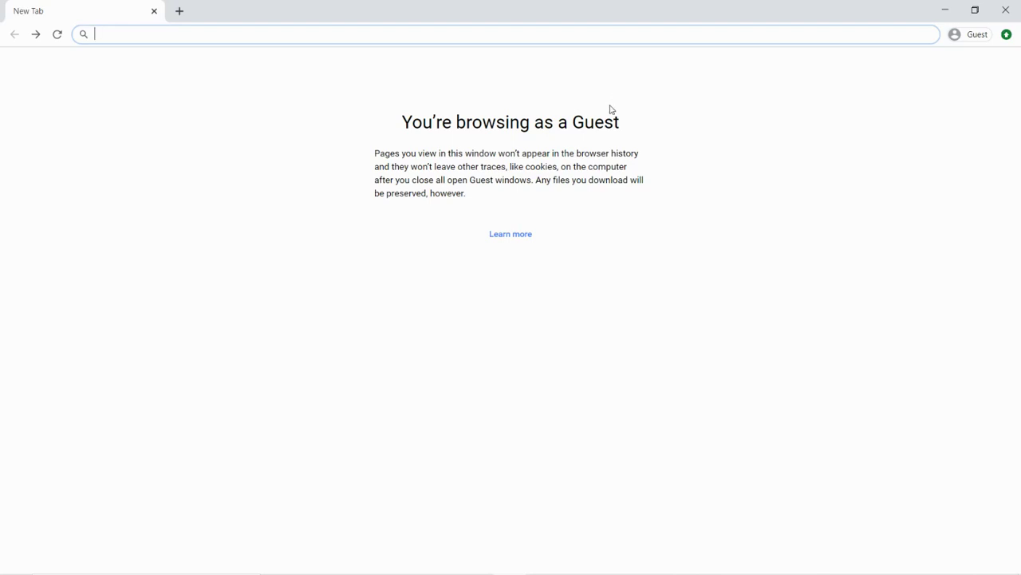
# Search the web for homestyler and open the Homestyler 3D home design website.
pyautogui.write('ho')
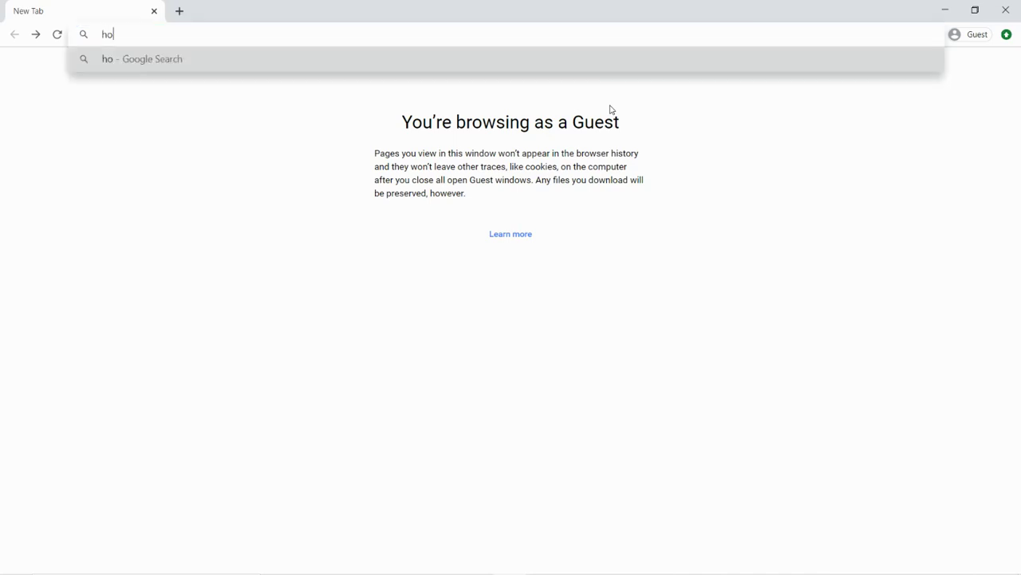
pyautogui.write('mestyler')
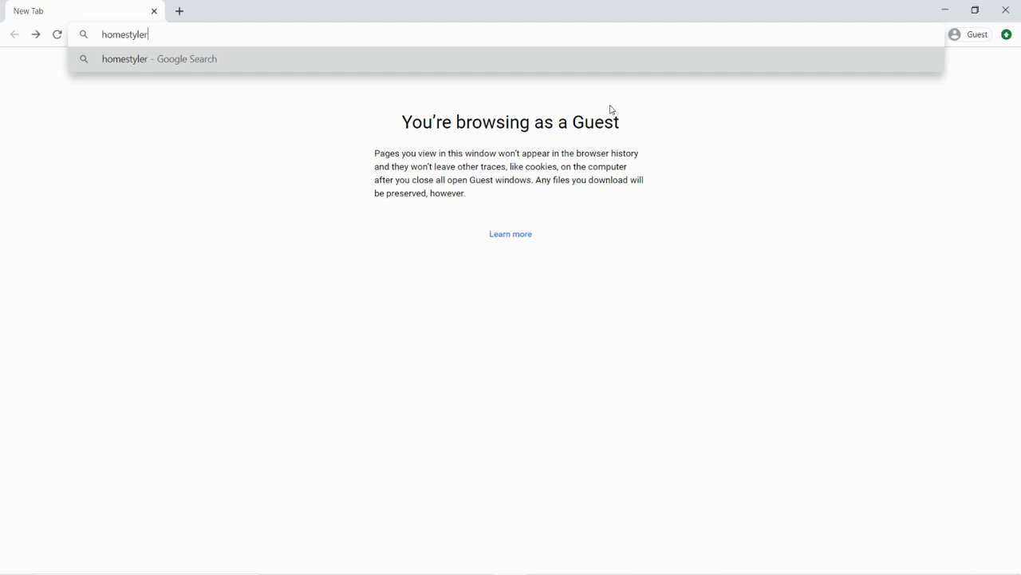
pyautogui.press('Return')
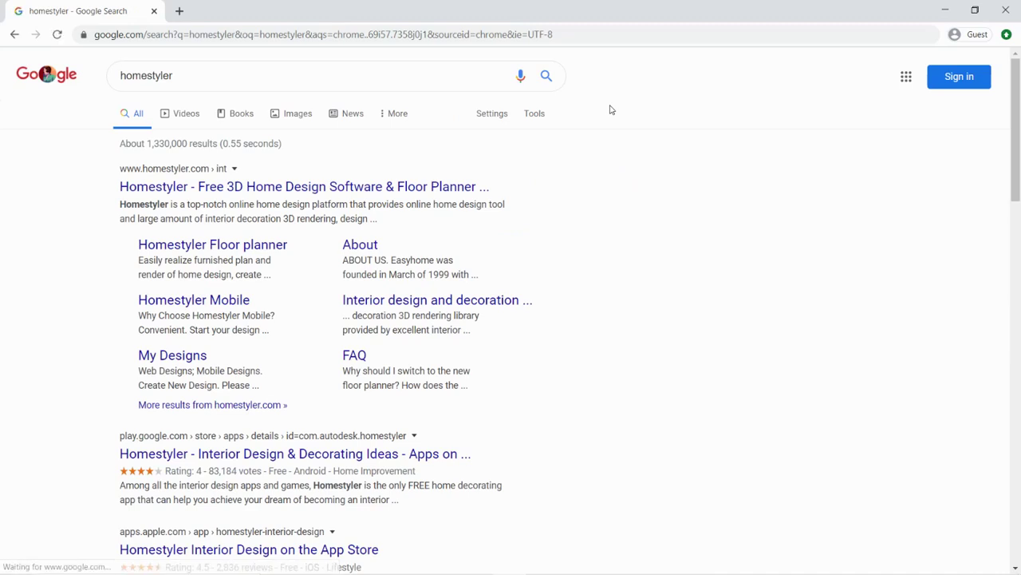
pyautogui.click(252, 190)
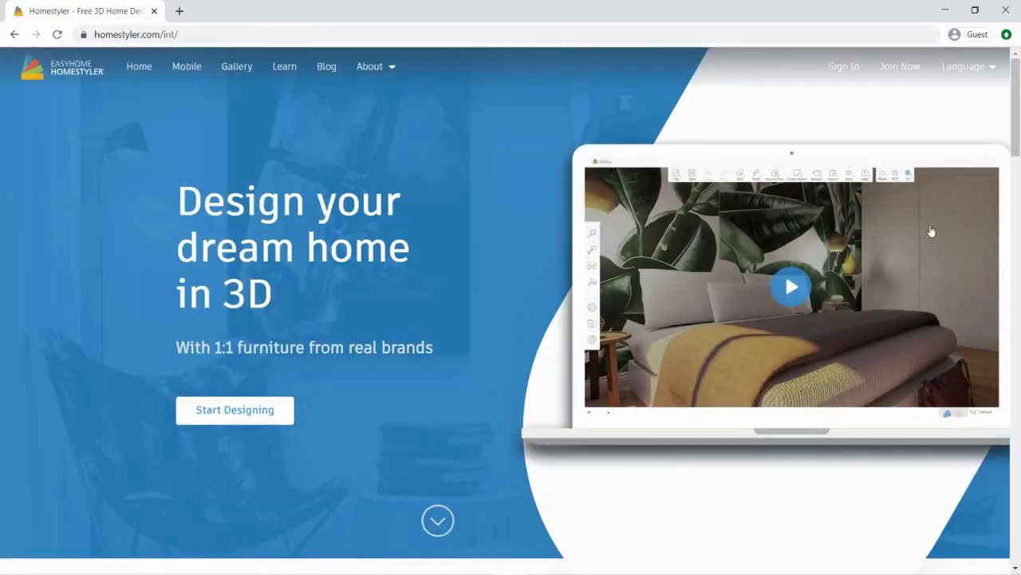
# Open and dismiss the Homestyler sign-in form, and switch to the maximized browser window that is already signed in.
pyautogui.click(844, 66)
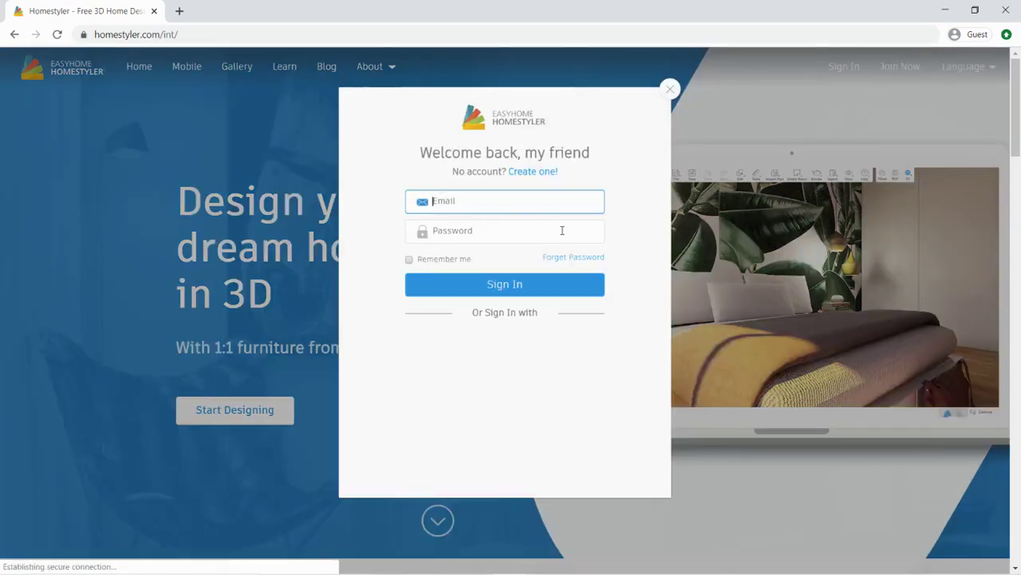
pyautogui.click(669, 92)
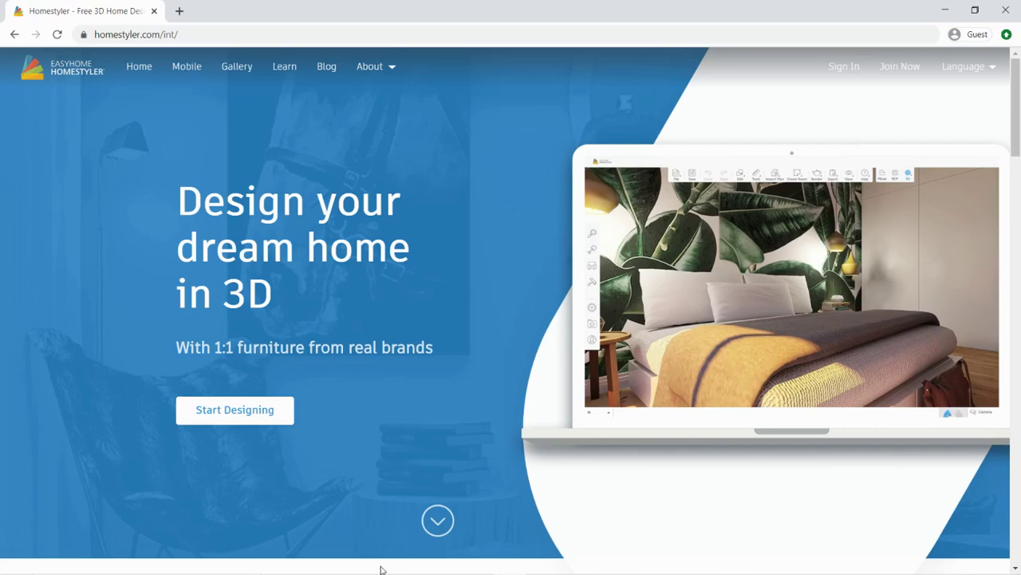
pyautogui.hotkey('alt', 'Tab')
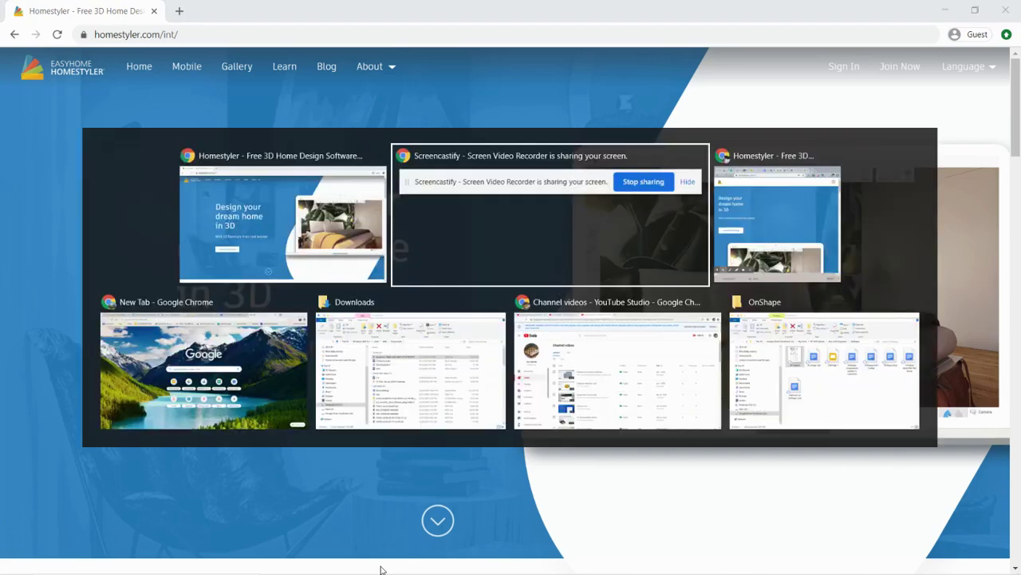
pyautogui.press('Tab')
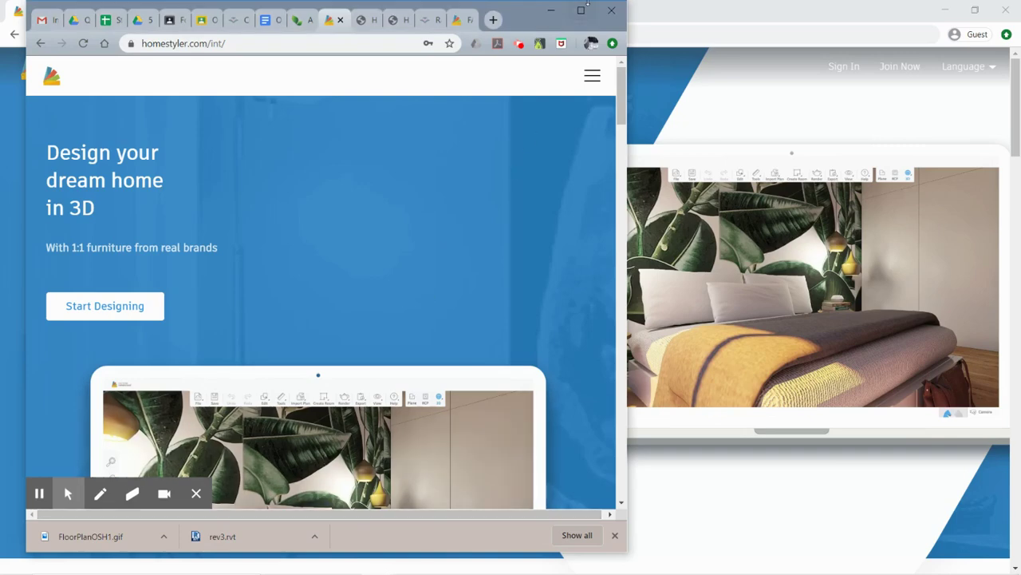
pyautogui.click(581, 10)
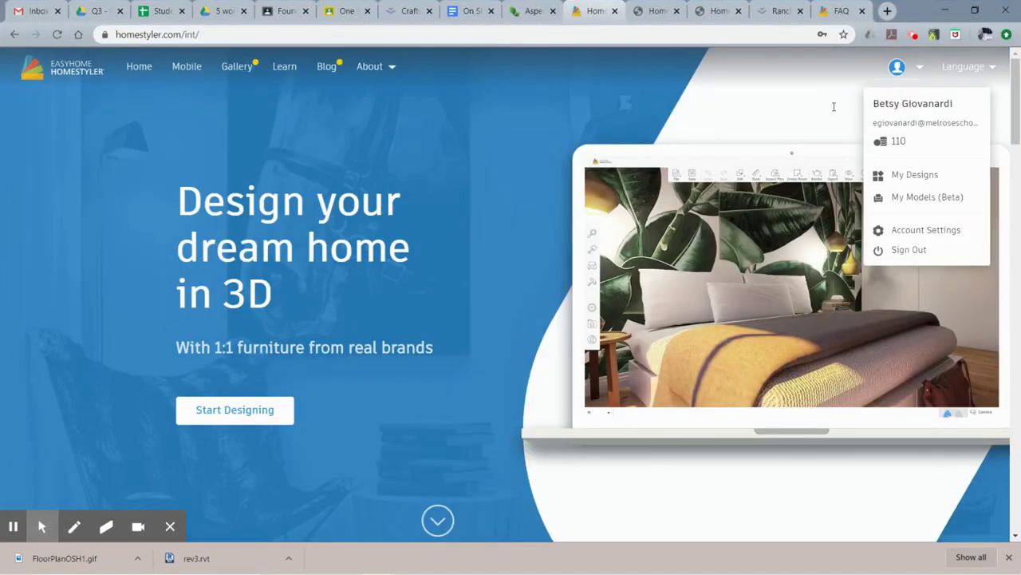
# Start designing in Homestyler, view the design templates, and create a new blank design.
pyautogui.click(210, 425)
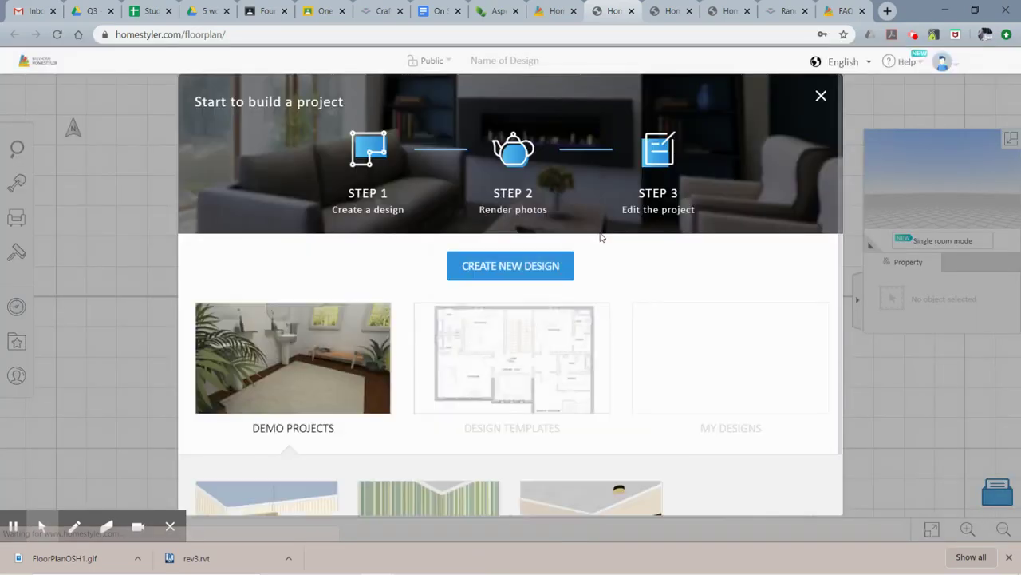
pyautogui.click(597, 420)
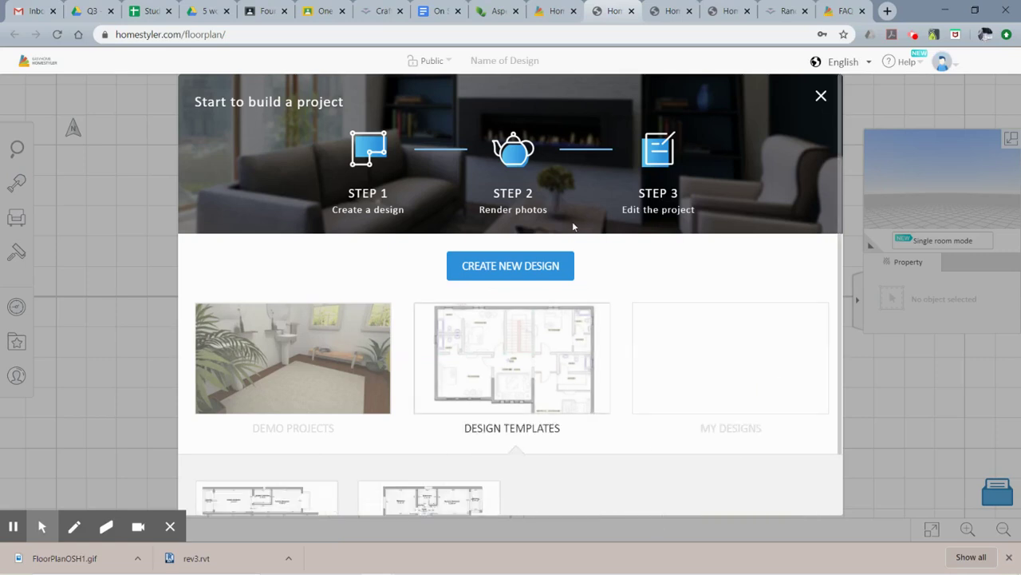
pyautogui.click(550, 264)
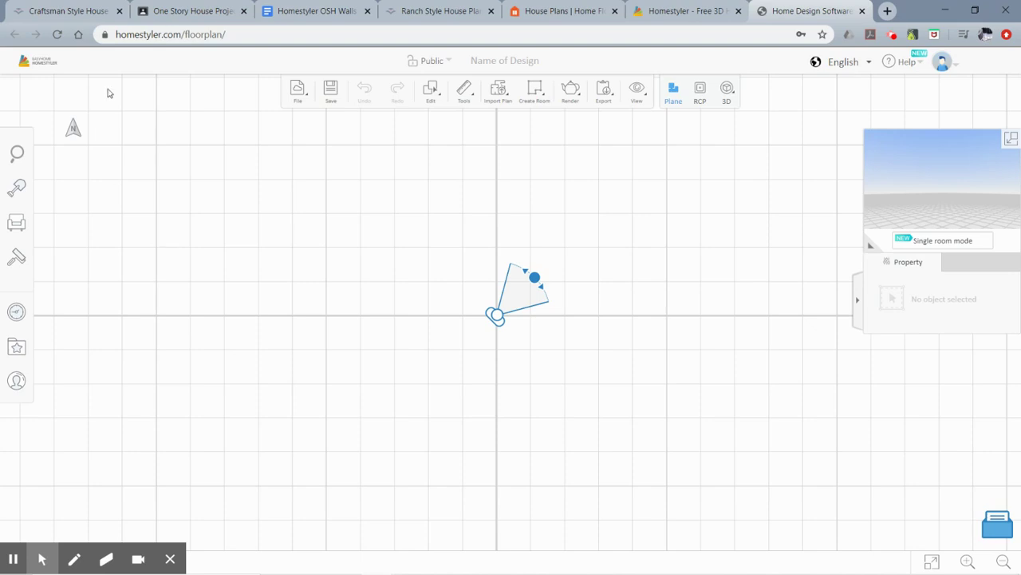
# Review the house criteria in the Homestyler OSH Walls assignment document and go to the houseplans.com site.
pyautogui.click(311, 8)
pyautogui.click(471, 206)
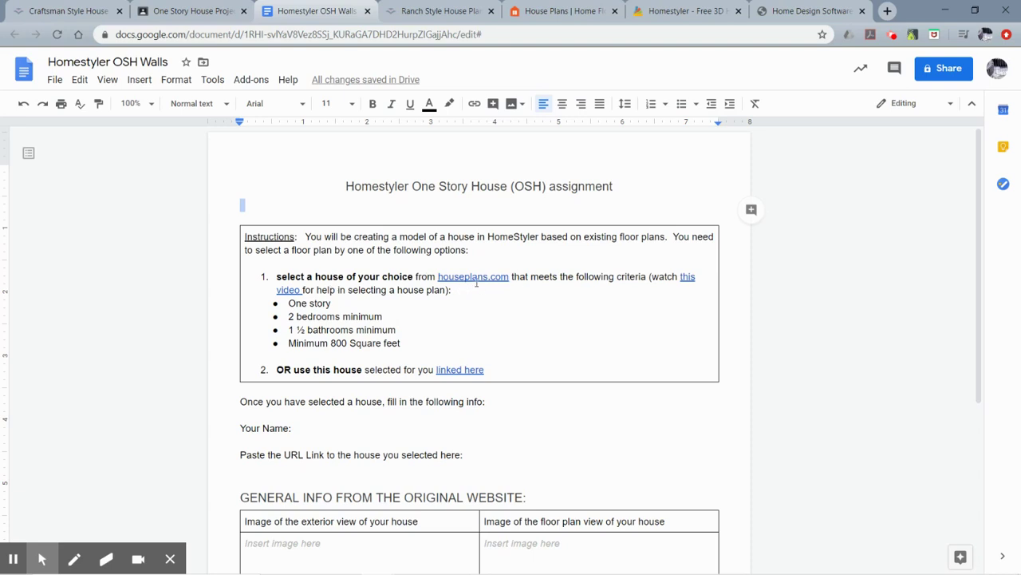
pyautogui.click(559, 11)
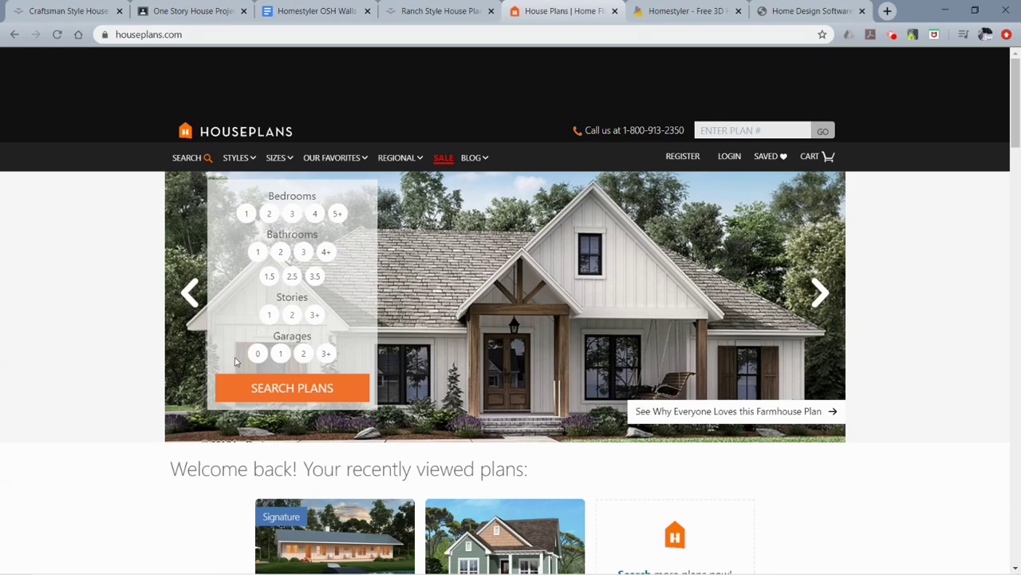
# Search for house plans with 2 or 3 bedrooms, 1.5 or 2 bathrooms and 1 story.
pyautogui.click(269, 213)
pyautogui.click(292, 214)
pyautogui.click(270, 277)
pyautogui.click(280, 251)
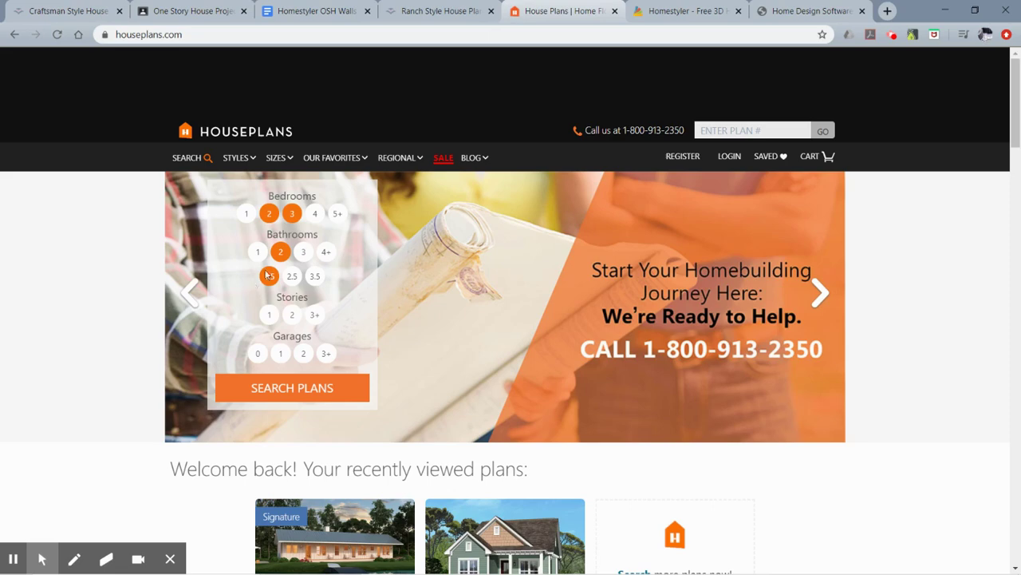
pyautogui.click(269, 316)
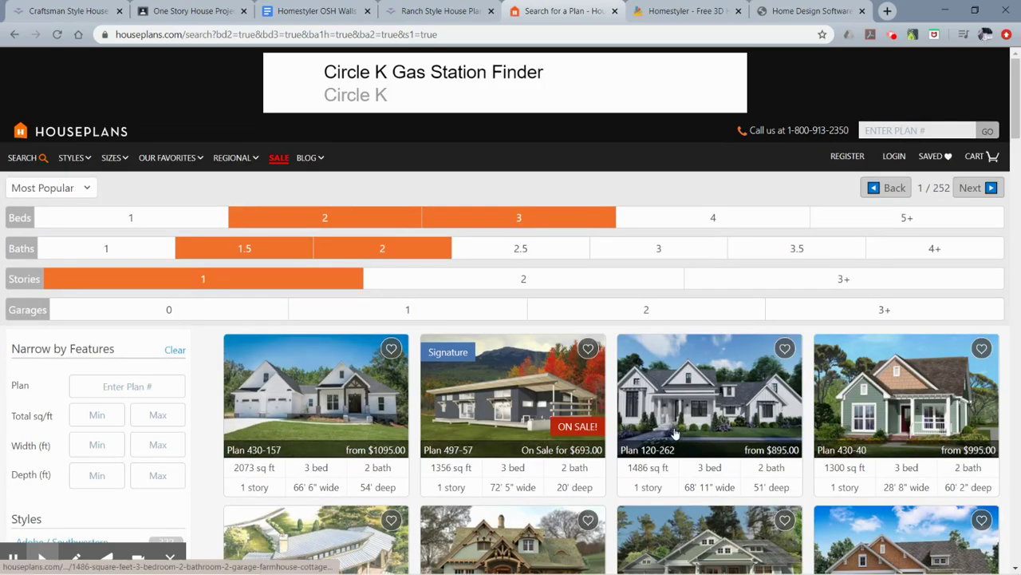
# Browse the matching house plans and open Plan 430-40.
pyautogui.scroll(-4, 674, 432)
pyautogui.scroll(3, 965, 363)
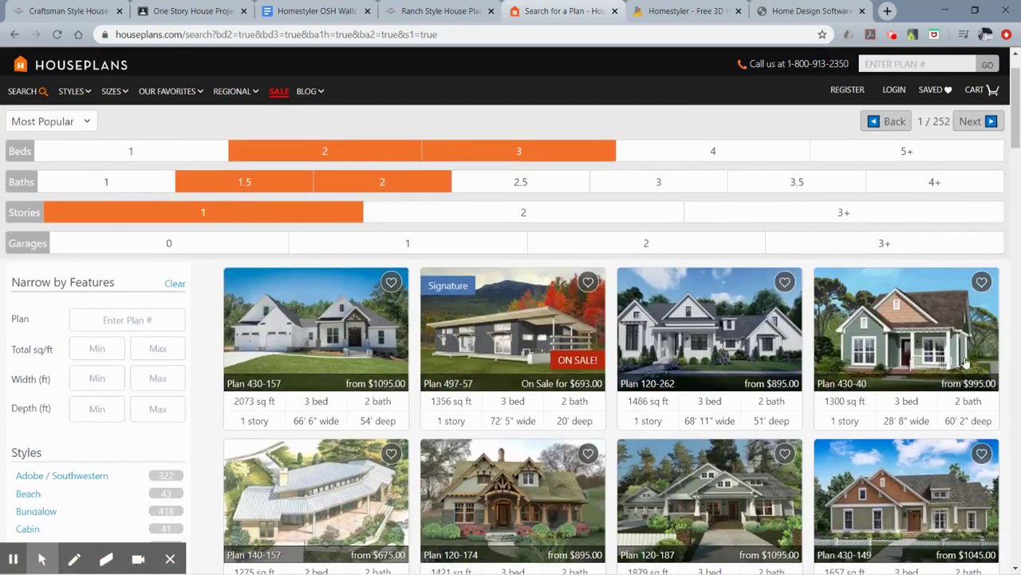
pyautogui.click(935, 351)
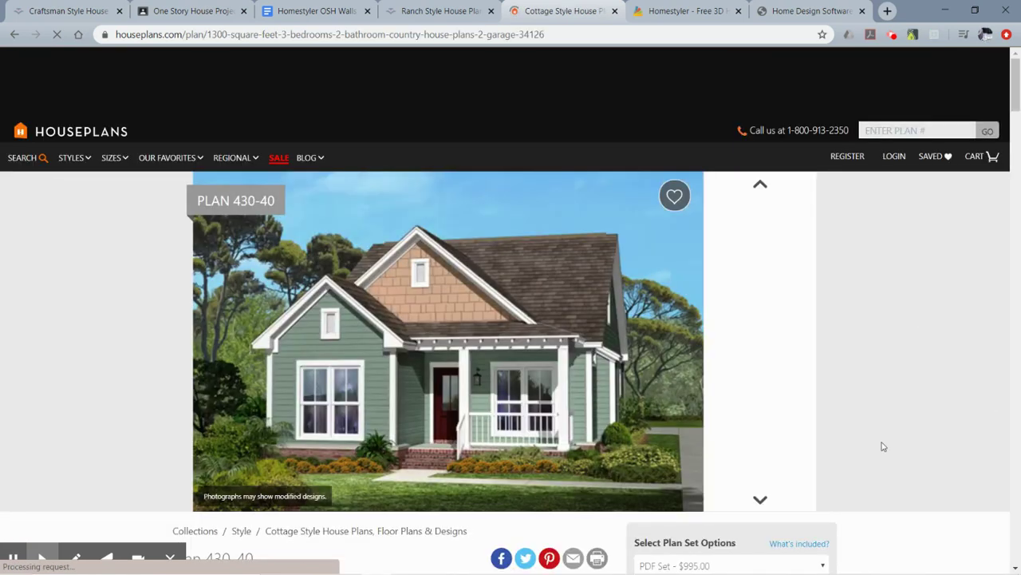
# Examine the main floor plan, room dimensions and full specs of cottage Plan 430-40.
pyautogui.scroll(-4, 514, 413)
pyautogui.scroll(-8, 514, 413)
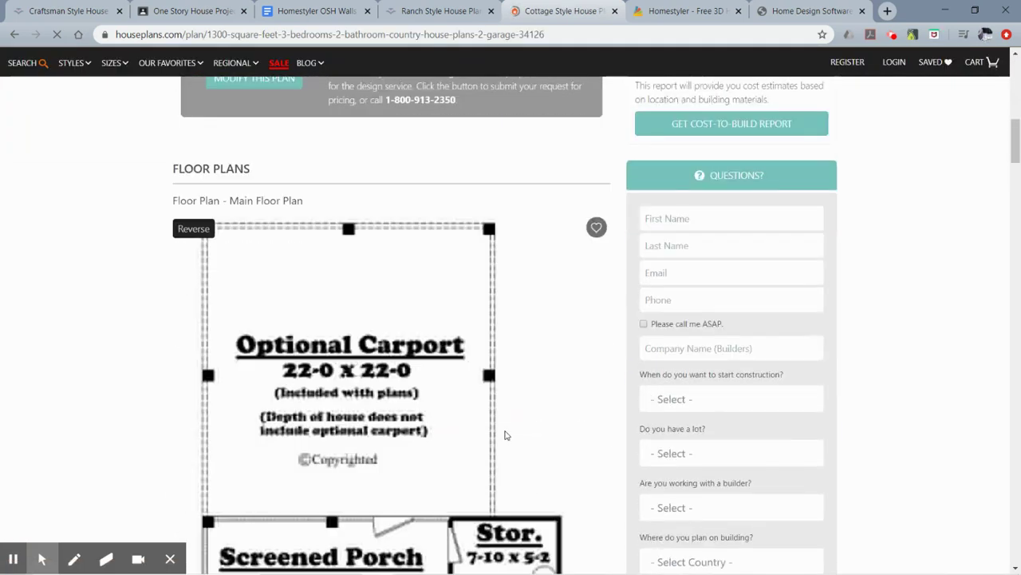
pyautogui.scroll(-3, 440, 391)
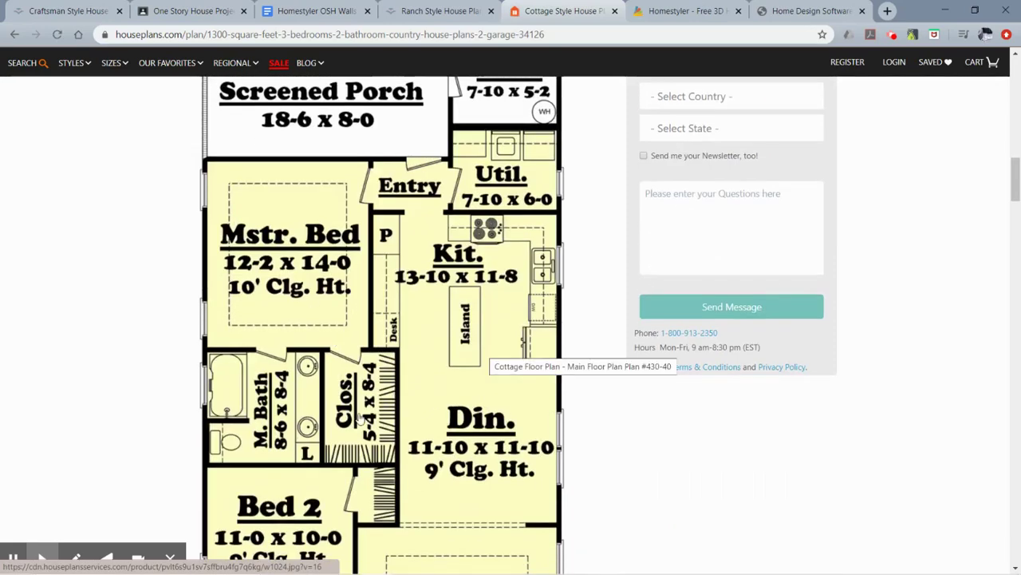
pyautogui.scroll(-3, 479, 275)
pyautogui.scroll(-3, 480, 275)
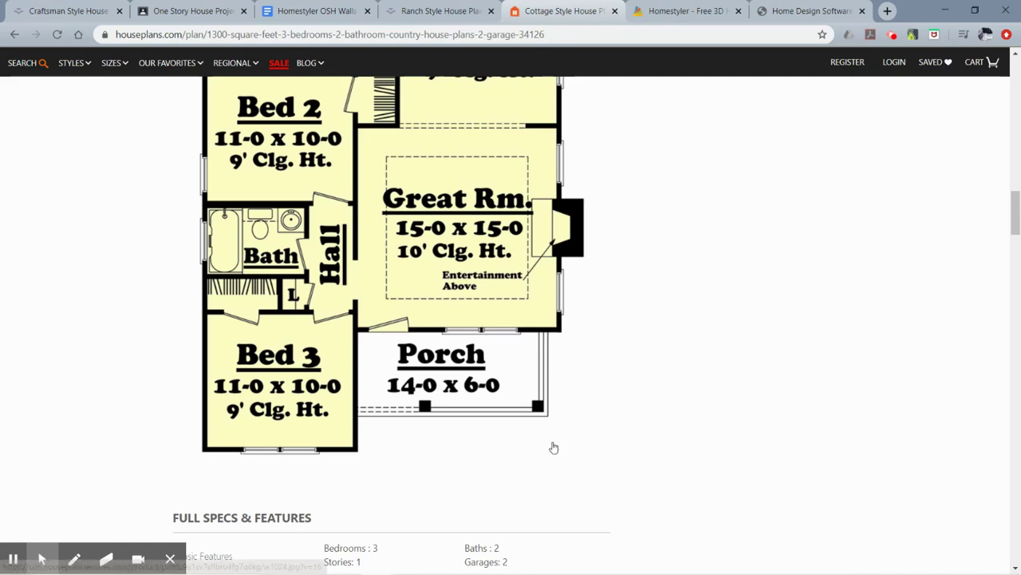
pyautogui.scroll(-1, 479, 455)
pyautogui.scroll(-1, 470, 456)
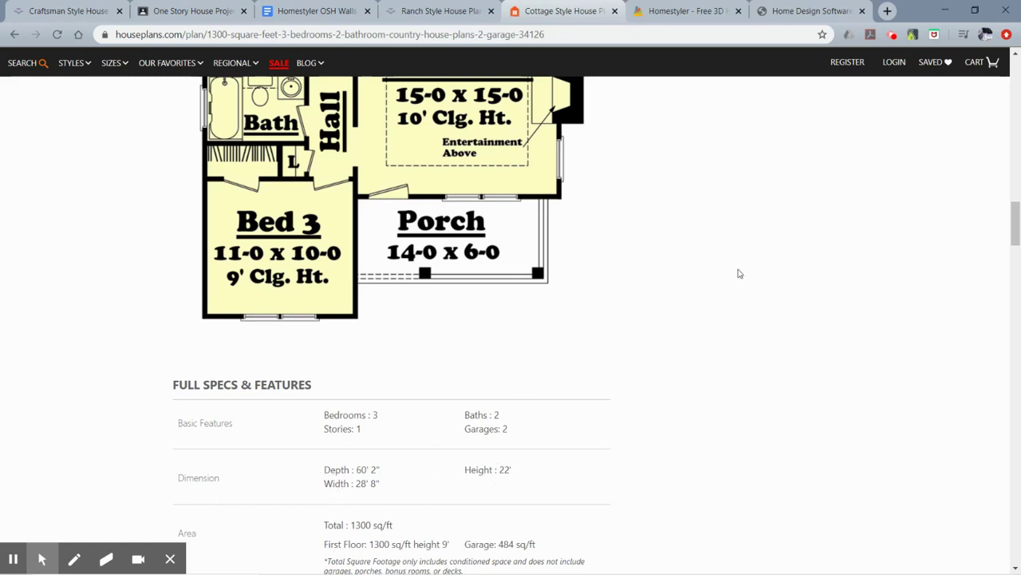
pyautogui.scroll(5, 653, 319)
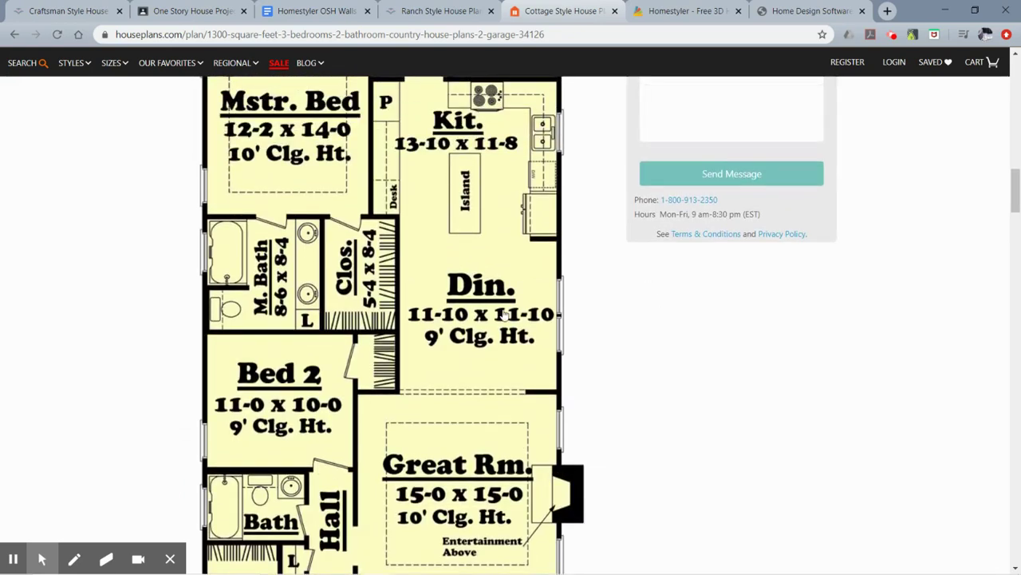
pyautogui.scroll(3, 646, 399)
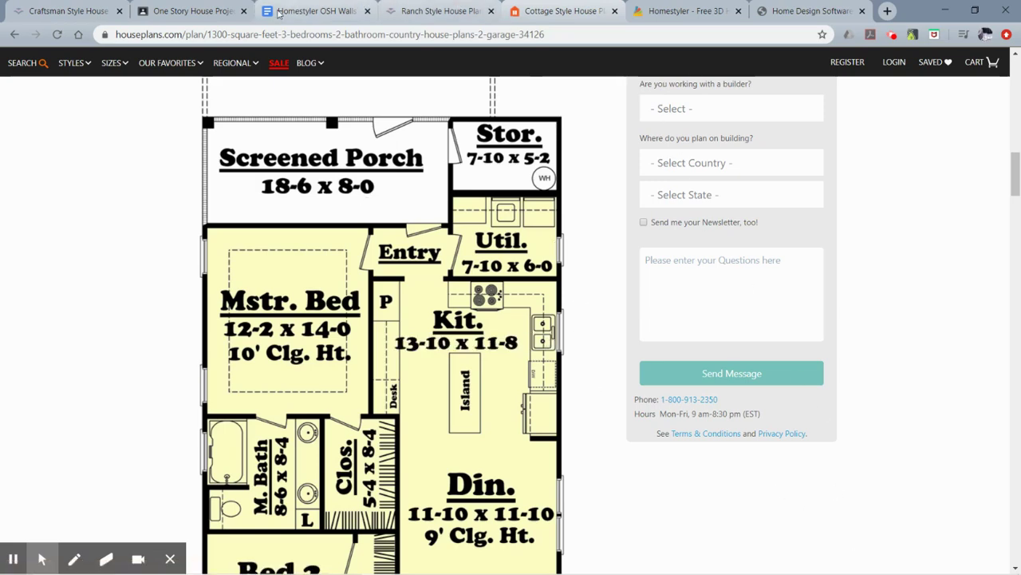
# Return to the Homestyler OSH Walls document and open the link to the preselected house.
pyautogui.click(316, 11)
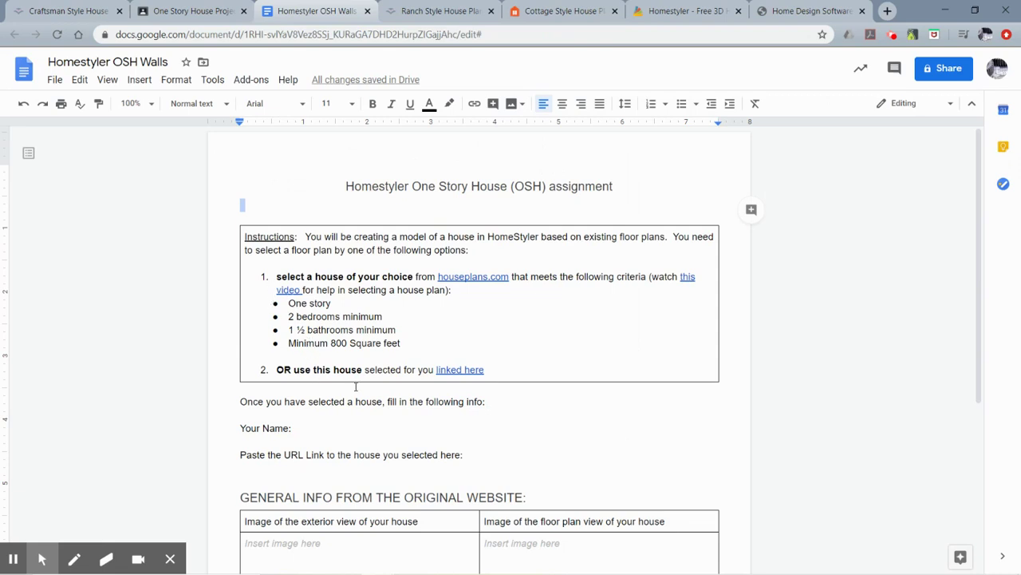
pyautogui.click(459, 369)
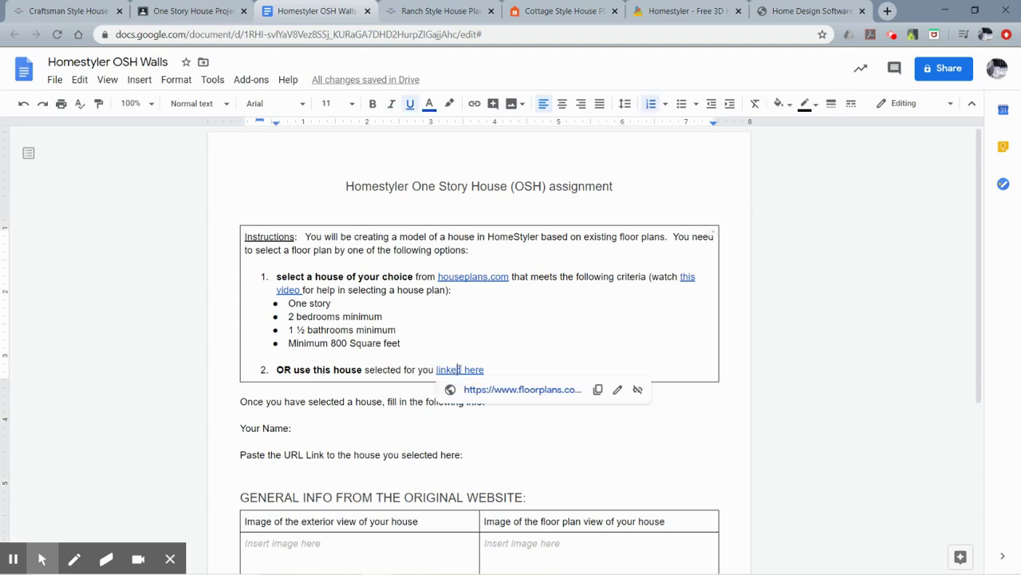
pyautogui.click(486, 390)
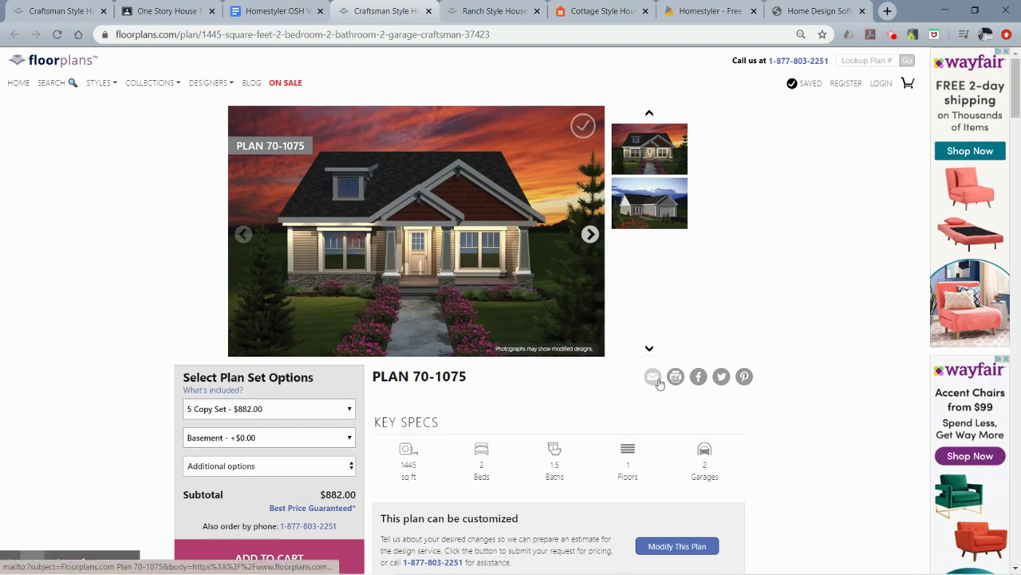
# Examine the key specs, main floor plan and overall dimensions of craftsman Plan 70-1075.
pyautogui.scroll(-1, 606, 346)
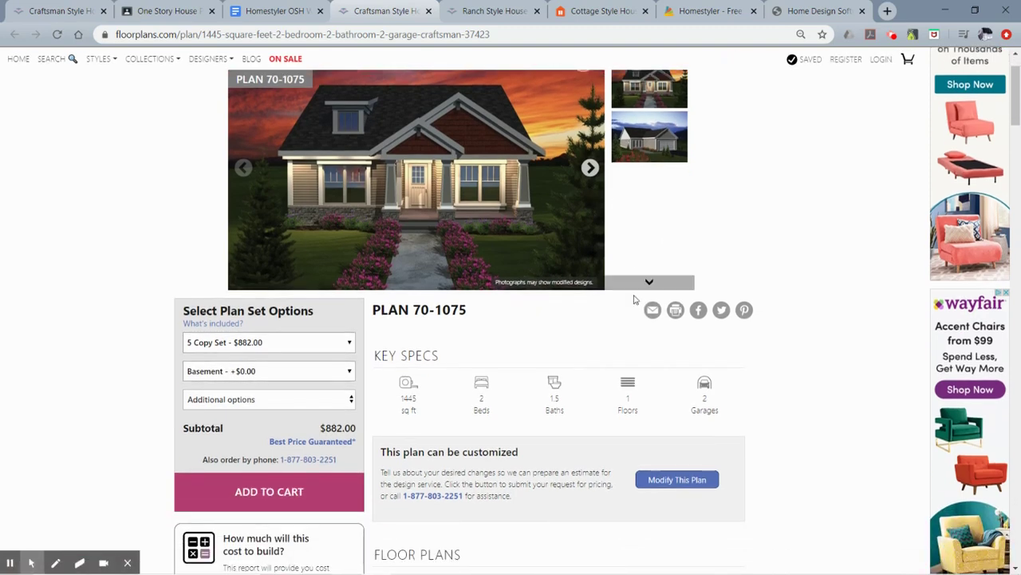
pyautogui.scroll(-5, 630, 319)
pyautogui.scroll(-1, 562, 383)
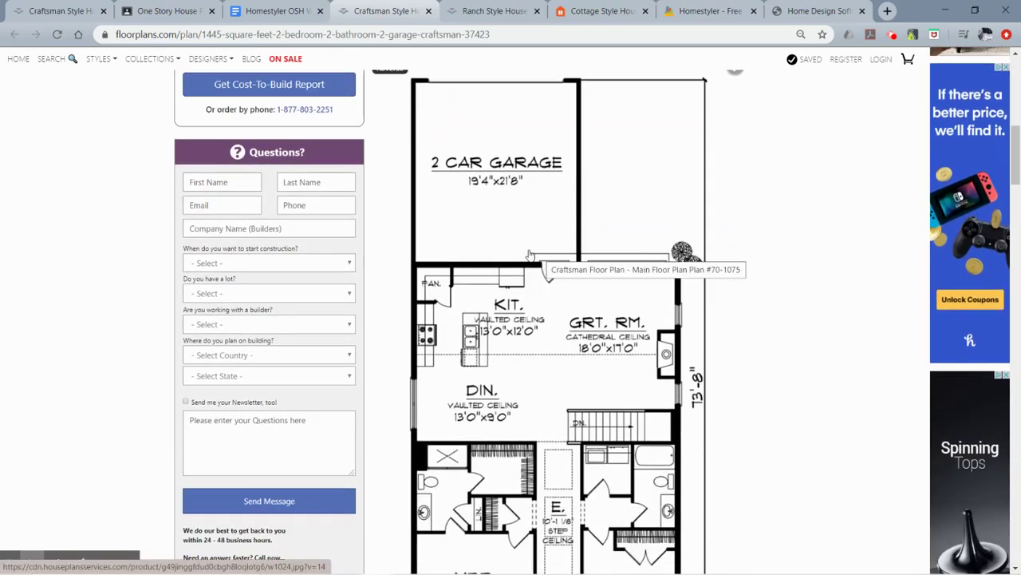
pyautogui.scroll(-1, 734, 399)
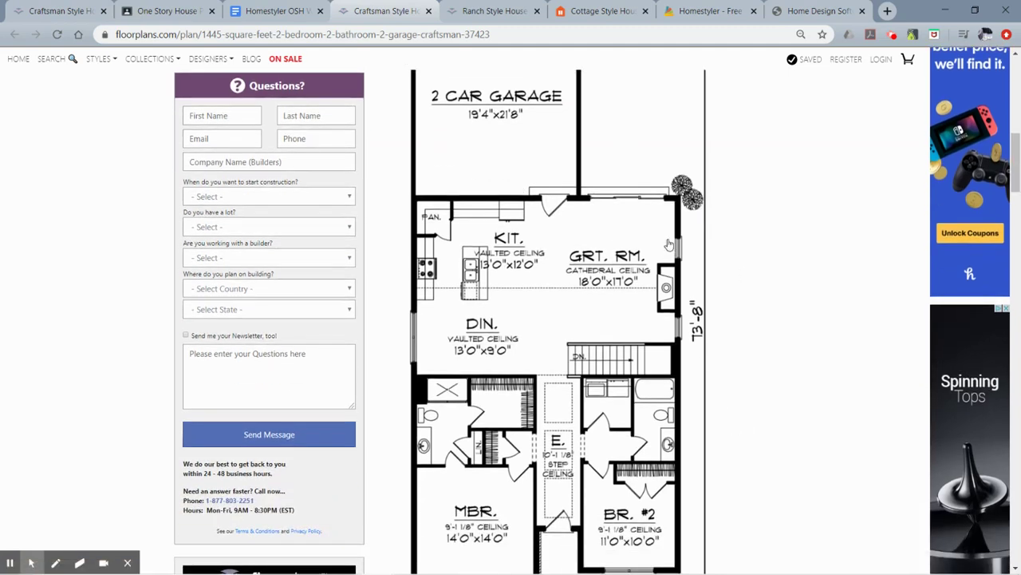
pyautogui.scroll(-4, 734, 413)
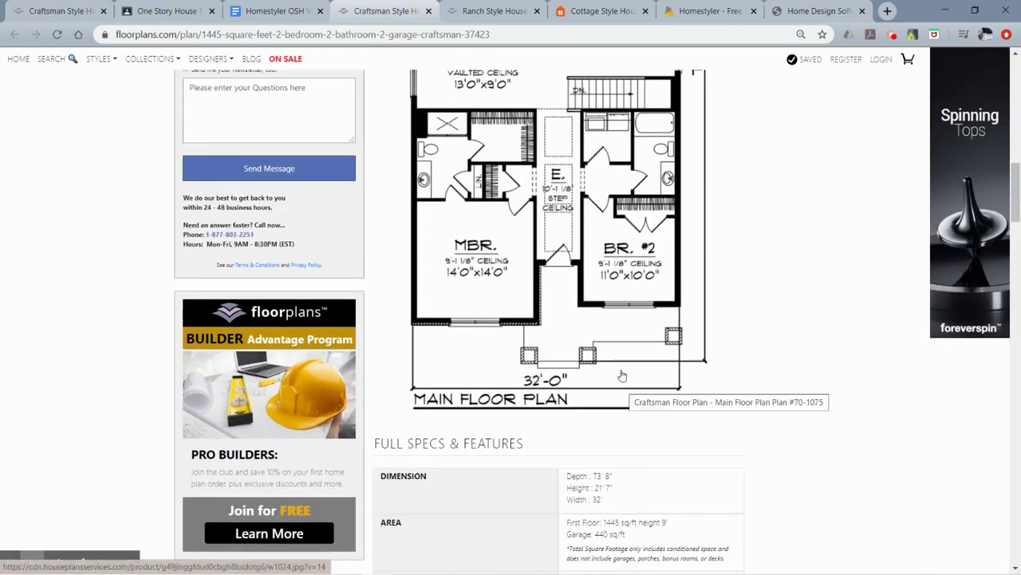
pyautogui.scroll(3, 747, 240)
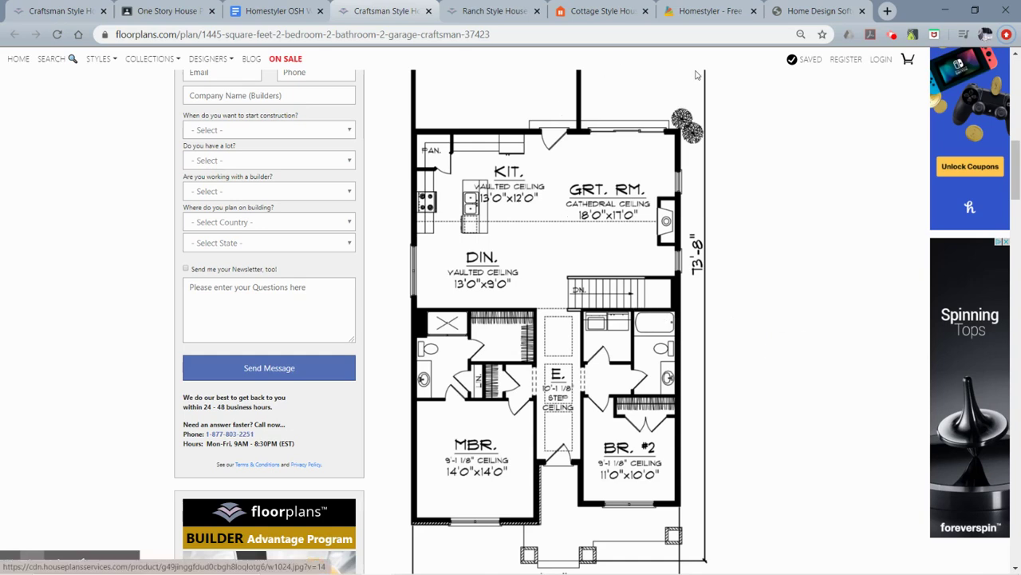
# Switch to the ranch style house Plan 17-2809 and examine its key specs and floor plan.
pyautogui.click(506, 11)
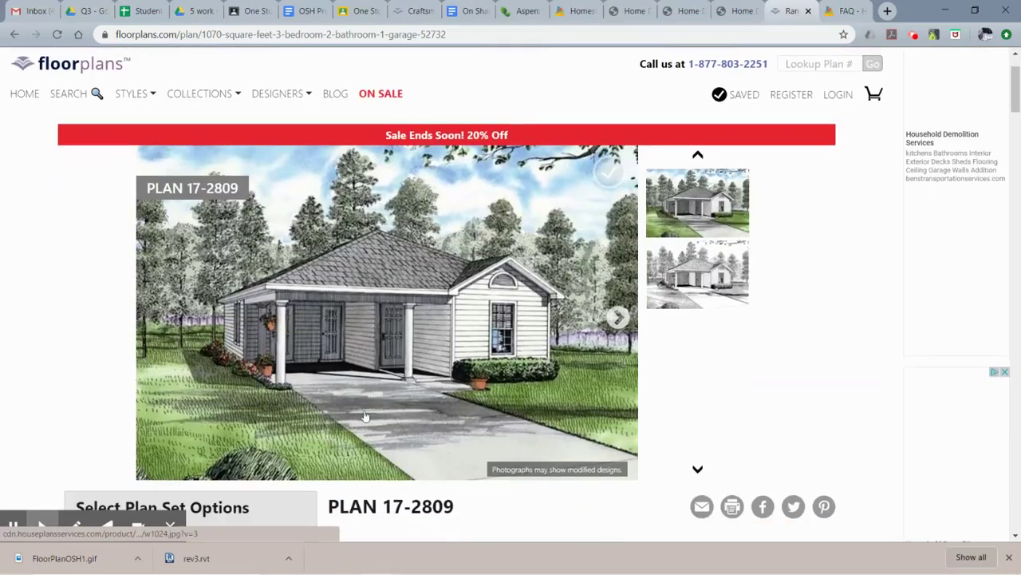
pyautogui.scroll(-1, 397, 429)
pyautogui.scroll(-5, 447, 415)
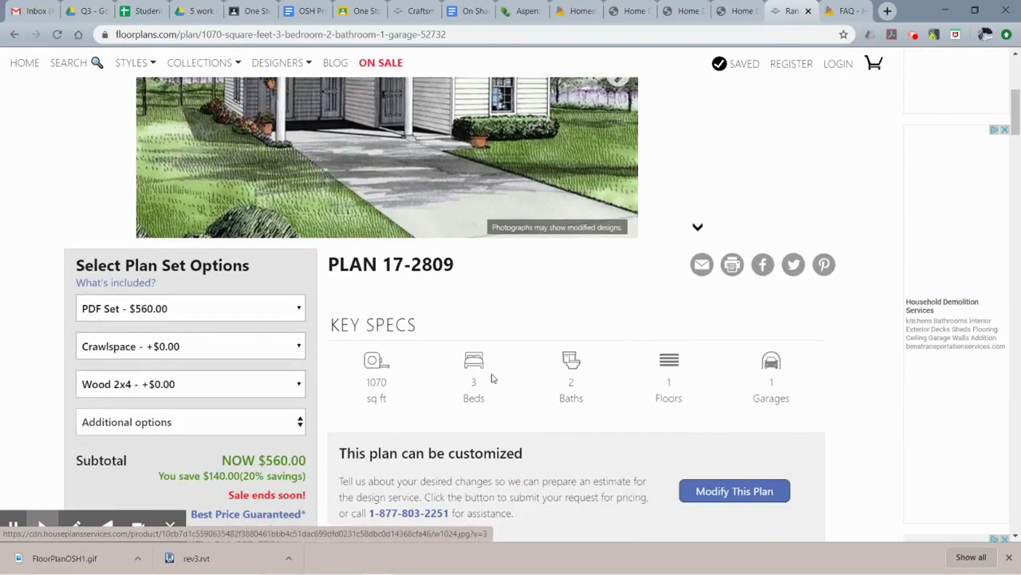
pyautogui.scroll(-8, 546, 274)
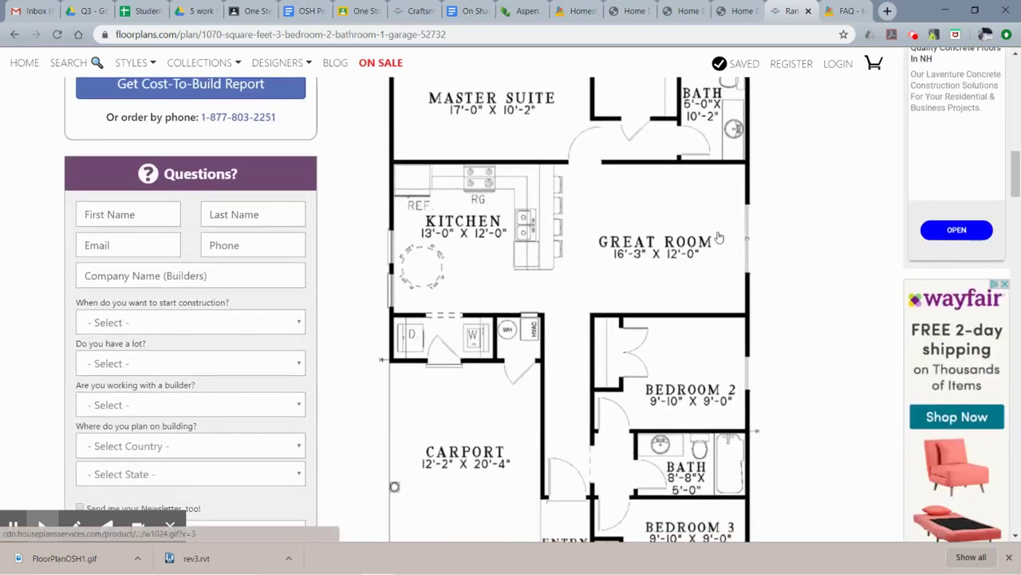
# Save the Plan 17-2809 floor plan image to Downloads as GIF file FloorPlanOSH1, replacing the existing file.
pyautogui.rightClick(634, 302)
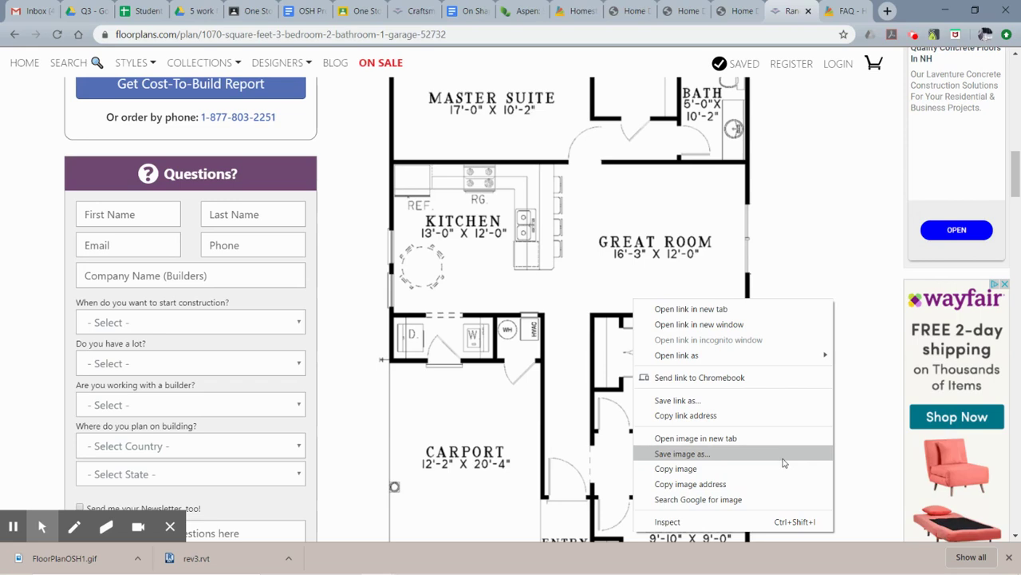
pyautogui.click(682, 454)
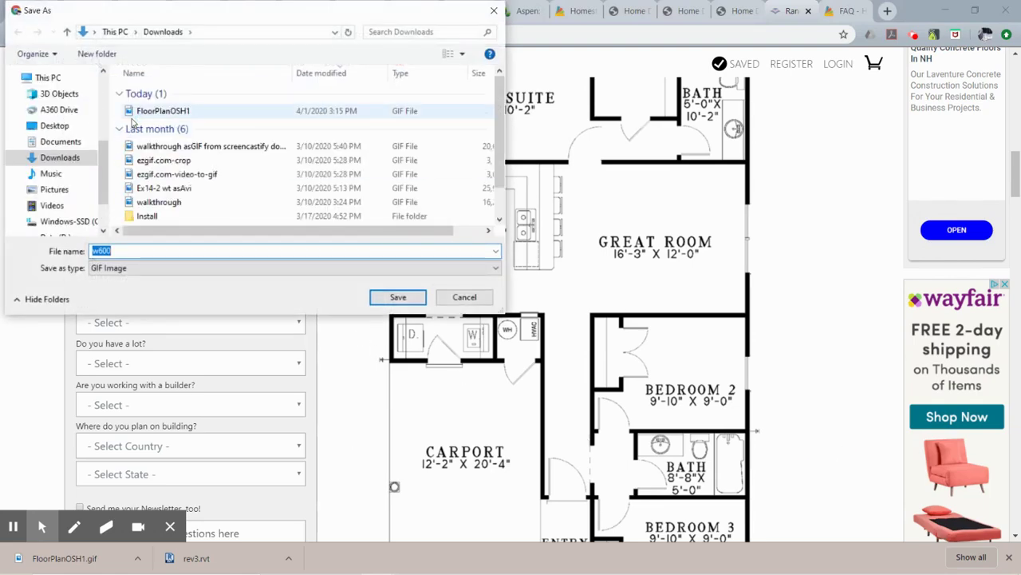
pyautogui.click(160, 111)
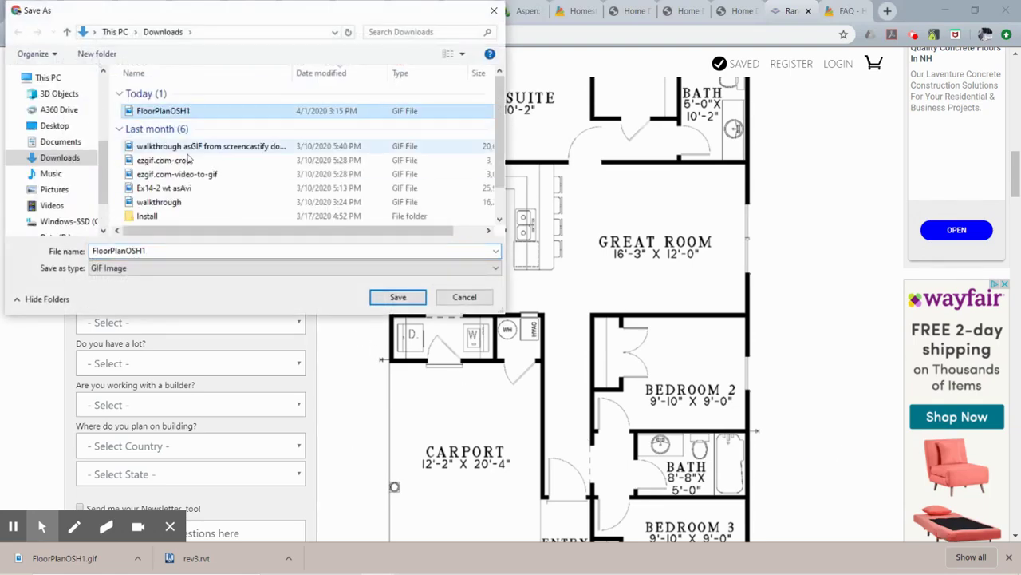
pyautogui.click(382, 302)
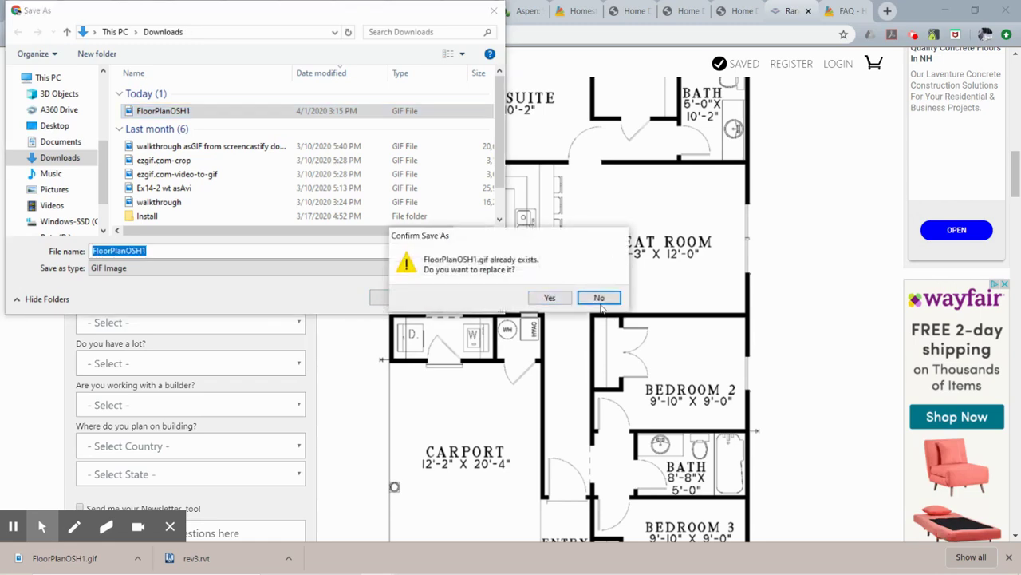
pyautogui.click(551, 298)
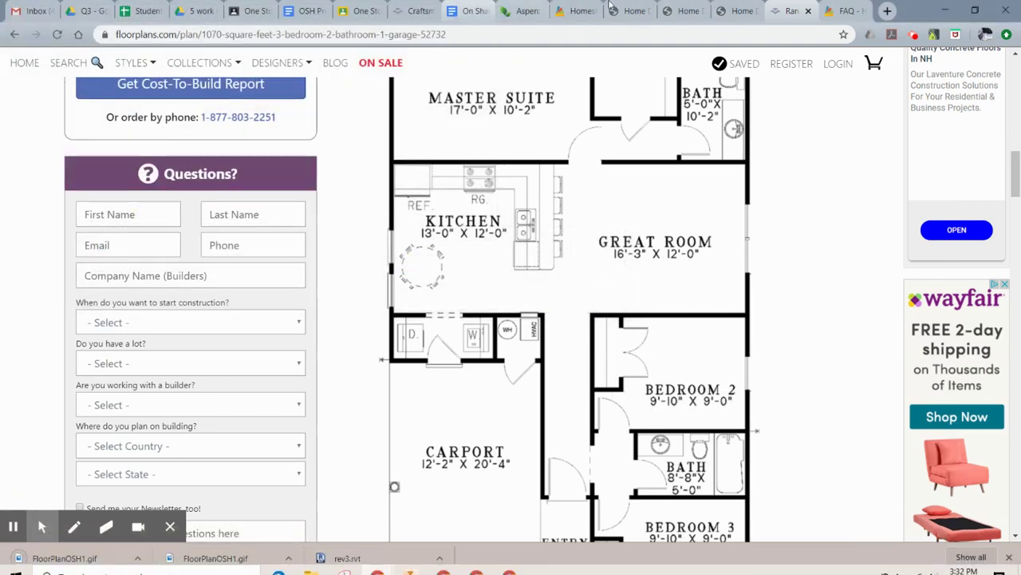
# In the Homestyler design, upload FloorPlanOSH1 from Downloads as the plan image, showing all file types to find the GIF.
pyautogui.click(634, 10)
pyautogui.moveTo(498, 104)
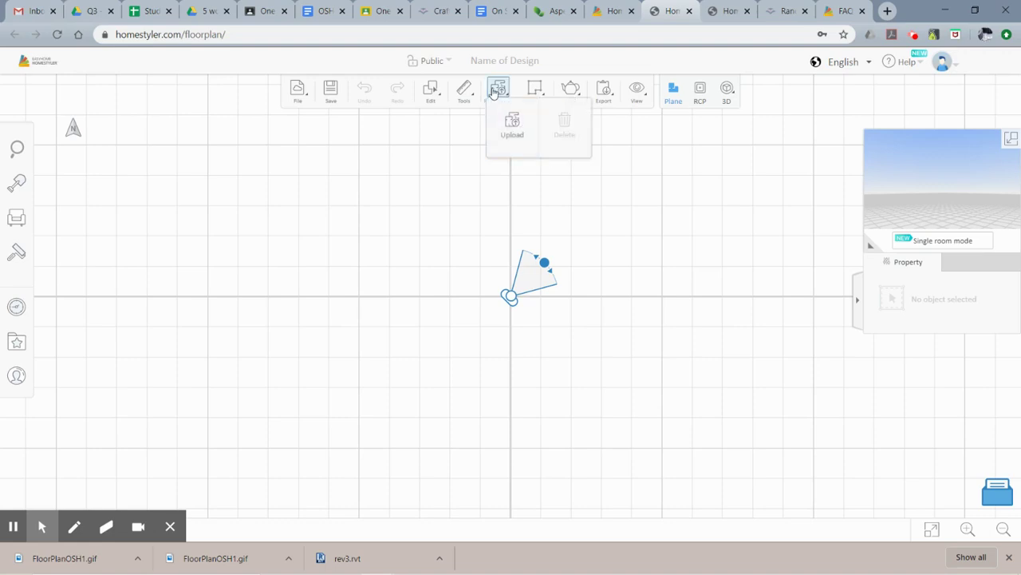
pyautogui.click(512, 125)
pyautogui.click(437, 337)
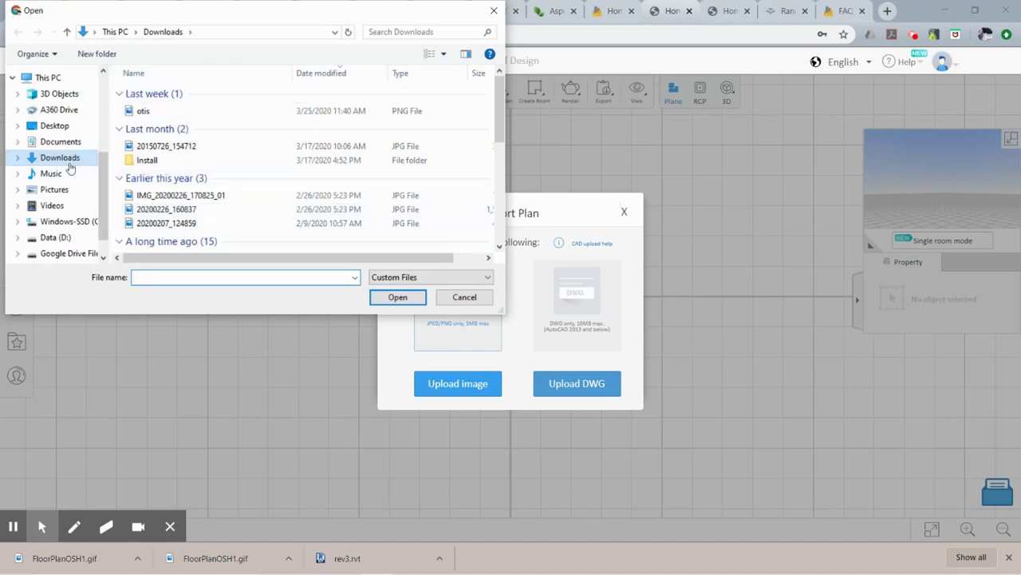
pyautogui.click(441, 280)
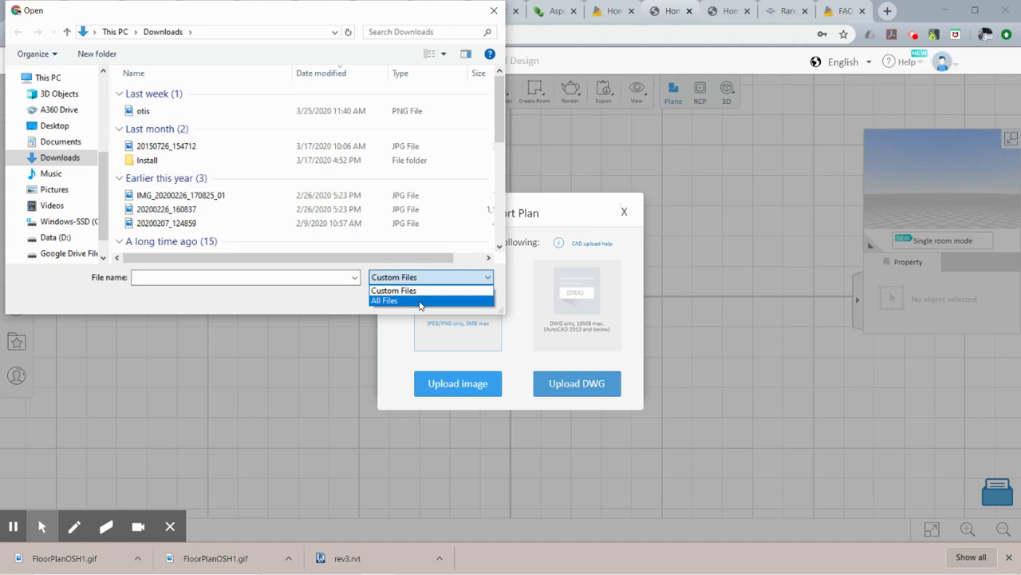
pyautogui.click(421, 301)
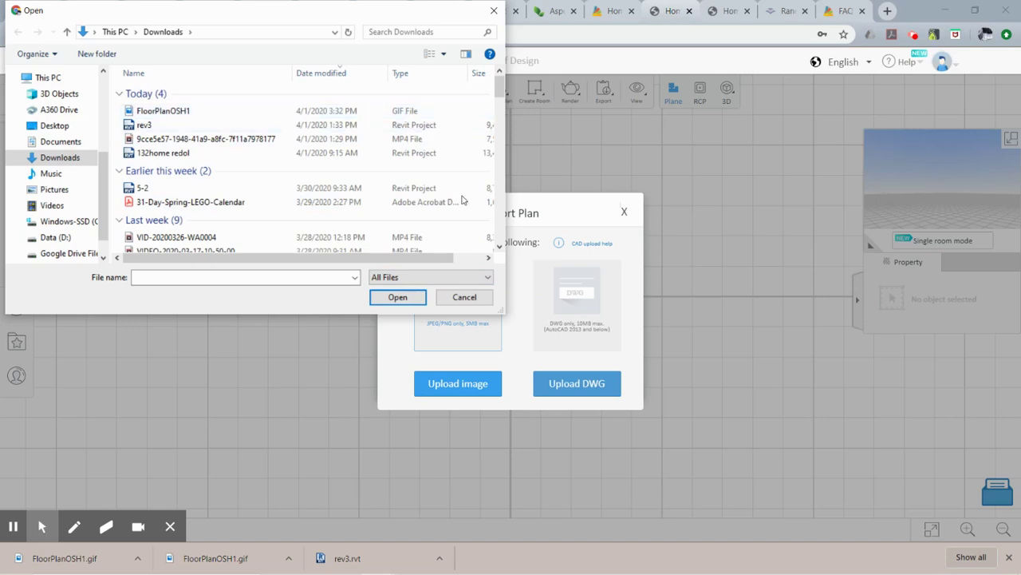
pyautogui.click(174, 114)
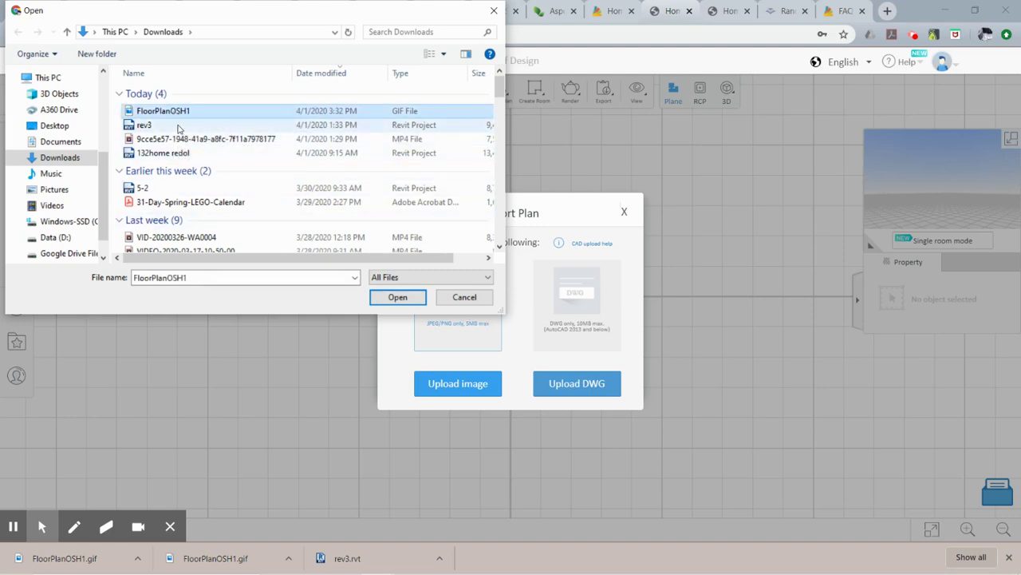
pyautogui.click(398, 298)
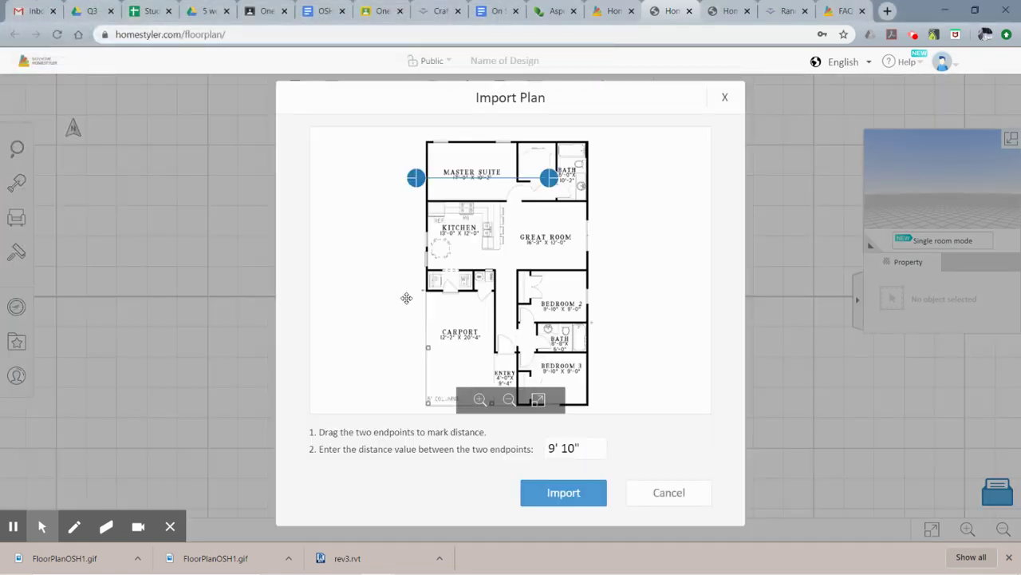
# Look up the house's overall width in the Plan 17-2809 specs, close the Homestyler home page and return to the plan import.
pyautogui.scroll(3, 463, 209)
pyautogui.moveTo(465, 208); pyautogui.dragTo(426, 278)
pyautogui.scroll(1, 440, 366)
pyautogui.scroll(1, 440, 366)
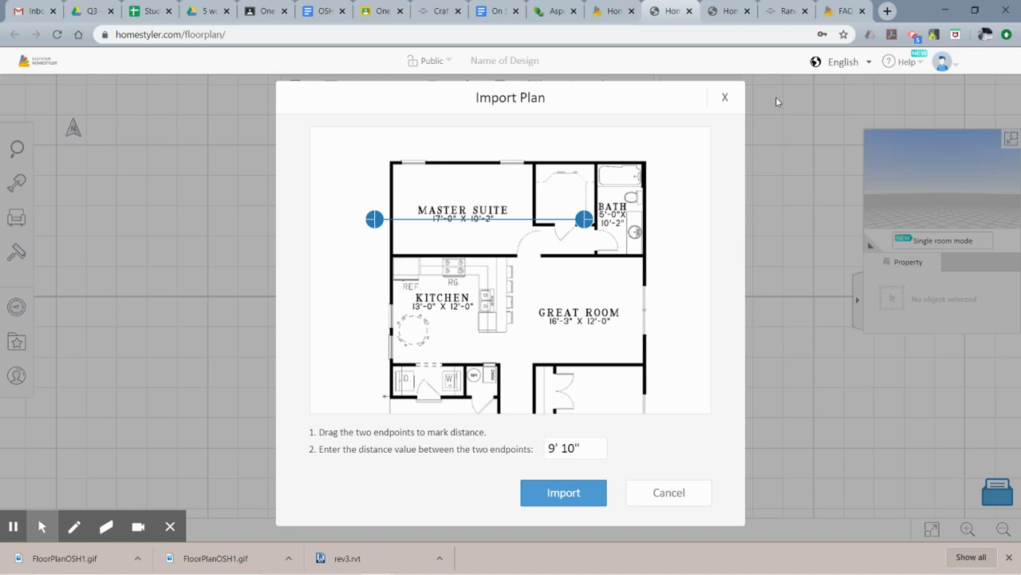
pyautogui.click(786, 11)
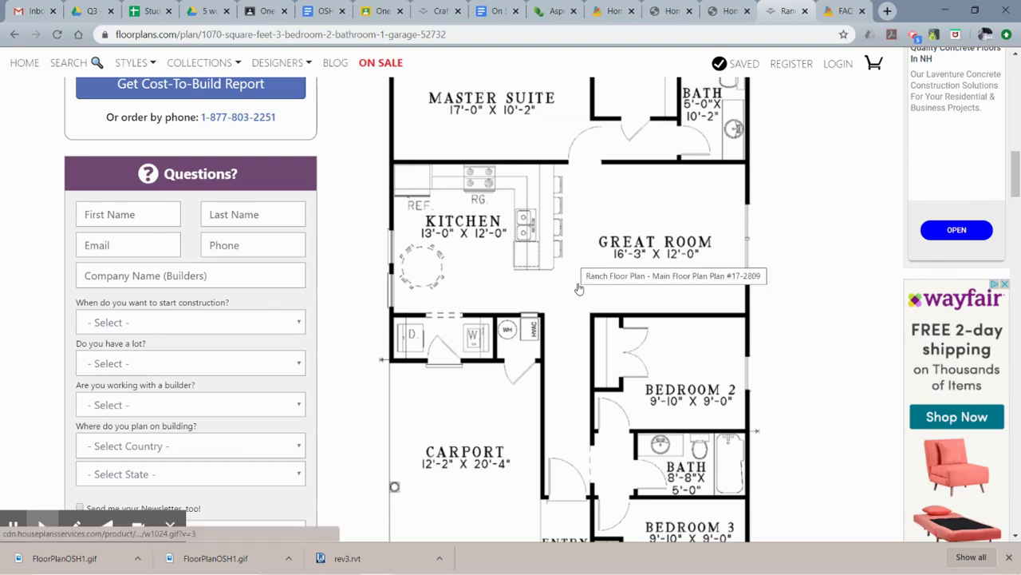
pyautogui.scroll(-5, 583, 279)
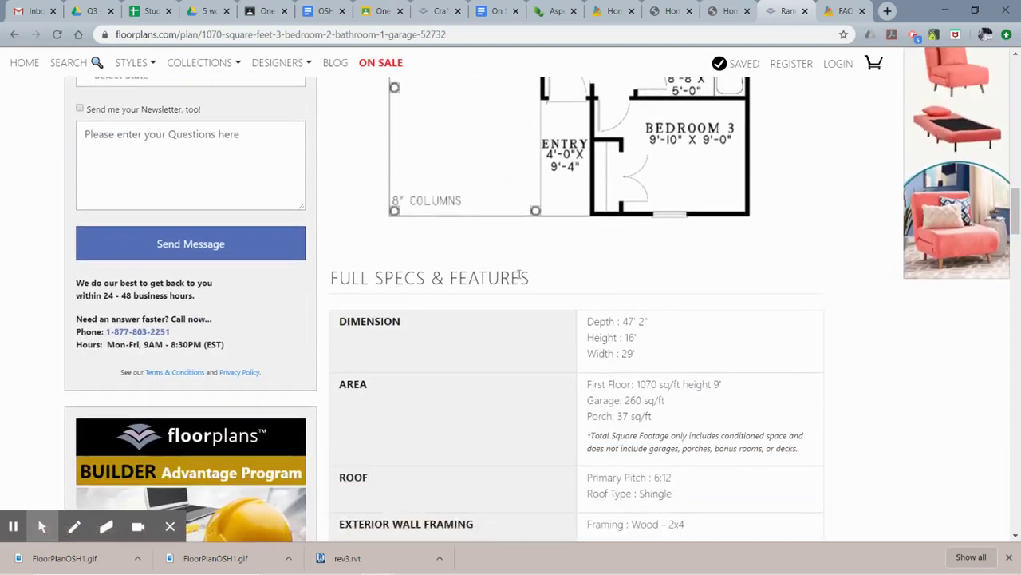
pyautogui.scroll(-1, 651, 345)
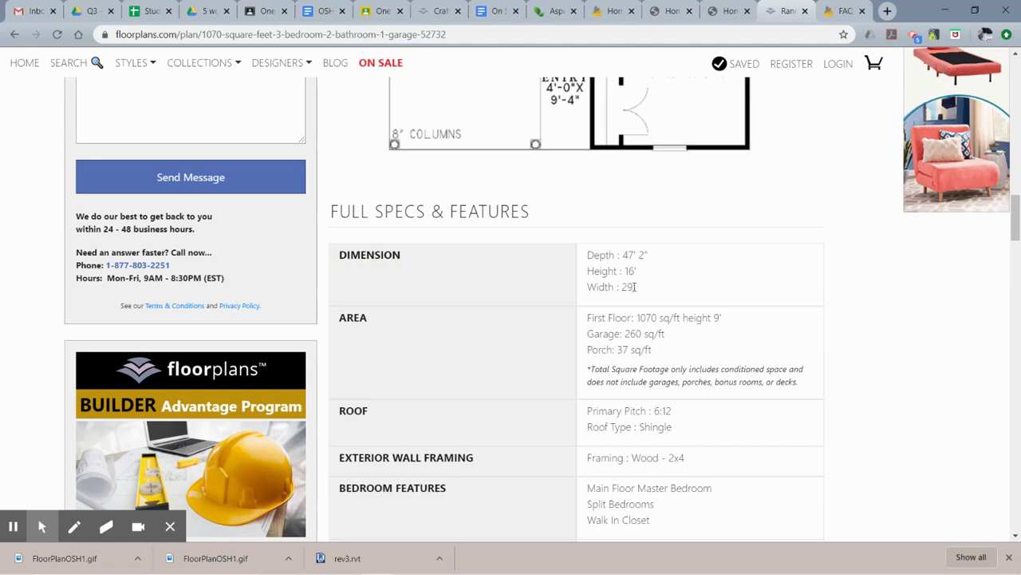
pyautogui.scroll(3, 691, 120)
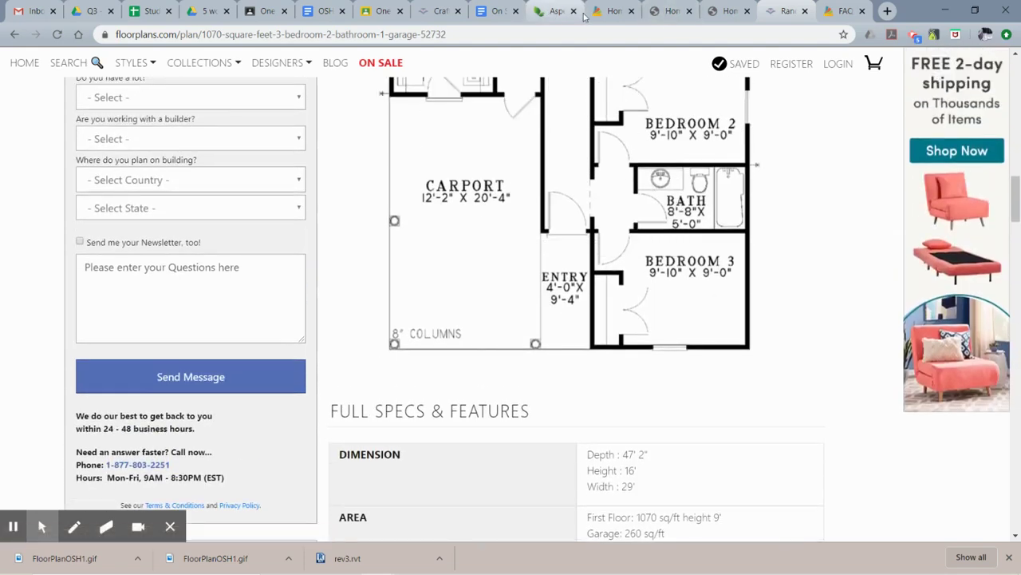
pyautogui.click(613, 11)
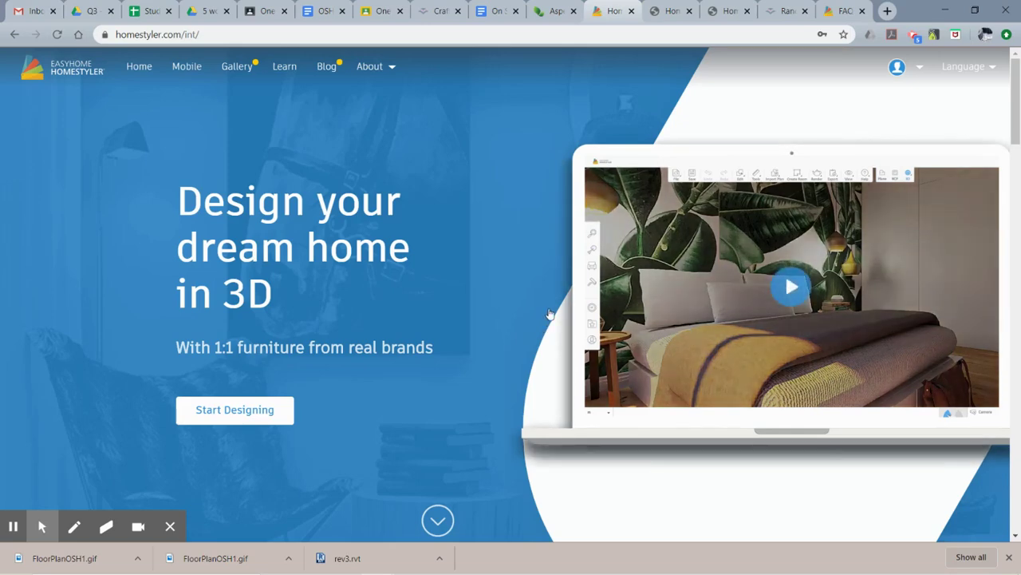
pyautogui.click(632, 12)
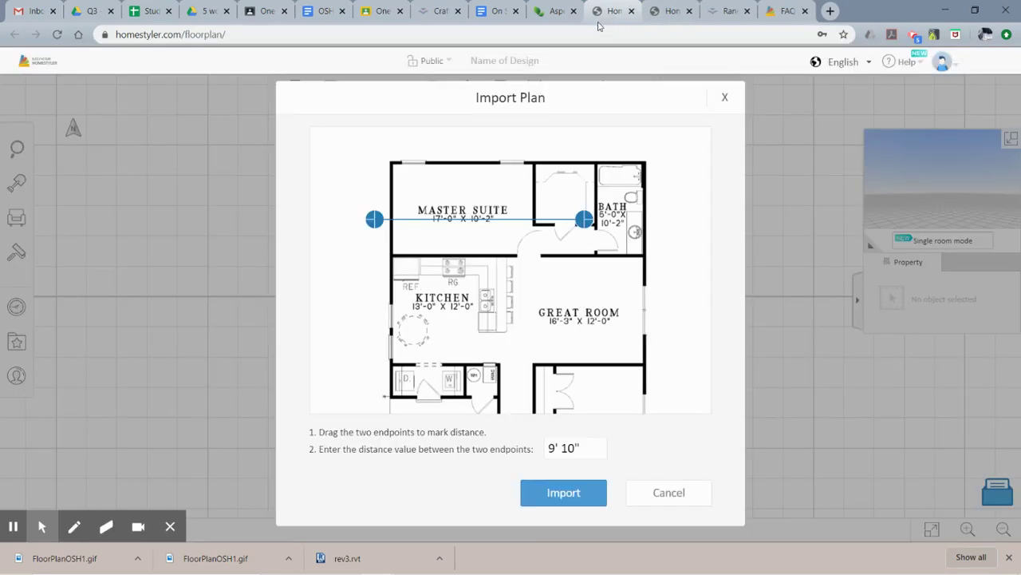
# Place the two scale endpoints on the house's outer side walls across the master suite and bath, with a distance of 29'.
pyautogui.moveTo(375, 218); pyautogui.dragTo(391, 219)
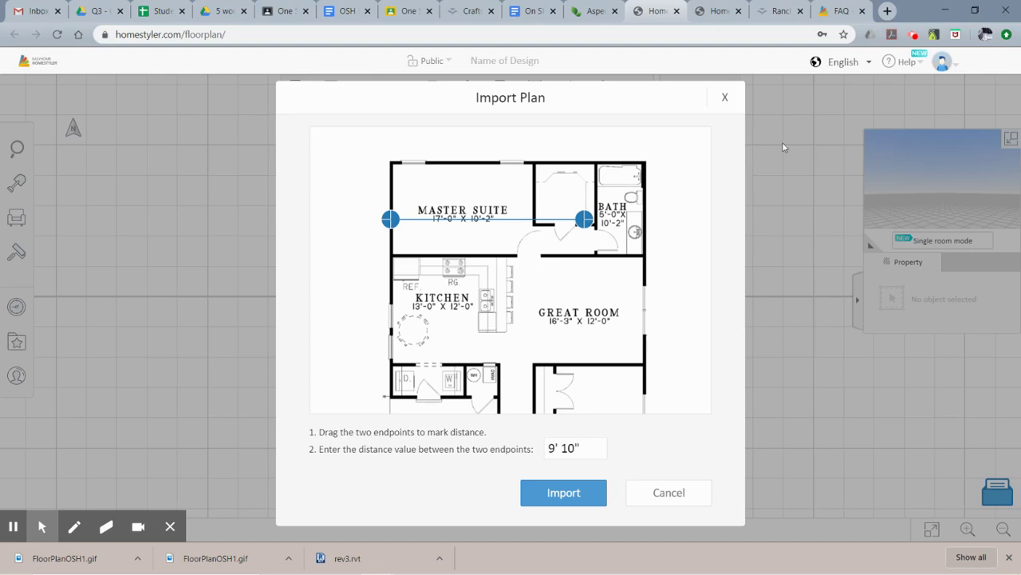
pyautogui.moveTo(585, 219); pyautogui.dragTo(645, 221)
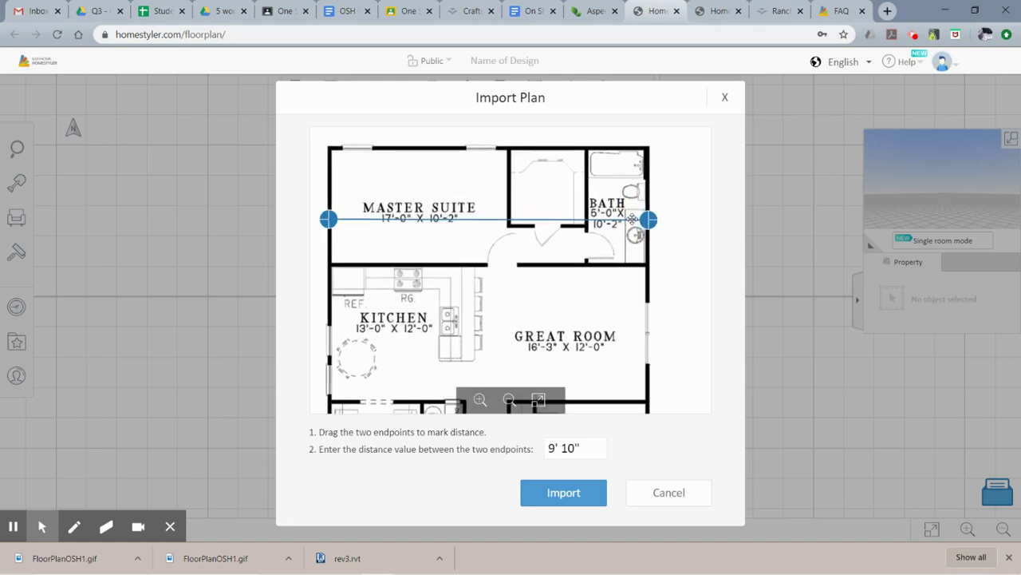
pyautogui.scroll(2, 632, 218)
pyautogui.moveTo(423, 243); pyautogui.dragTo(557, 218)
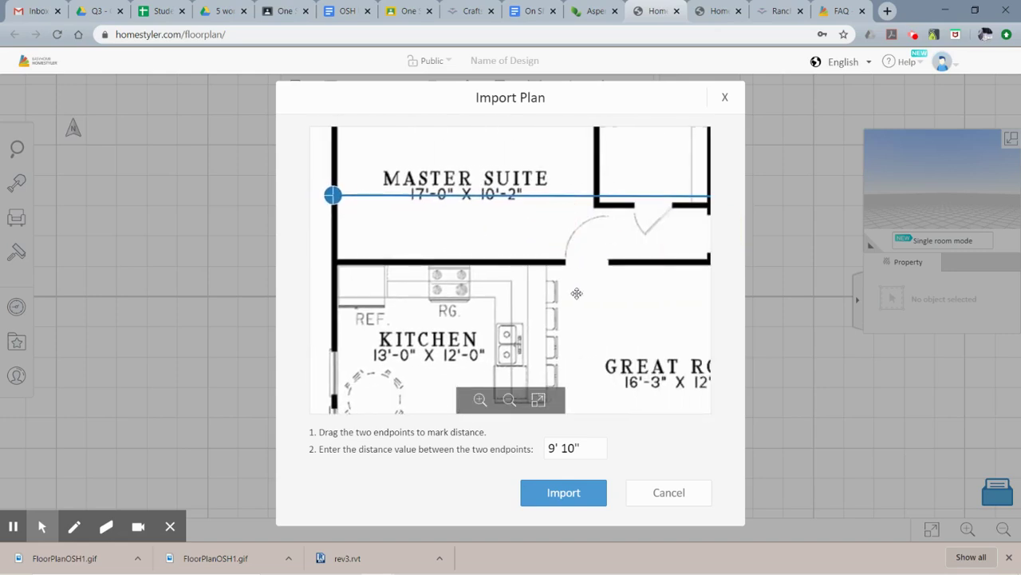
pyautogui.moveTo(587, 447); pyautogui.dragTo(540, 451)
pyautogui.write('29')
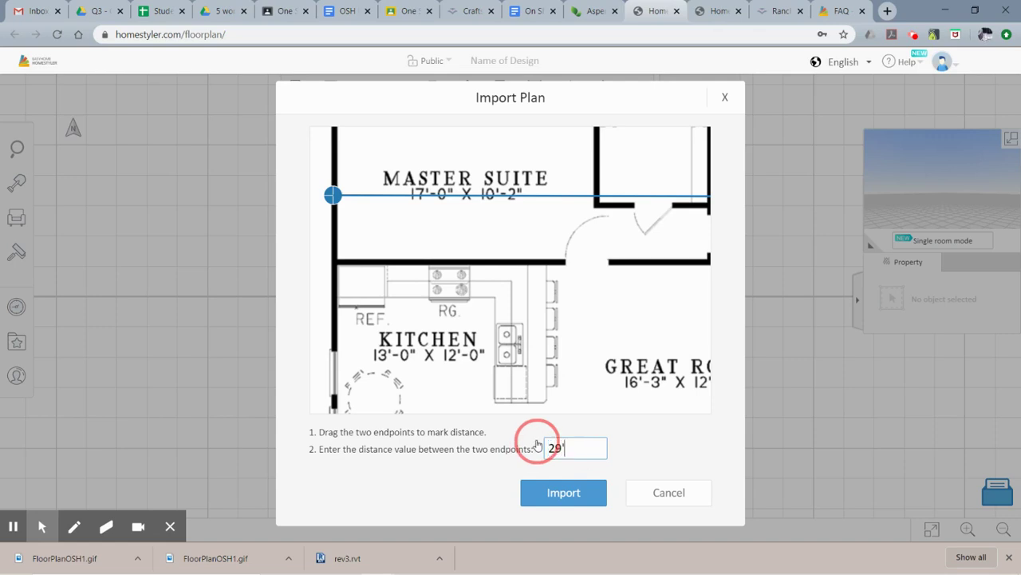
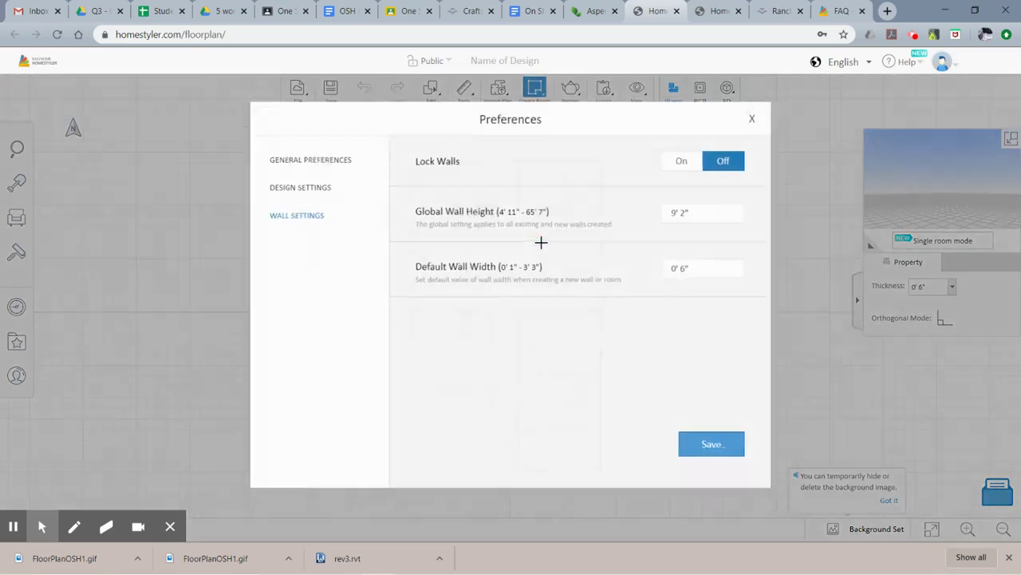
# Set the default wall width to 8 inches in the wall settings and save the preferences.
pyautogui.click(687, 272)
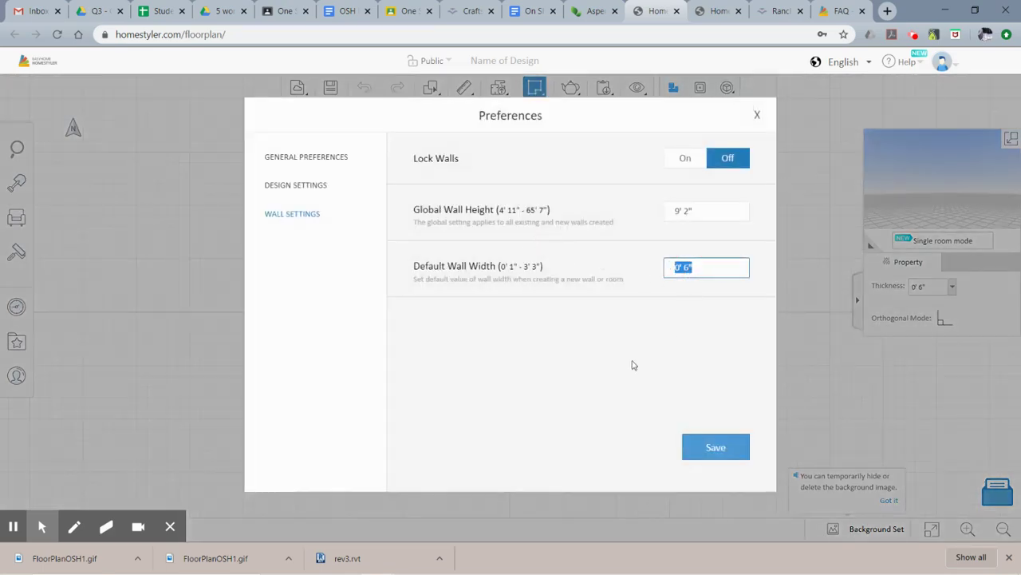
pyautogui.write('8')
pyautogui.click(741, 441)
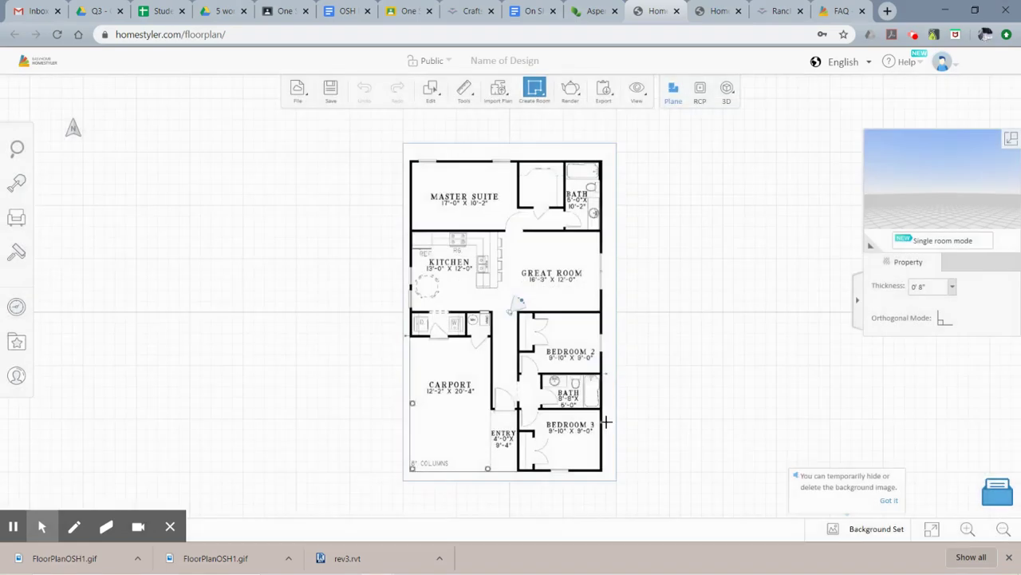
# Draw a wall by edge along the house's left exterior, about 27' 4" from the master suite's upper corner to the laundry's lower corner.
pyautogui.scroll(2, 469, 288)
pyautogui.moveTo(484, 199); pyautogui.dragTo(522, 250)
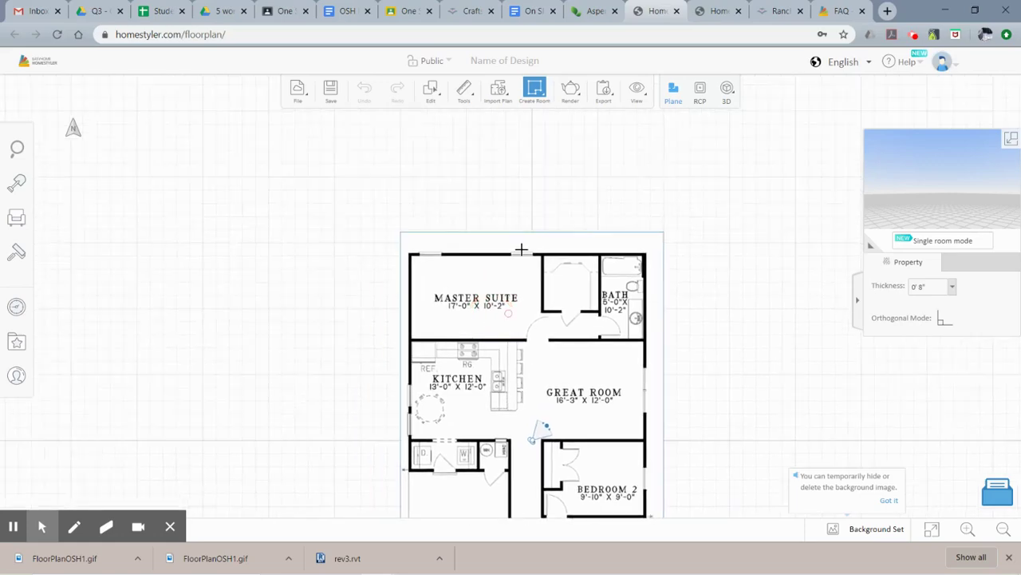
pyautogui.moveTo(529, 101)
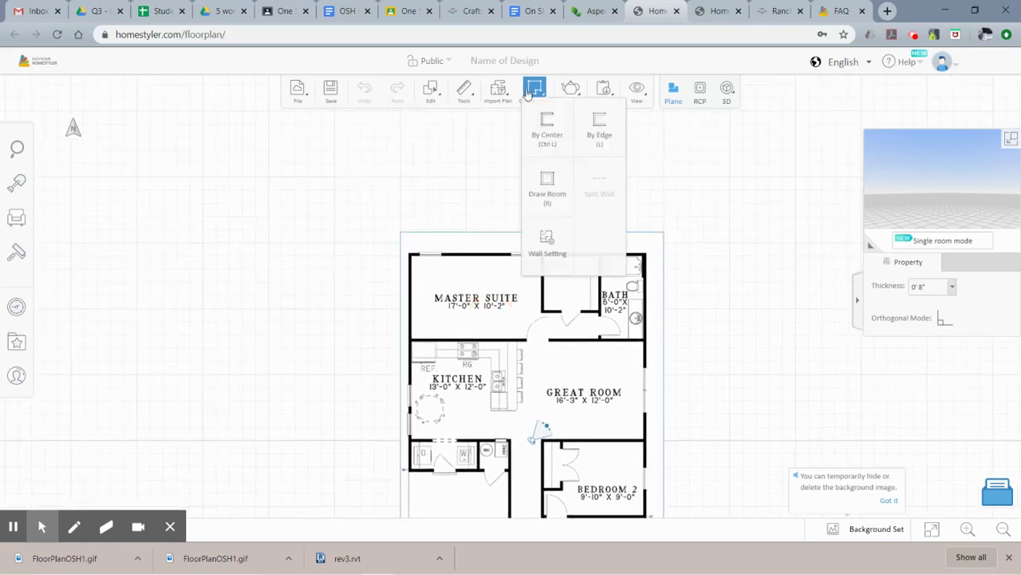
pyautogui.click(582, 132)
pyautogui.scroll(4, 423, 255)
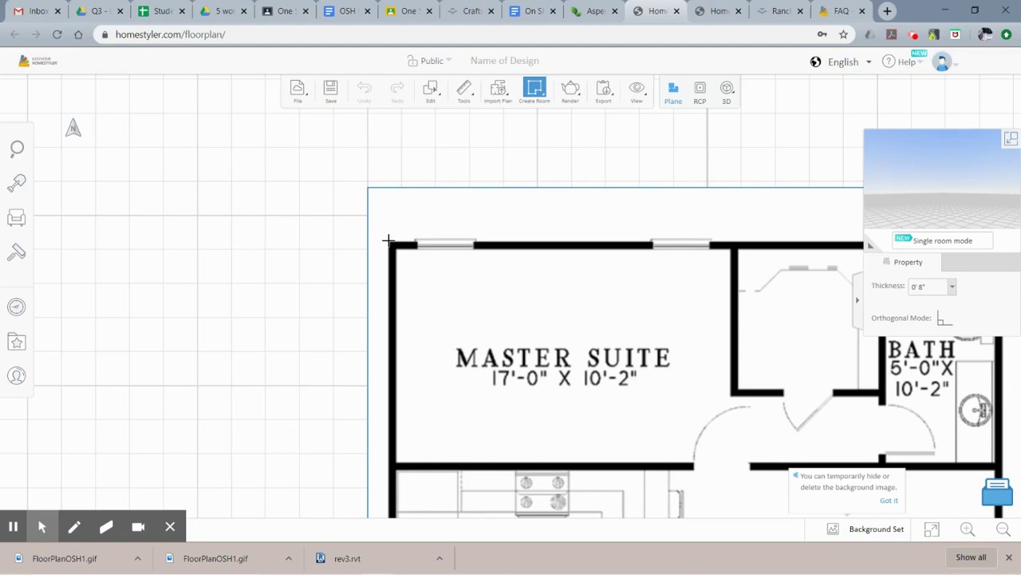
pyautogui.click(387, 240)
pyautogui.moveTo(388, 367); pyautogui.dragTo(325, 110, button='middle')
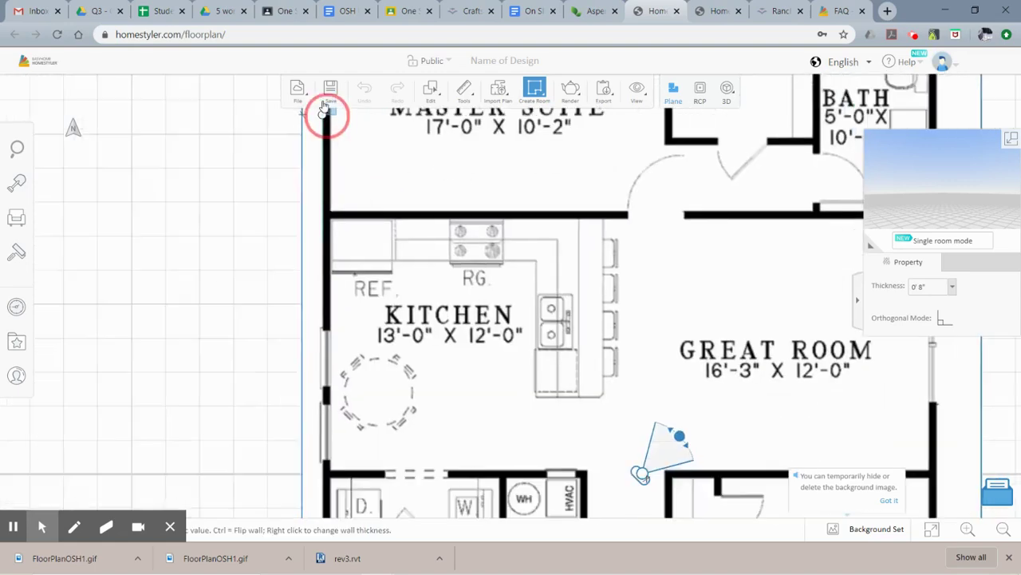
pyautogui.scroll(-3, 341, 388)
pyautogui.moveTo(339, 386); pyautogui.dragTo(300, 272, button='middle')
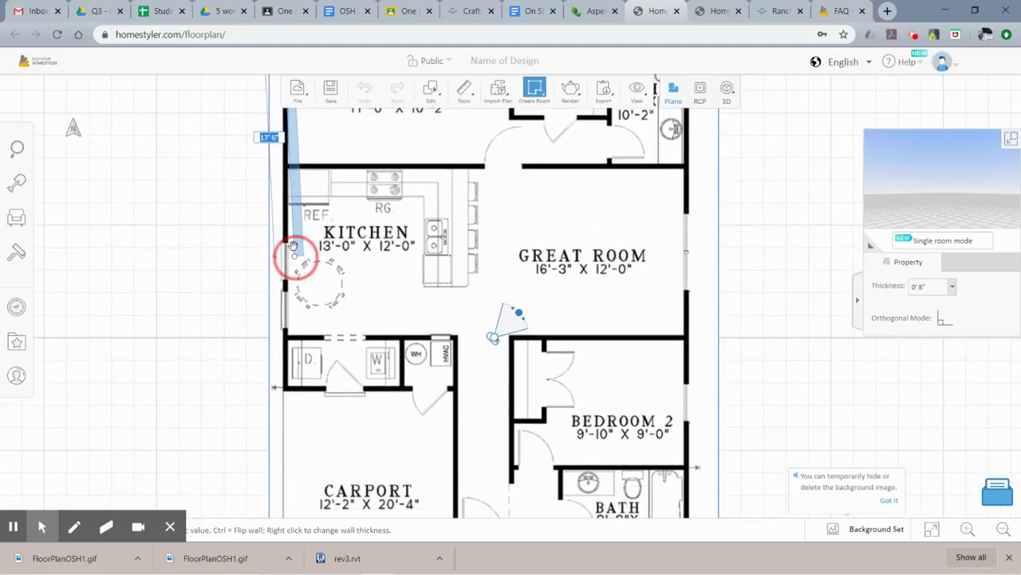
pyautogui.click(278, 387)
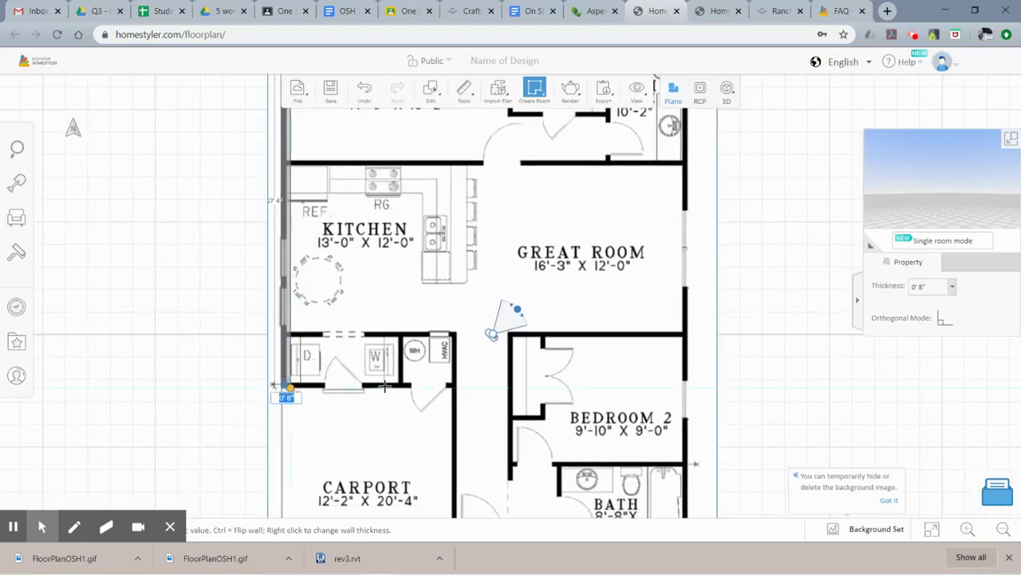
# Continue the exterior walls about 12' 5" along the top of the carport, 11' 1" down its inner side and 4' 1" across the entry.
pyautogui.click(452, 386)
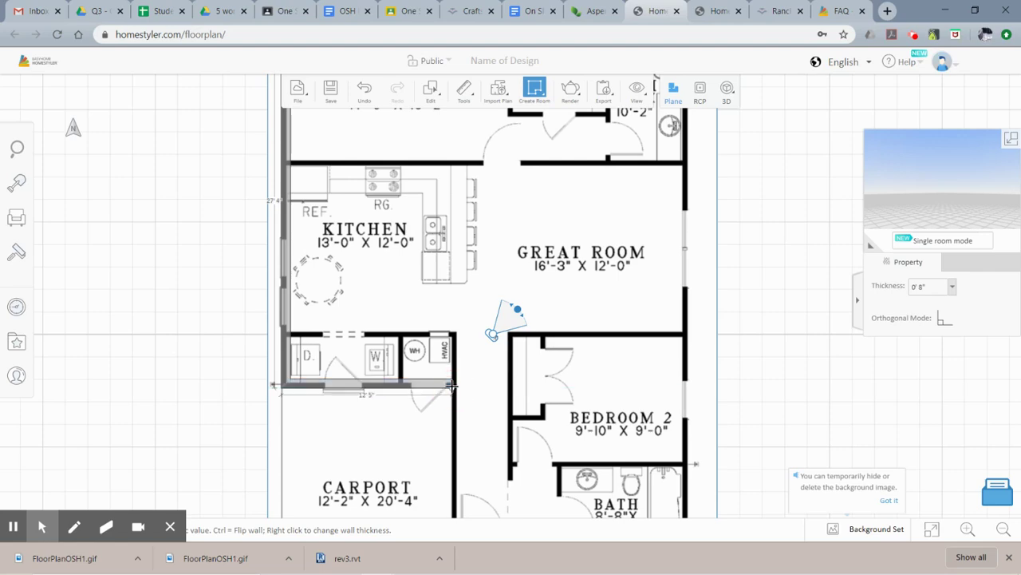
pyautogui.scroll(1, 431, 378)
pyautogui.moveTo(431, 379); pyautogui.dragTo(368, 148, button='middle')
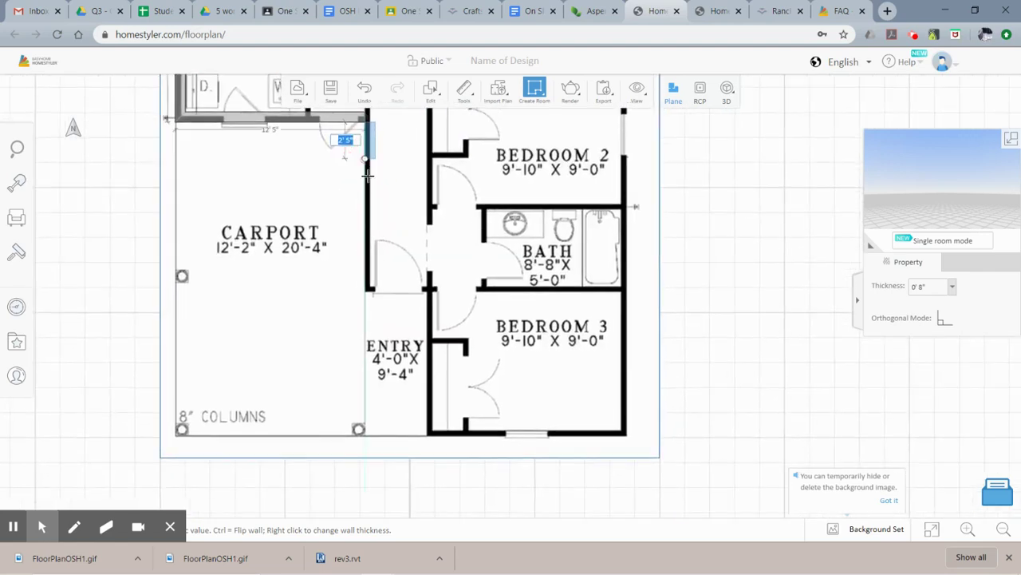
pyautogui.click(369, 291)
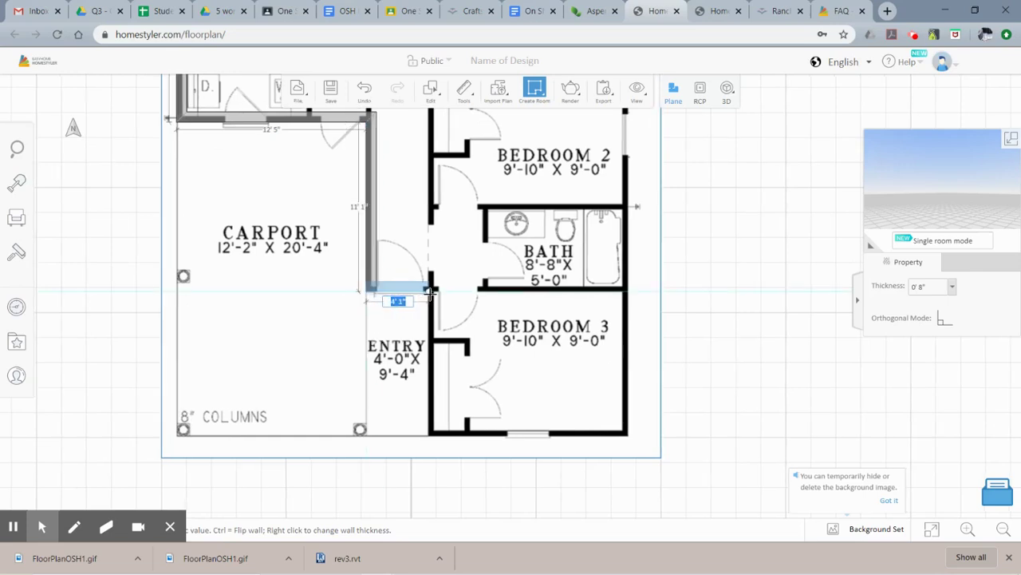
pyautogui.scroll(1, 428, 291)
pyautogui.click(428, 291)
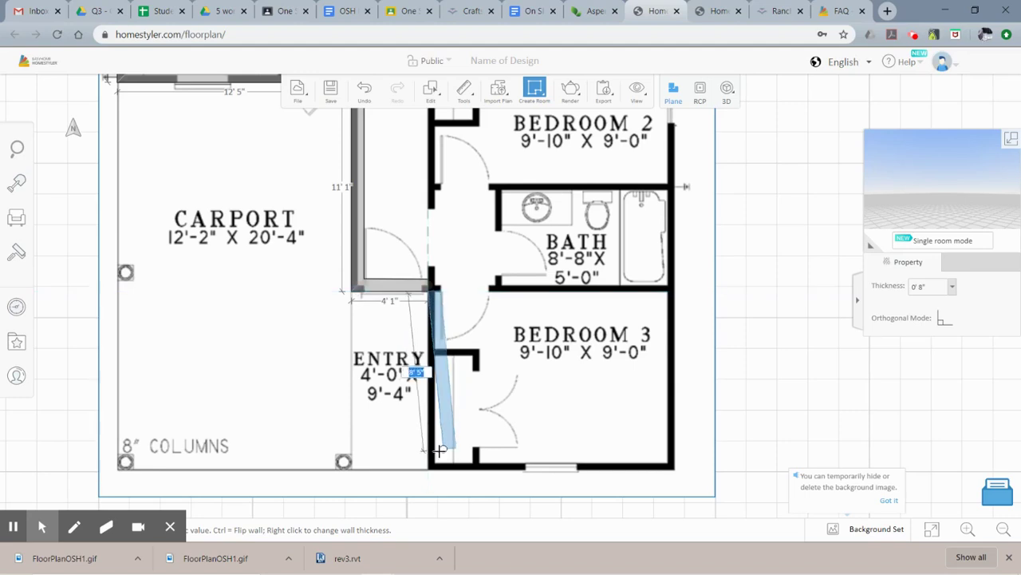
# Close the exterior walls: about 9' 5" down the entry side, 13' 1" along bedroom 3, up past the baths, and 28' 11" across the master suite.
pyautogui.click(429, 467)
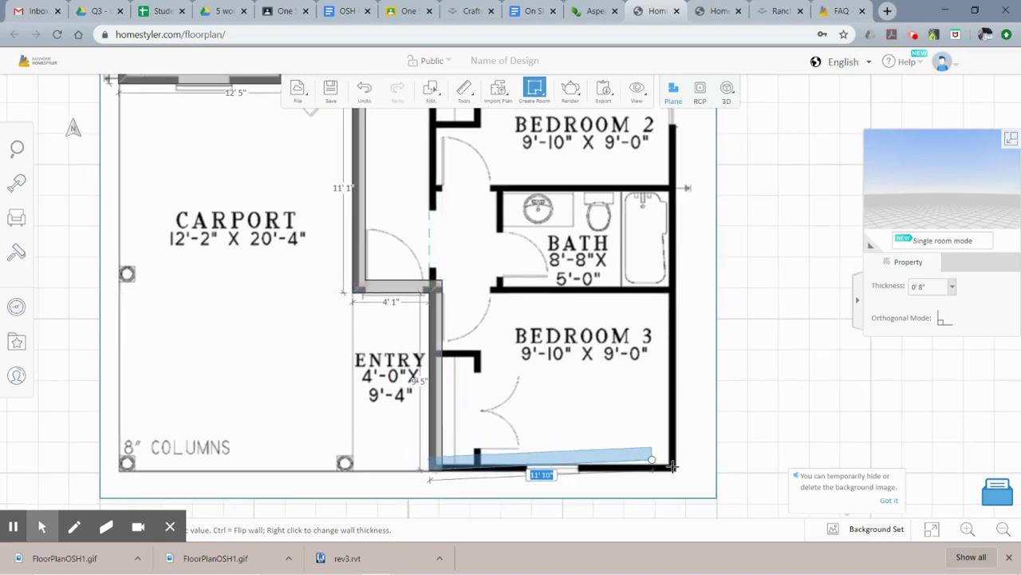
pyautogui.click(675, 469)
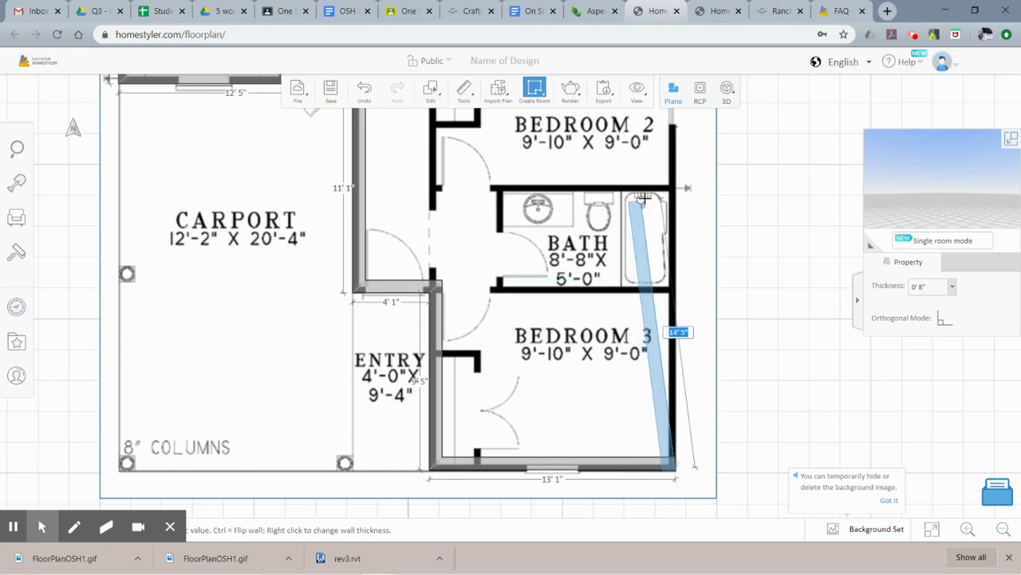
pyautogui.moveTo(547, 193); pyautogui.dragTo(559, 399, button='middle')
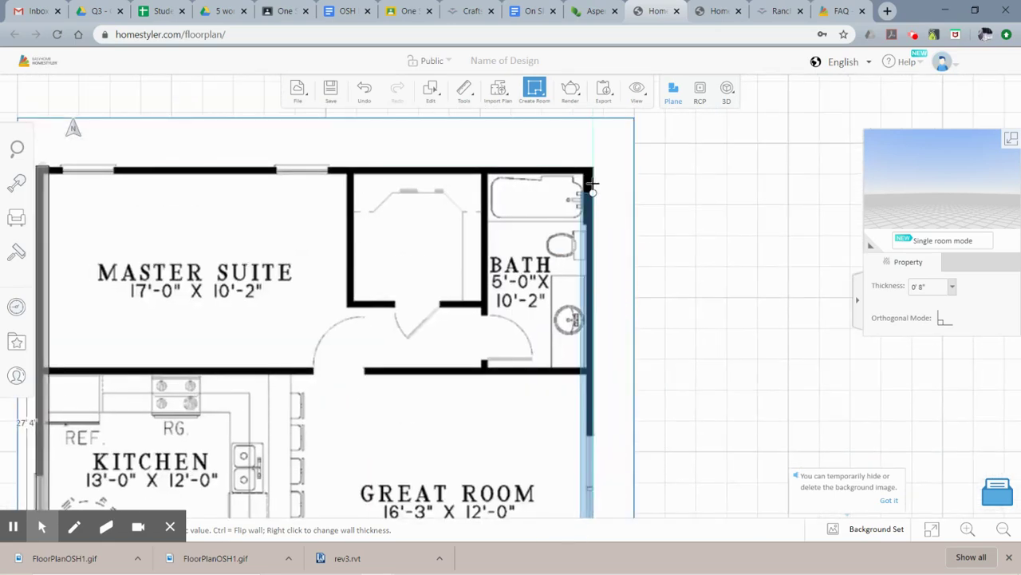
pyautogui.click(591, 168)
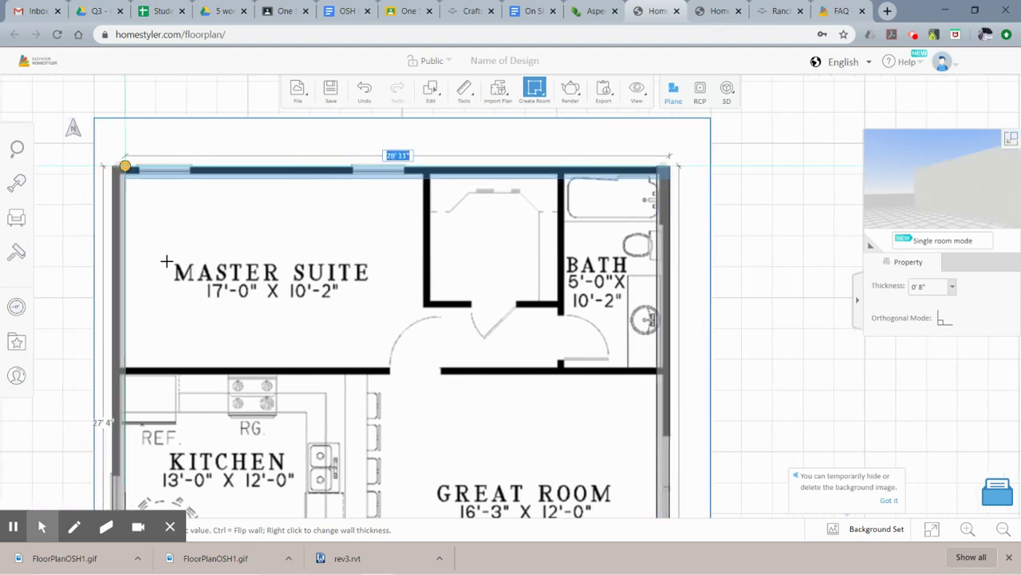
pyautogui.click(156, 269)
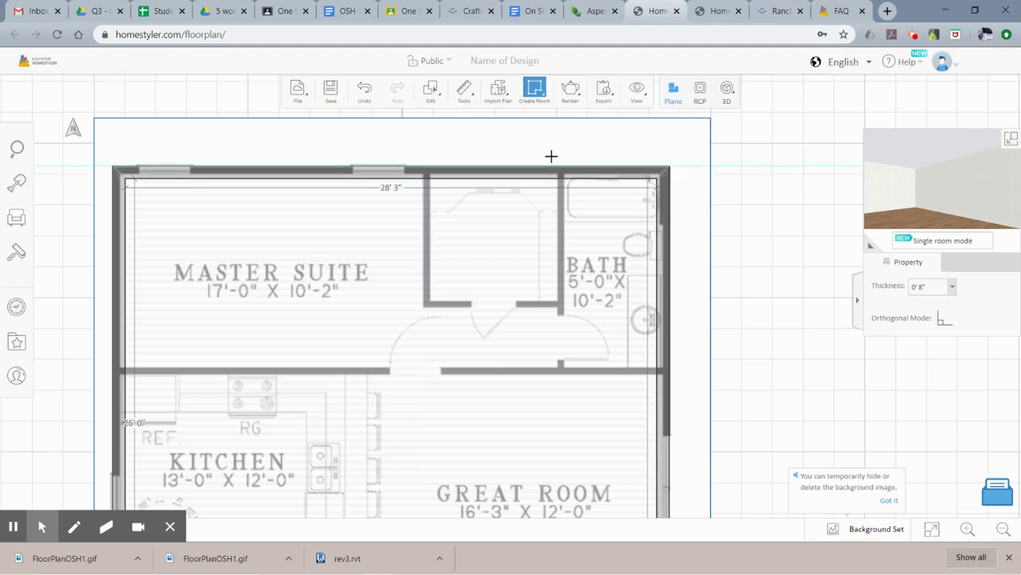
# Set the default wall width to 5 inches in the wall settings and save the preferences.
pyautogui.click(535, 88)
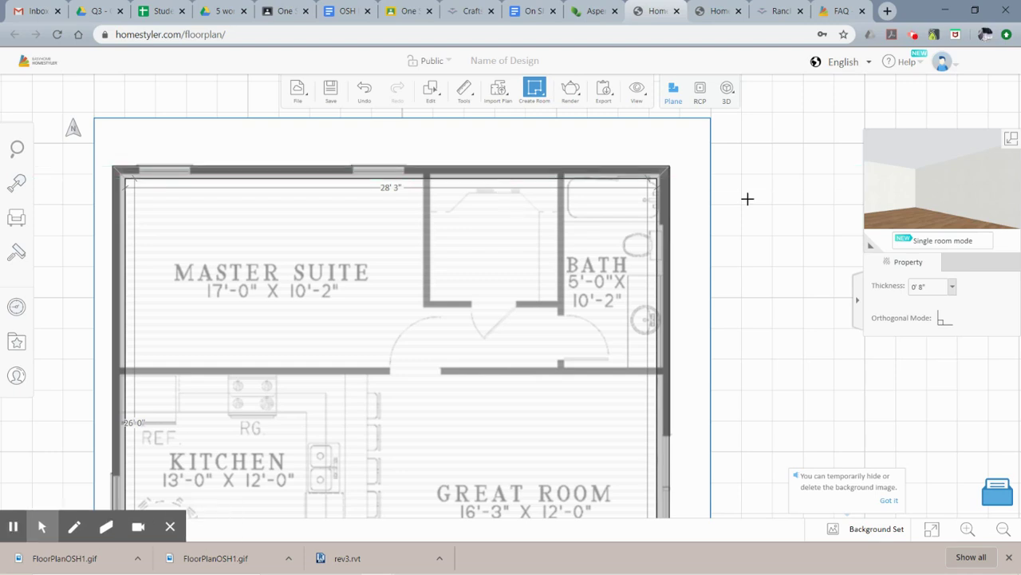
pyautogui.moveTo(550, 99)
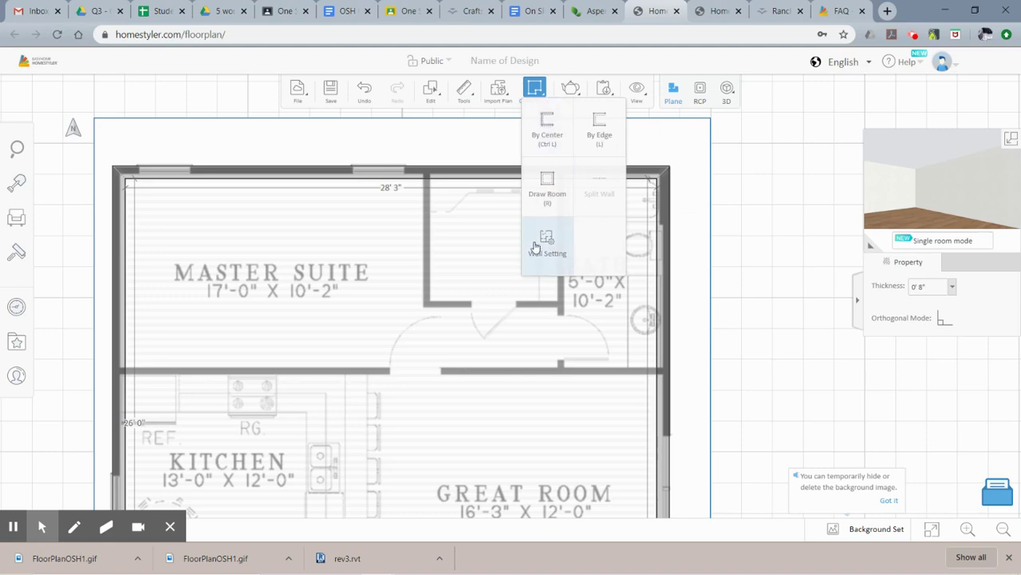
pyautogui.click(535, 248)
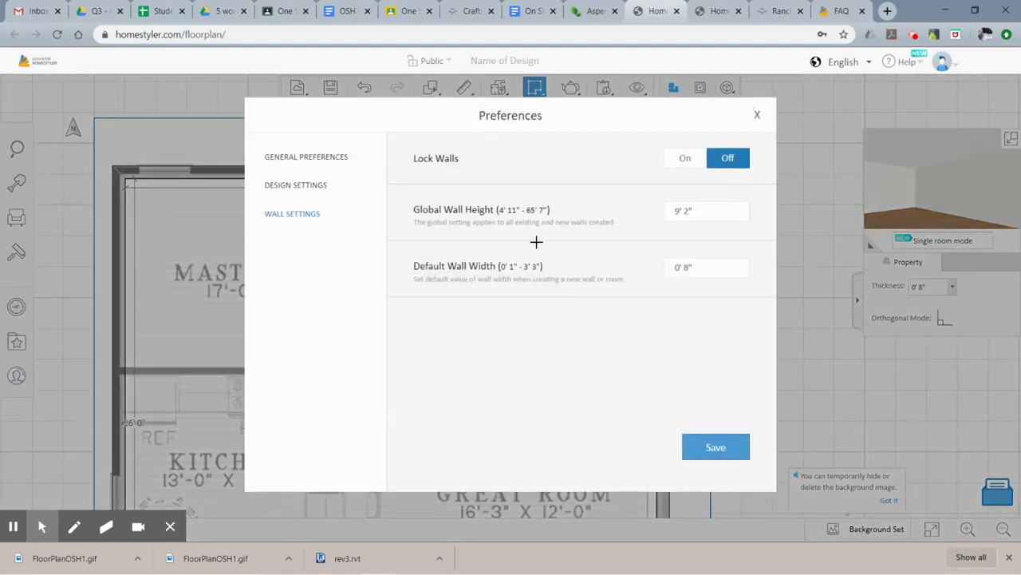
pyautogui.click(696, 269)
pyautogui.write('5')
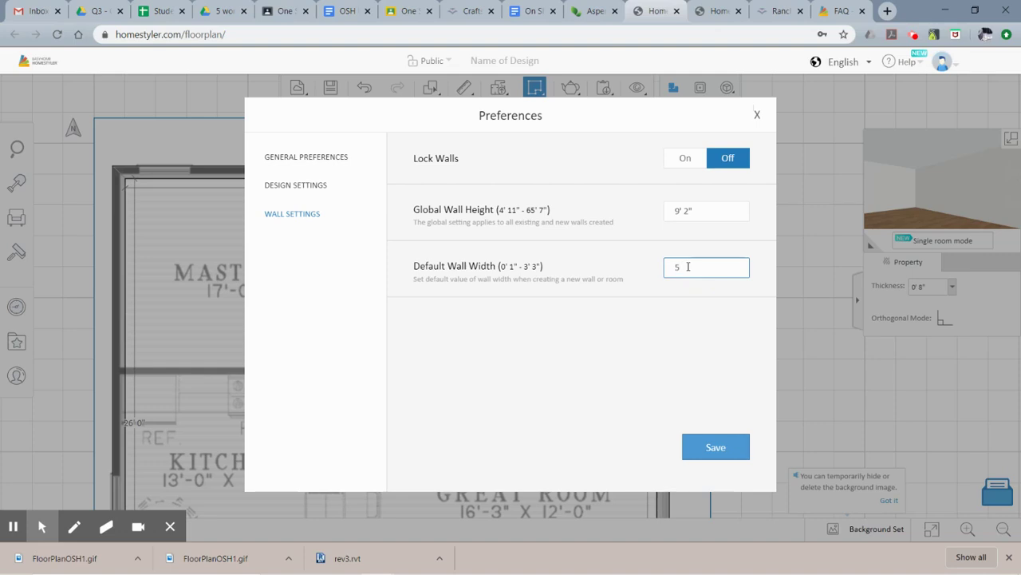
pyautogui.click(747, 446)
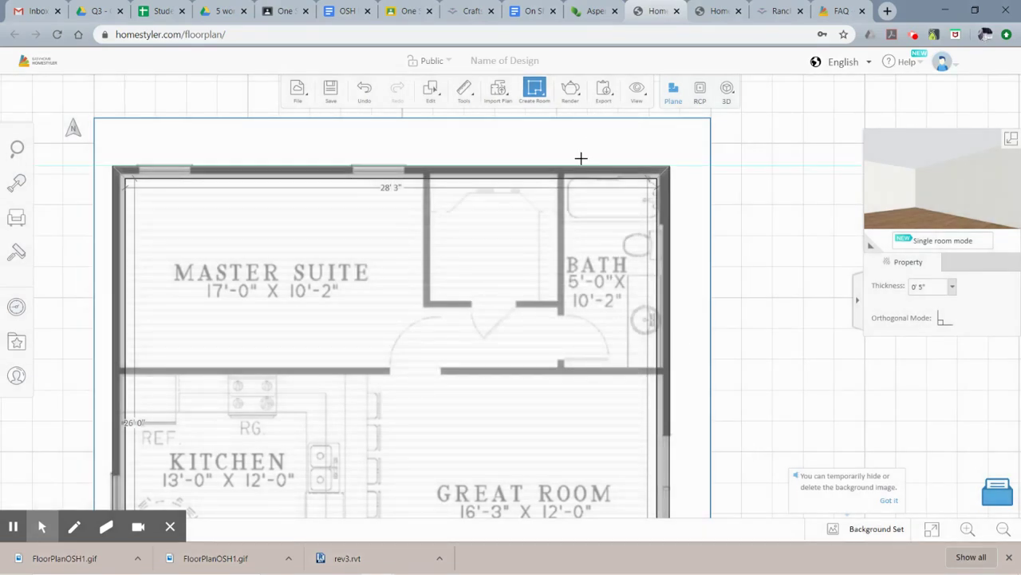
# Draw closet walls by center beside the master suite, about 7' down from the upper exterior wall and 6' 11" across to the bath.
pyautogui.moveTo(523, 97)
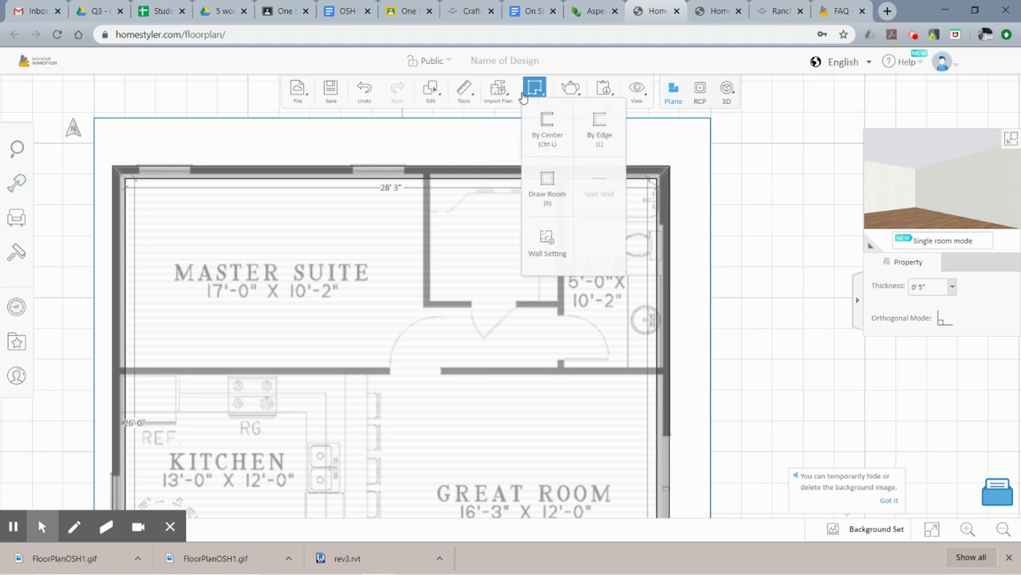
pyautogui.click(535, 137)
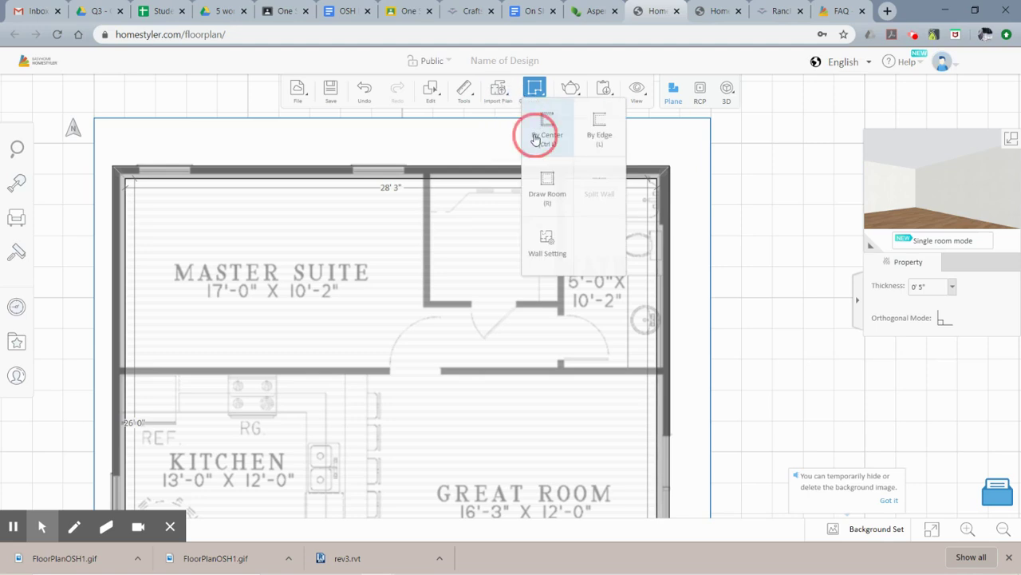
pyautogui.scroll(1, 414, 189)
pyautogui.scroll(1, 414, 189)
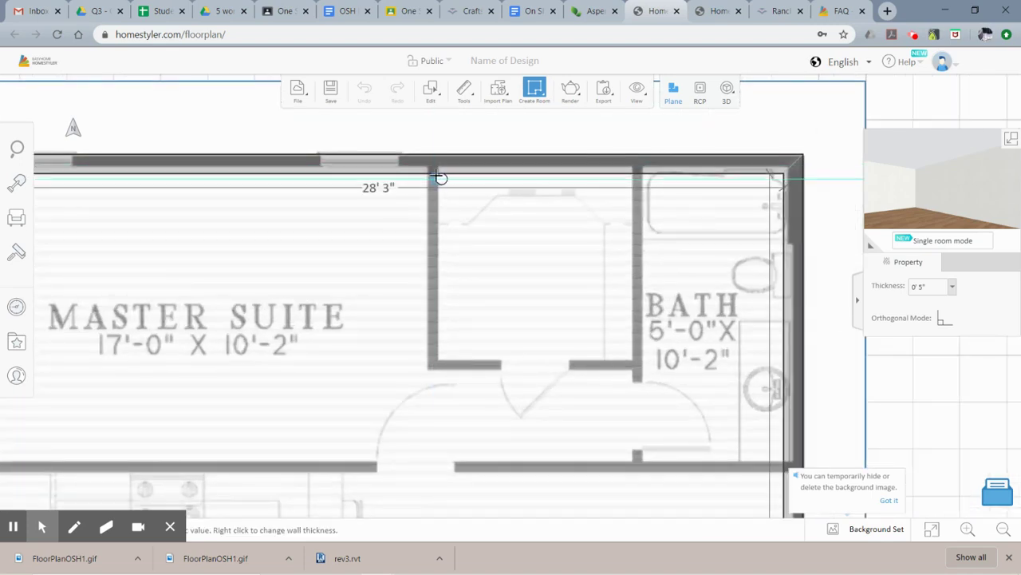
pyautogui.click(431, 178)
pyautogui.press('Escape')
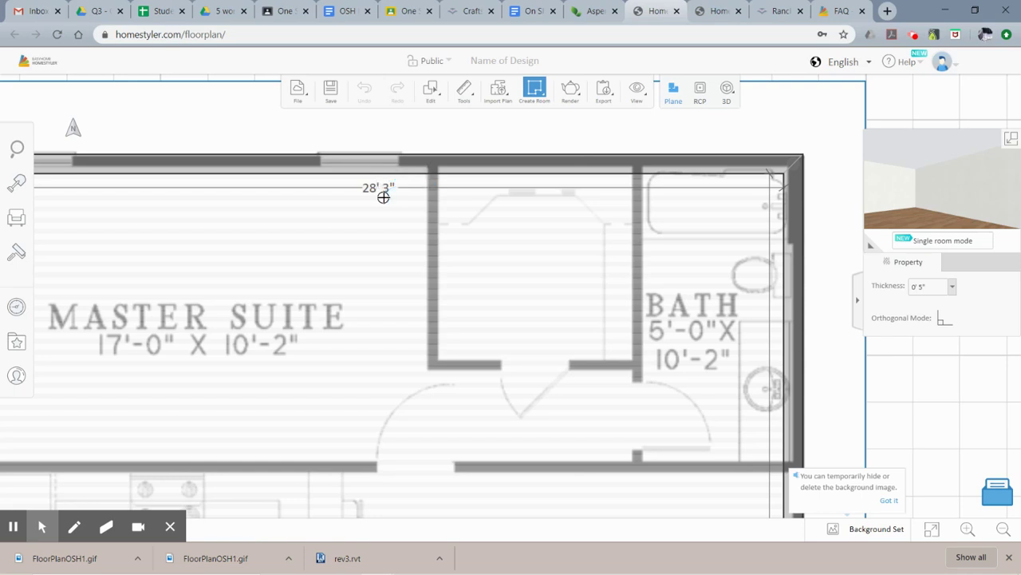
pyautogui.click(432, 170)
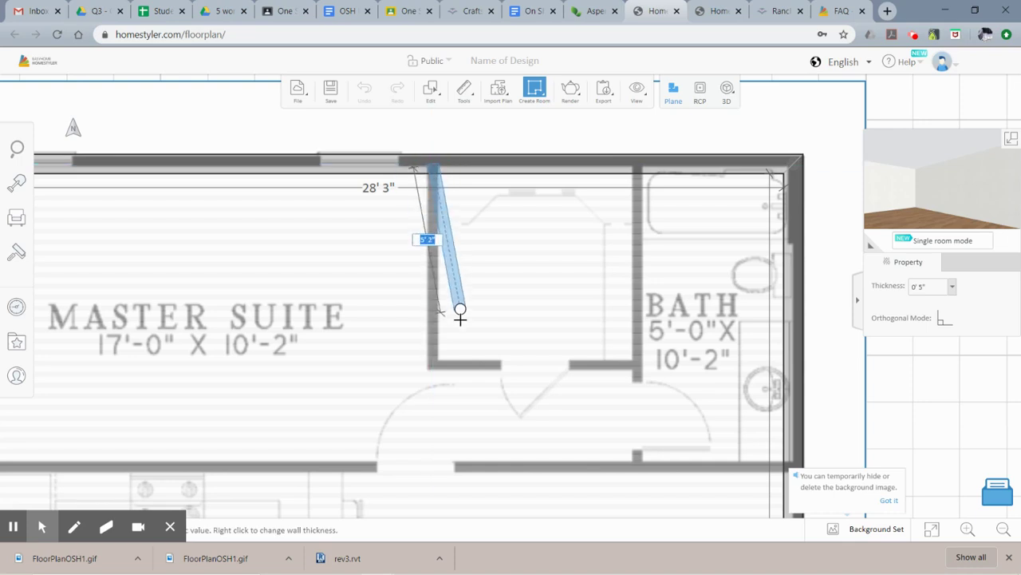
pyautogui.scroll(1, 432, 363)
pyautogui.click(431, 363)
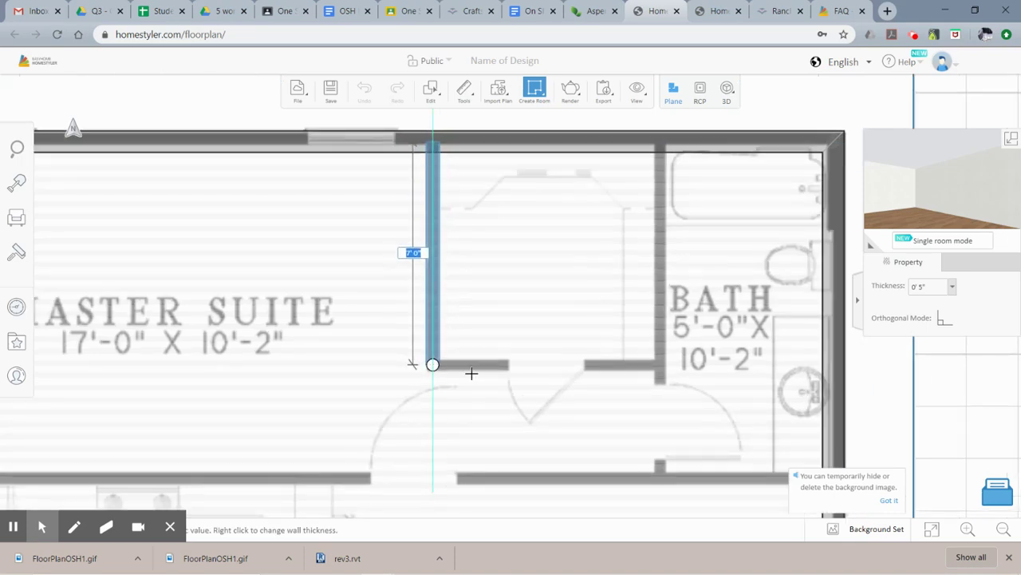
pyautogui.click(659, 365)
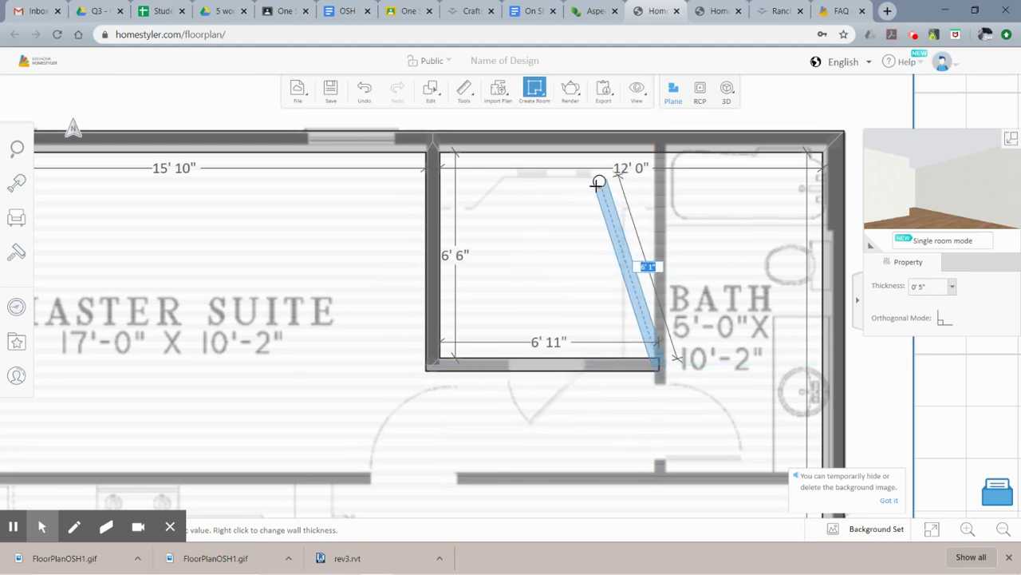
pyautogui.press('Escape')
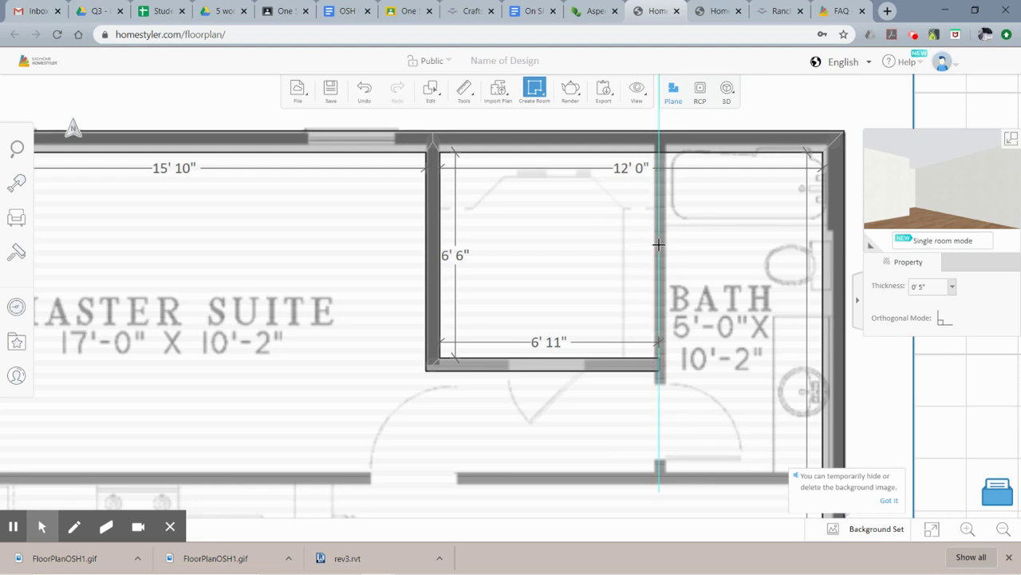
# Draw the wall between the closet and bath, from the upper exterior wall down to the great room's partition line.
pyautogui.click(659, 151)
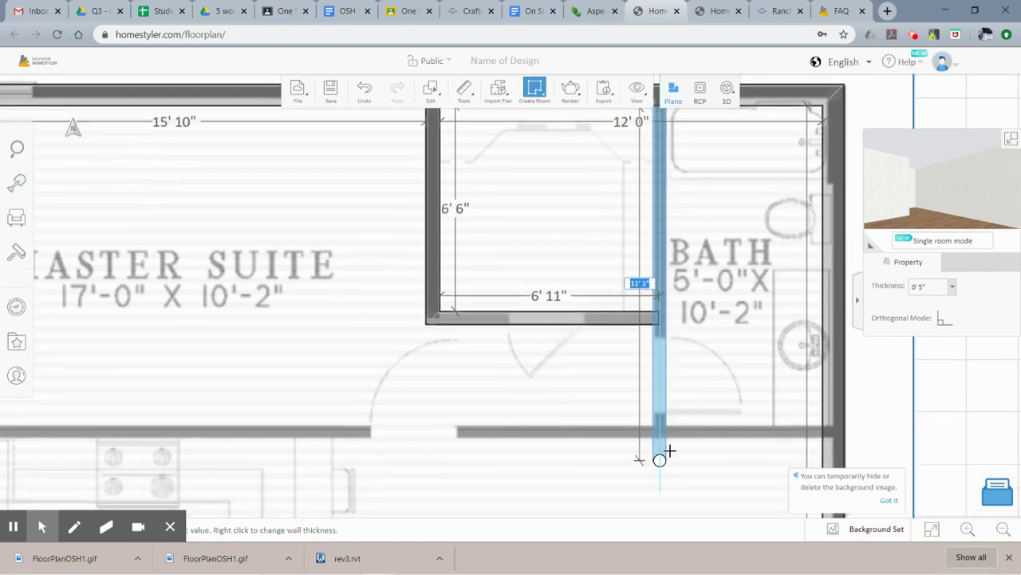
pyautogui.click(659, 429)
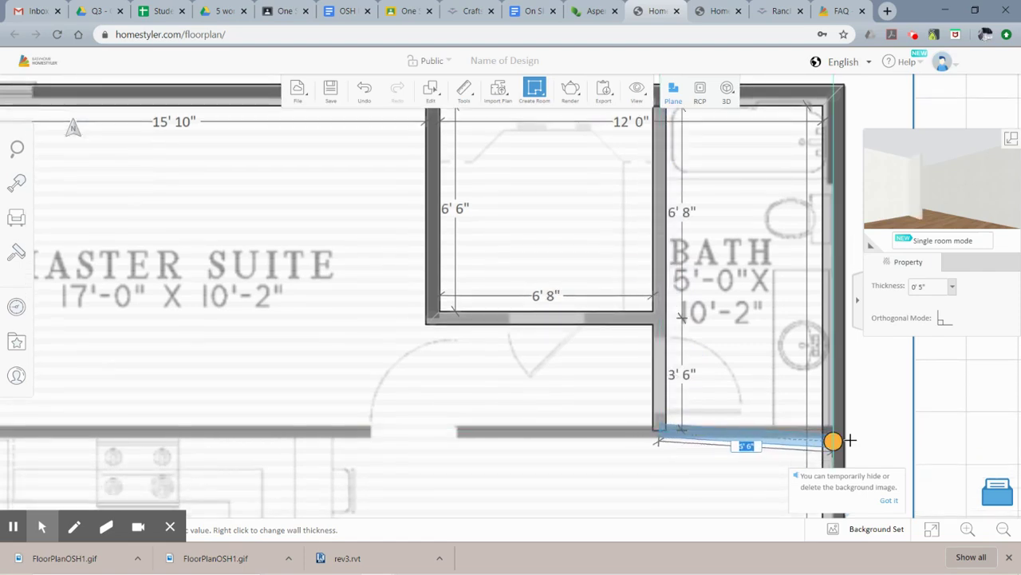
pyautogui.press('Escape')
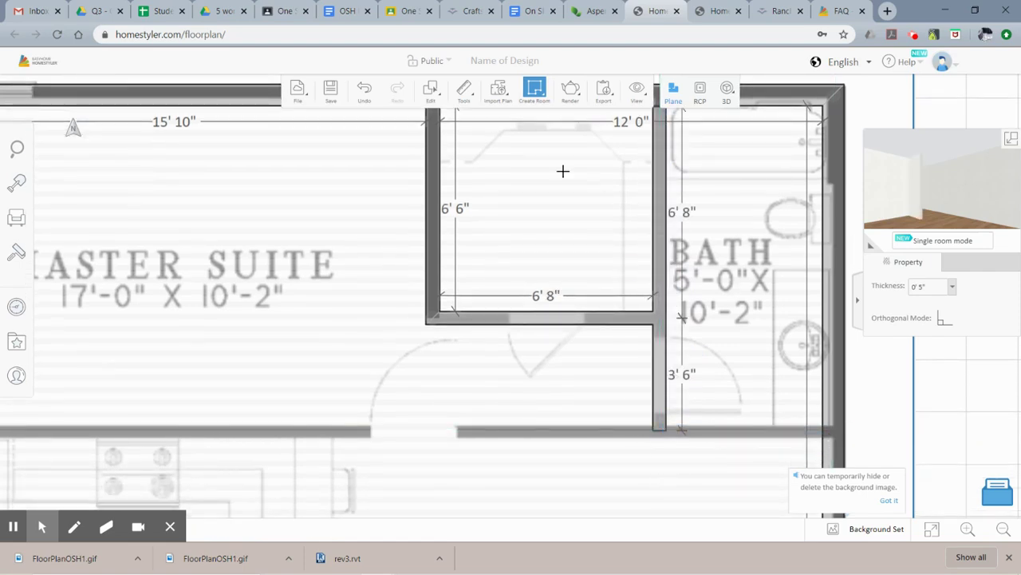
# Draw a wall about 28' 11" long across the full house width, separating the master suite and bath from the kitchen and great room.
pyautogui.click(830, 431)
pyautogui.click(200, 375)
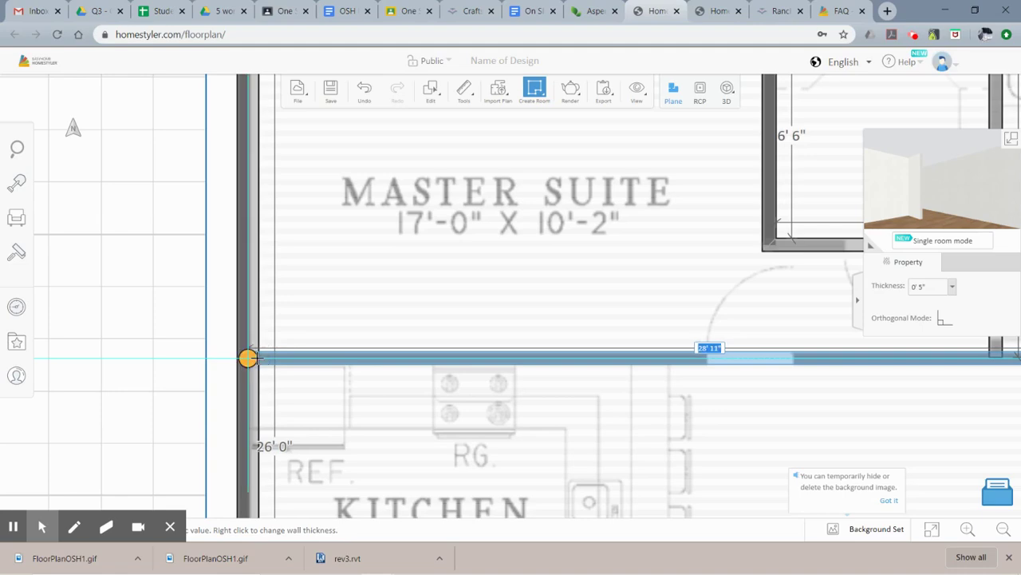
pyautogui.click(243, 358)
pyautogui.scroll(-2, 241, 359)
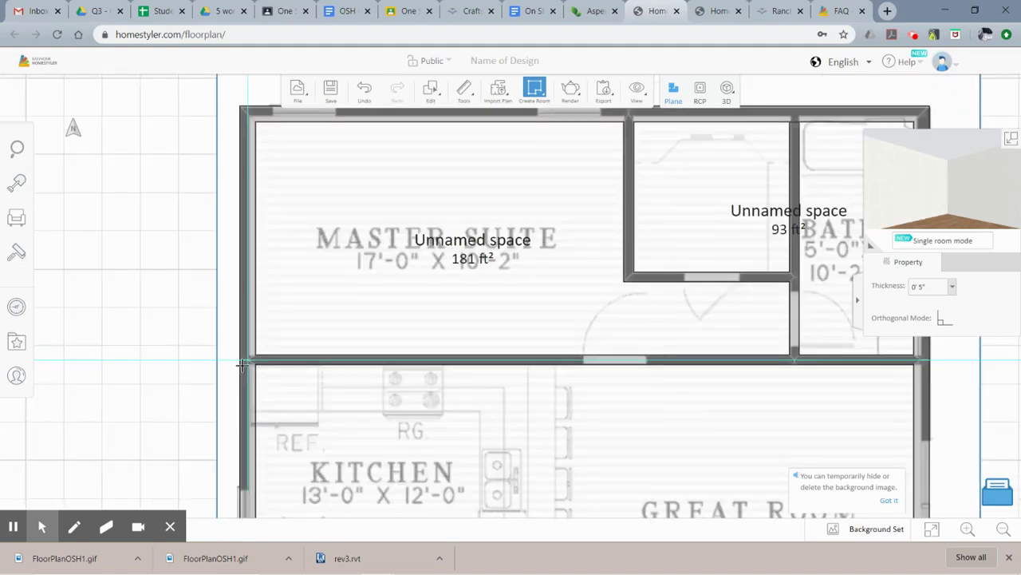
pyautogui.scroll(3, 241, 361)
pyautogui.press('Escape')
pyautogui.scroll(-3, 559, 343)
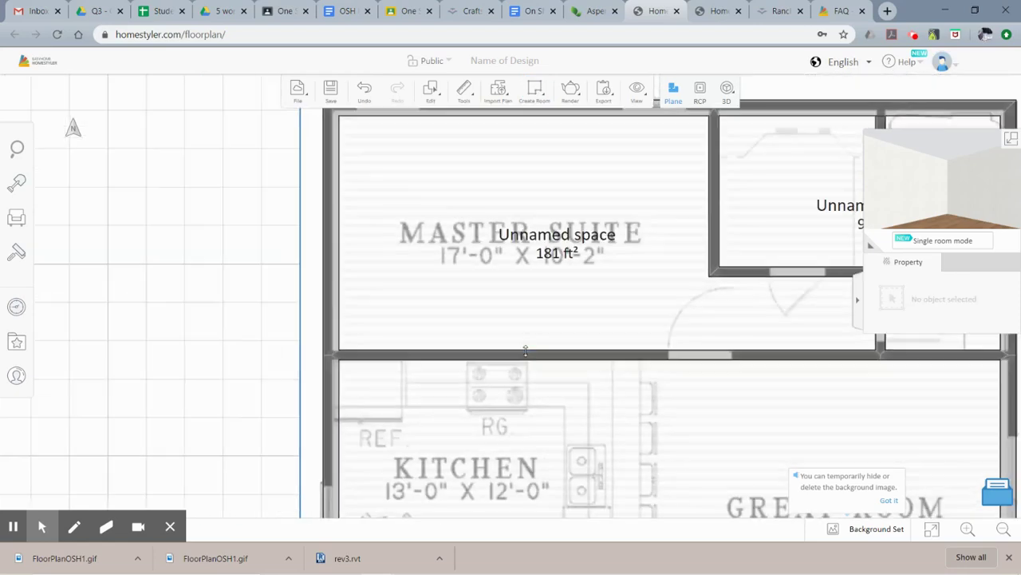
# View the model in 3D and place the camera outside the house, beyond the kitchen's exterior wall.
pyautogui.moveTo(621, 336); pyautogui.dragTo(372, 273)
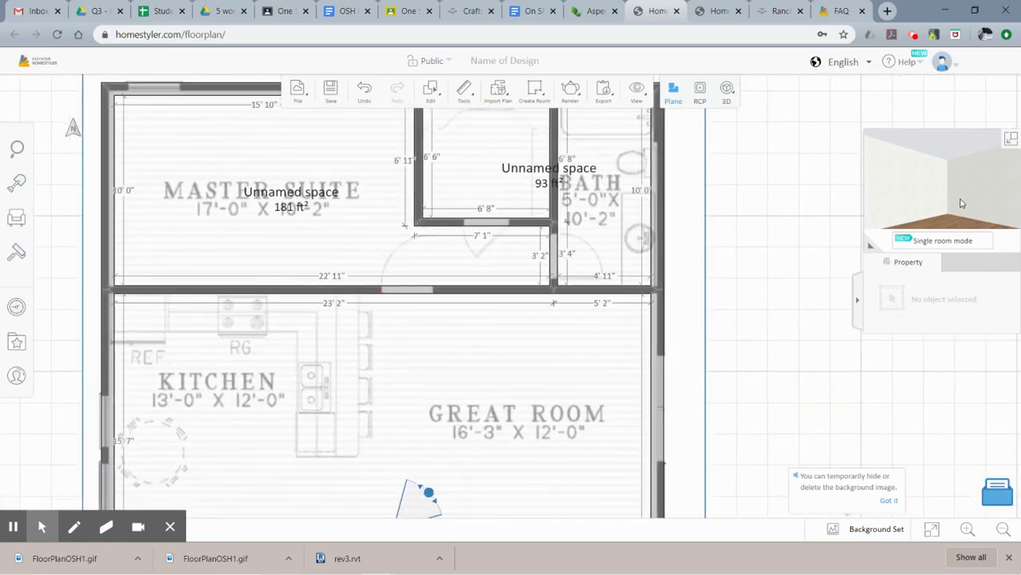
pyautogui.moveTo(962, 186); pyautogui.dragTo(950, 189)
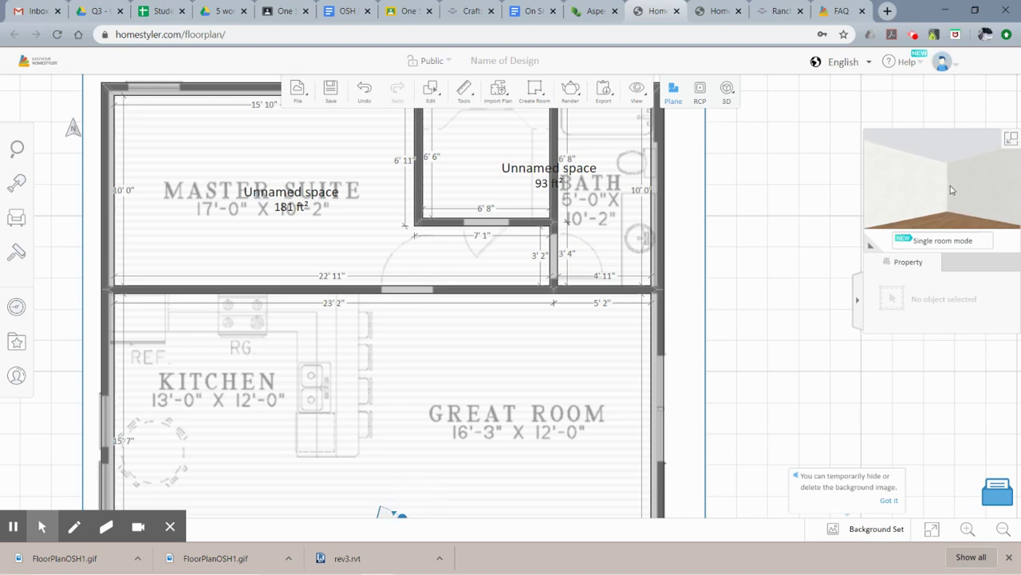
pyautogui.click(1011, 140)
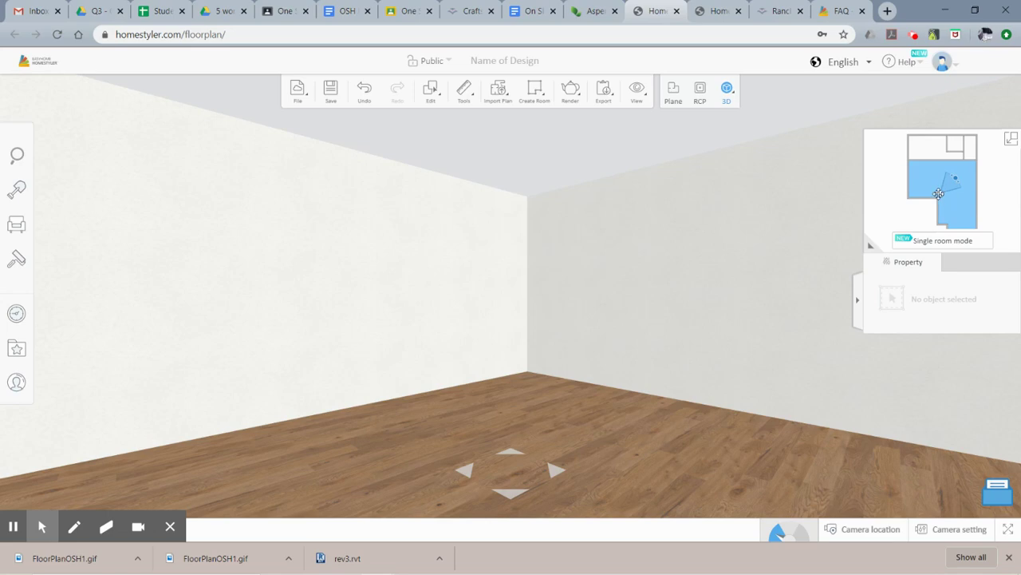
pyautogui.moveTo(938, 193); pyautogui.dragTo(883, 222)
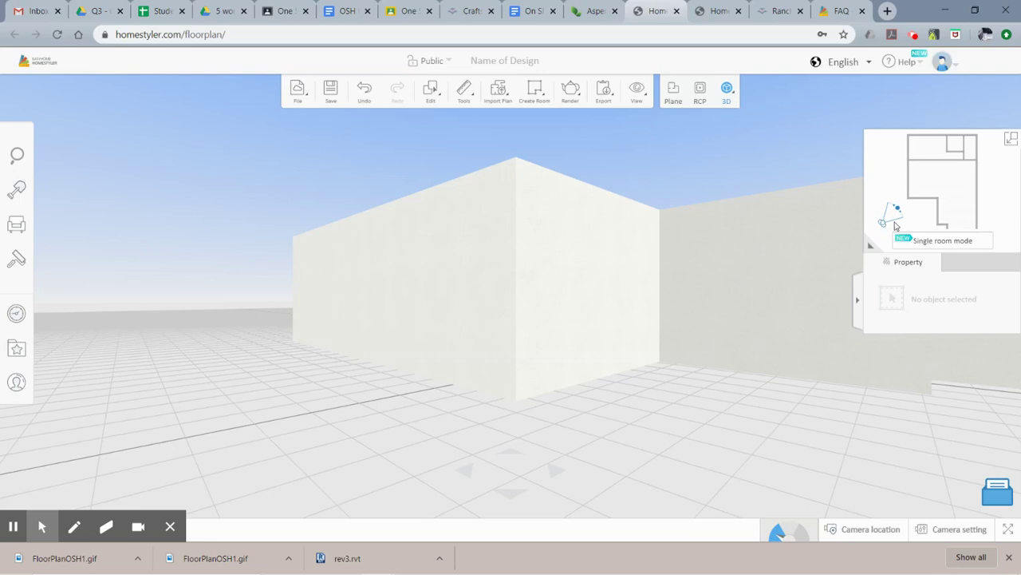
pyautogui.click(922, 221)
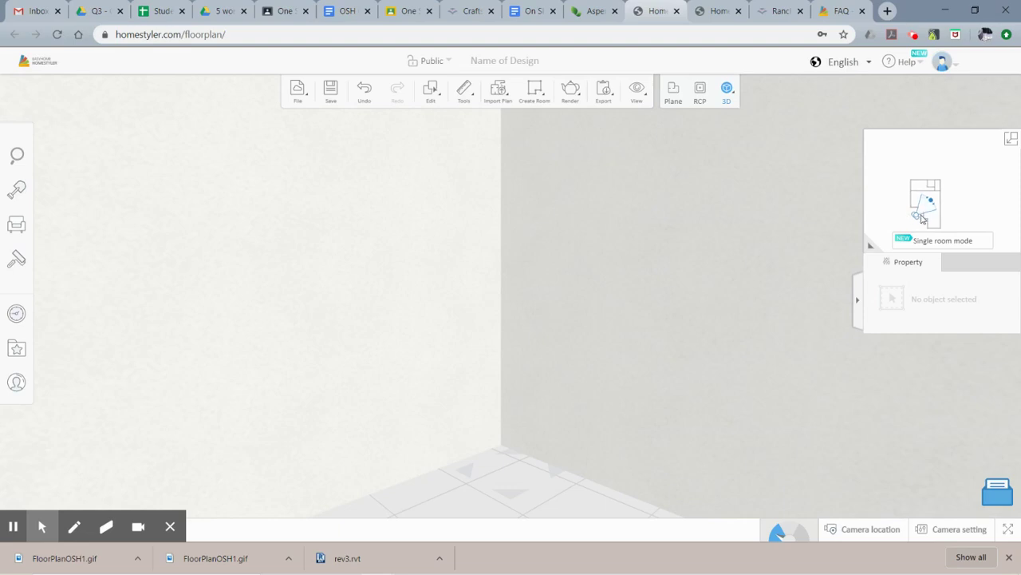
pyautogui.moveTo(915, 212); pyautogui.dragTo(892, 207)
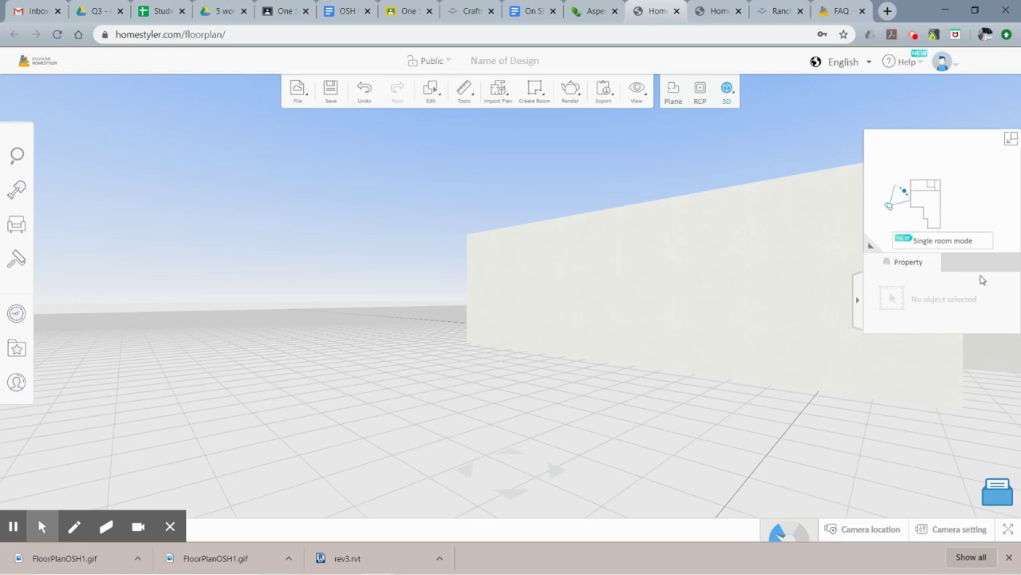
# Set the 3D camera height to 15' in the camera settings.
pyautogui.click(931, 538)
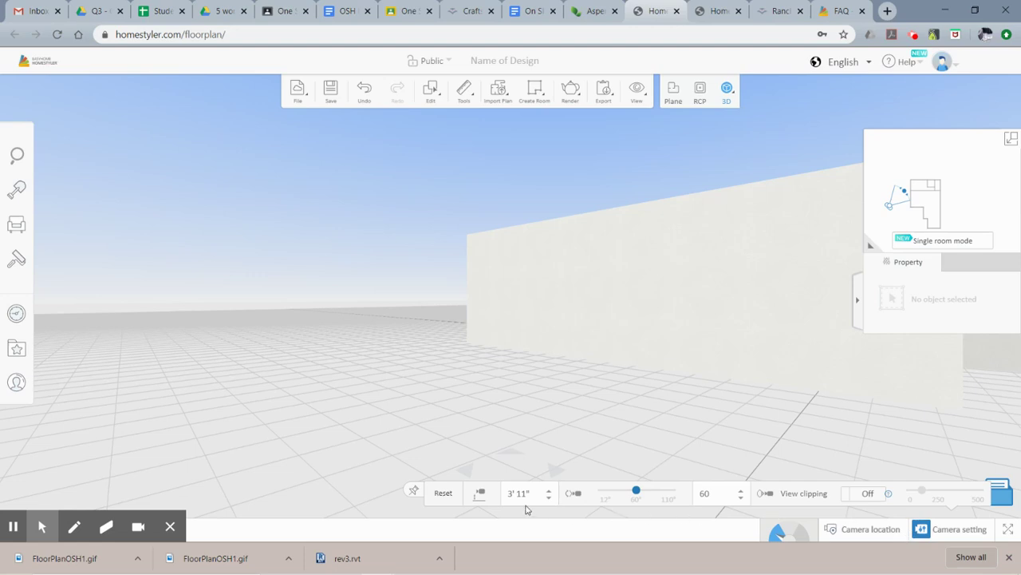
pyautogui.click(530, 493)
pyautogui.write('15')
pyautogui.press('Return')
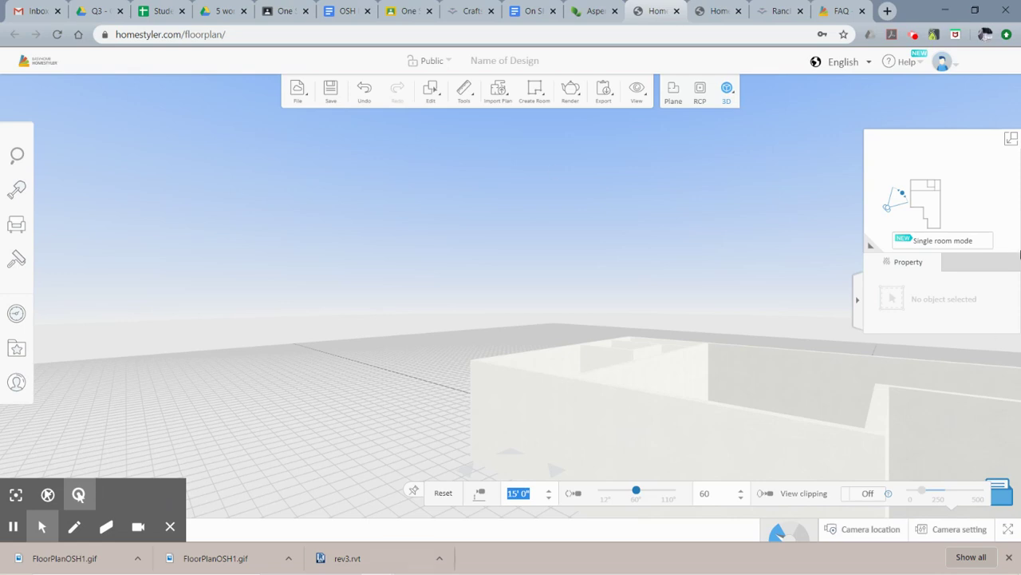
# Save the design as OSH-MsG with the description "One story house from floor plans on line" and Public visibility.
pyautogui.click(331, 96)
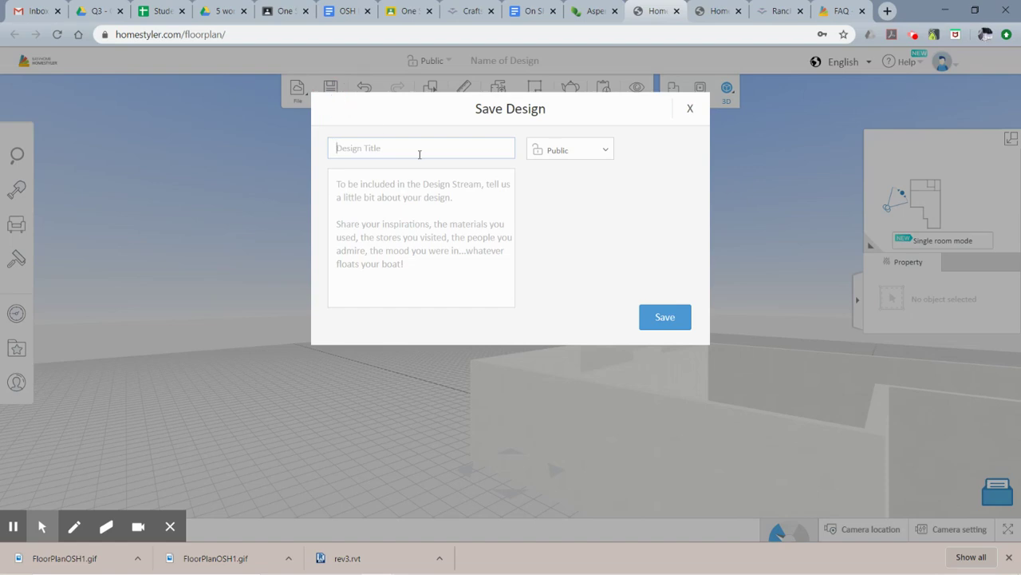
pyautogui.write('OSH-MsG')
pyautogui.click(406, 198)
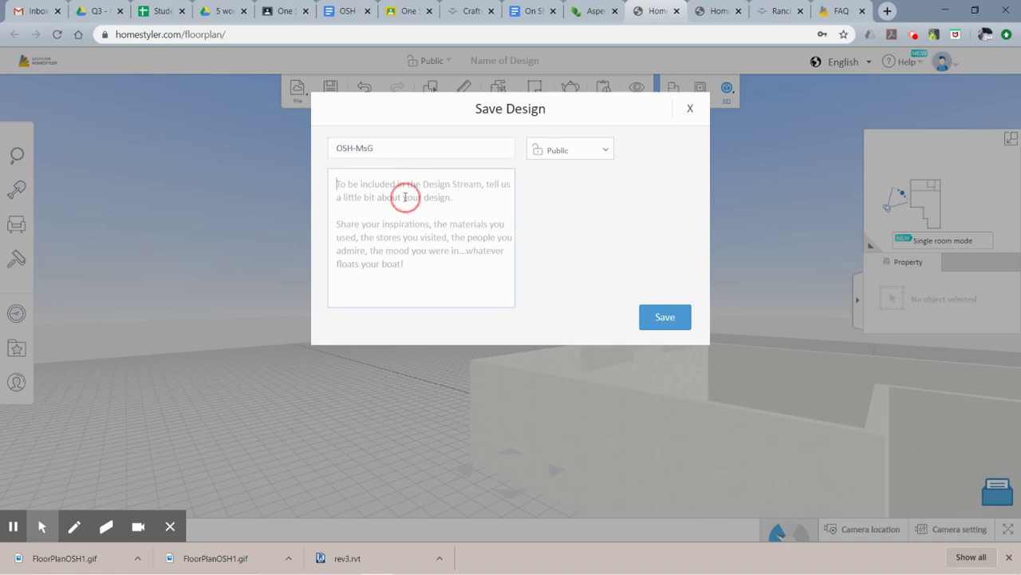
pyautogui.write('One')
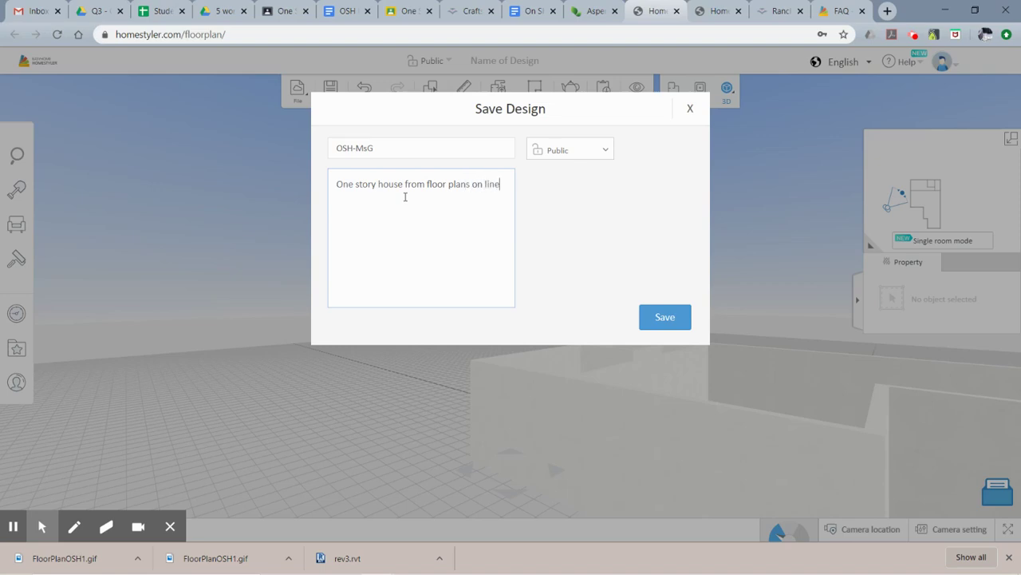
pyautogui.click(559, 162)
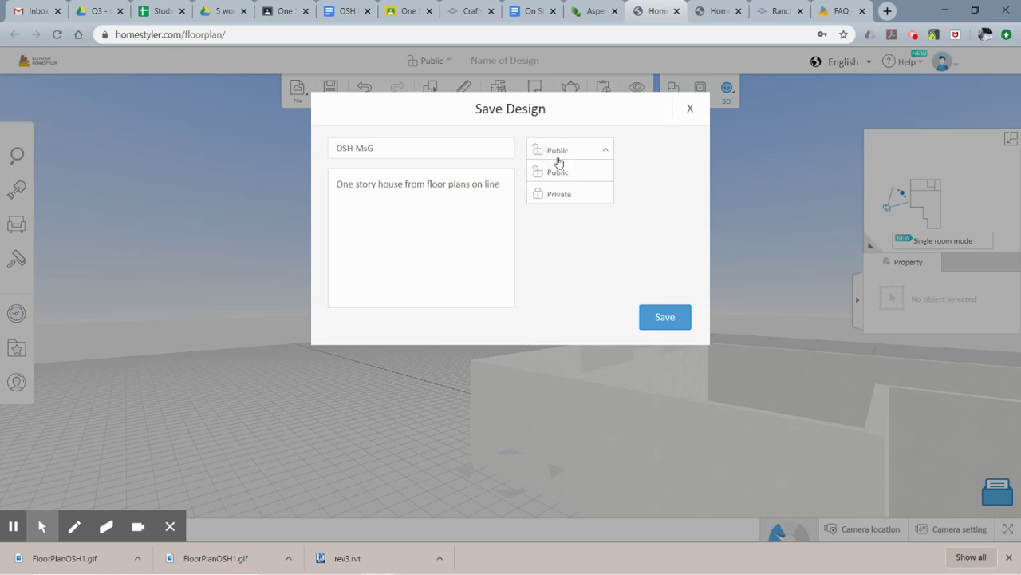
pyautogui.click(559, 165)
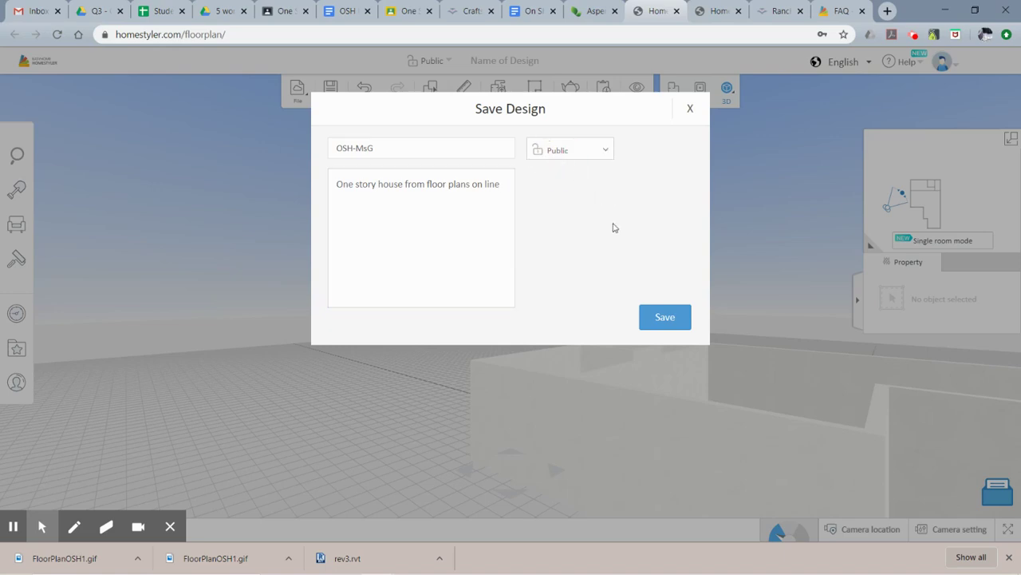
pyautogui.click(659, 317)
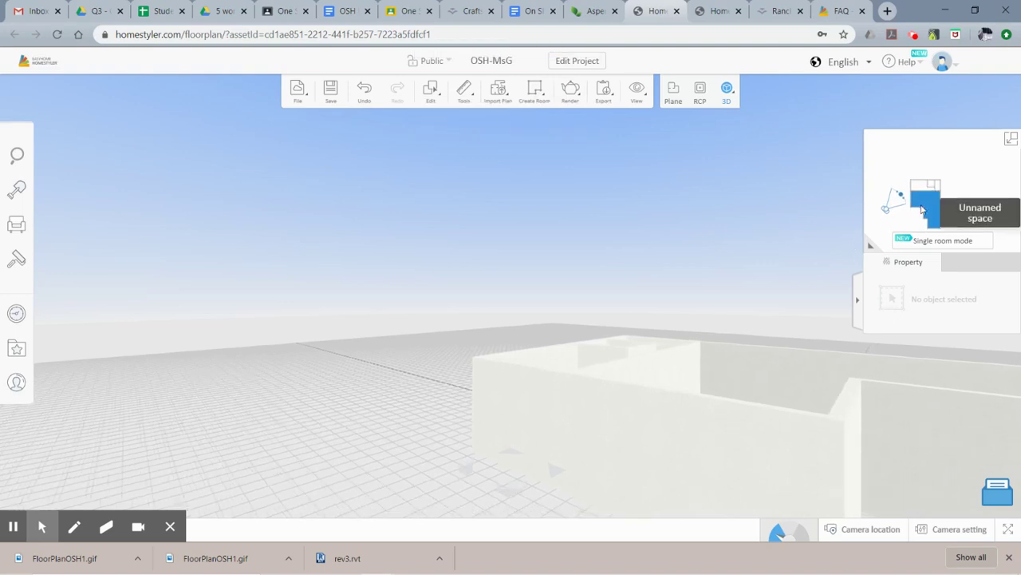
# In the floor plan view, draw the laundry and utility walls from the carport corner about 3' 5" up, across to the kitchen-side exterior wall.
pyautogui.click(1010, 141)
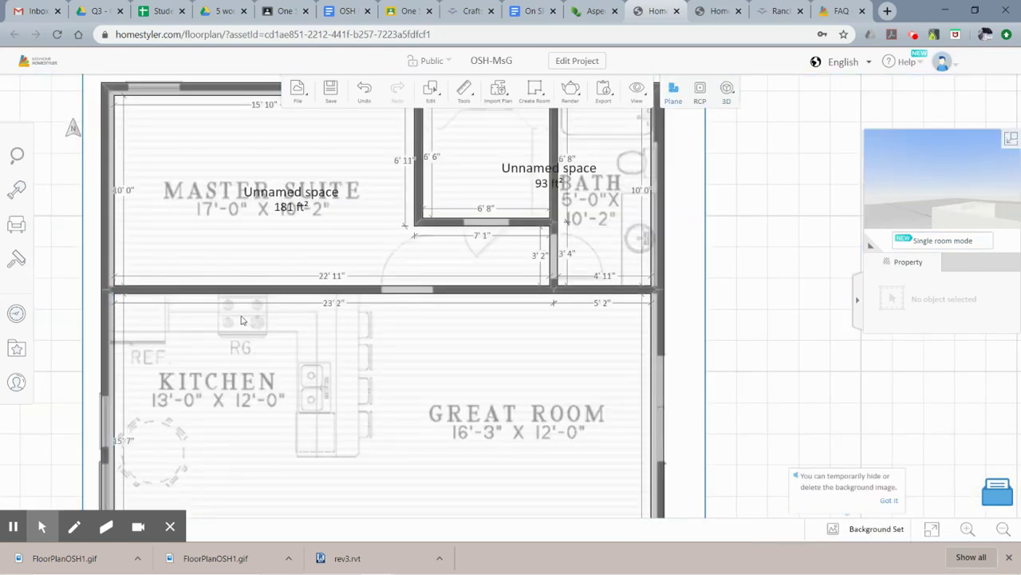
pyautogui.scroll(-2, 263, 343)
pyautogui.moveTo(307, 386); pyautogui.dragTo(405, 173)
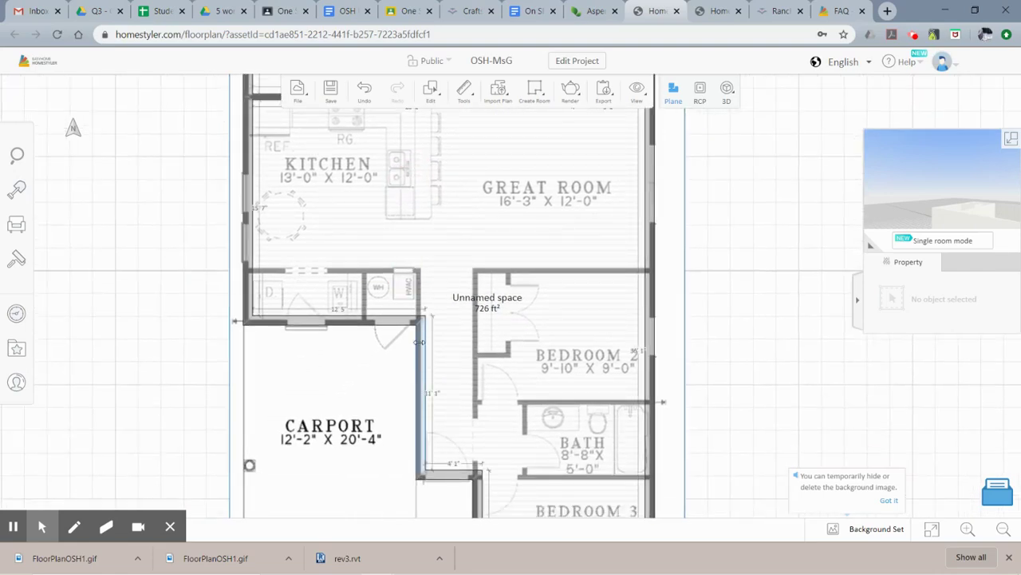
pyautogui.scroll(2, 420, 313)
pyautogui.click(533, 90)
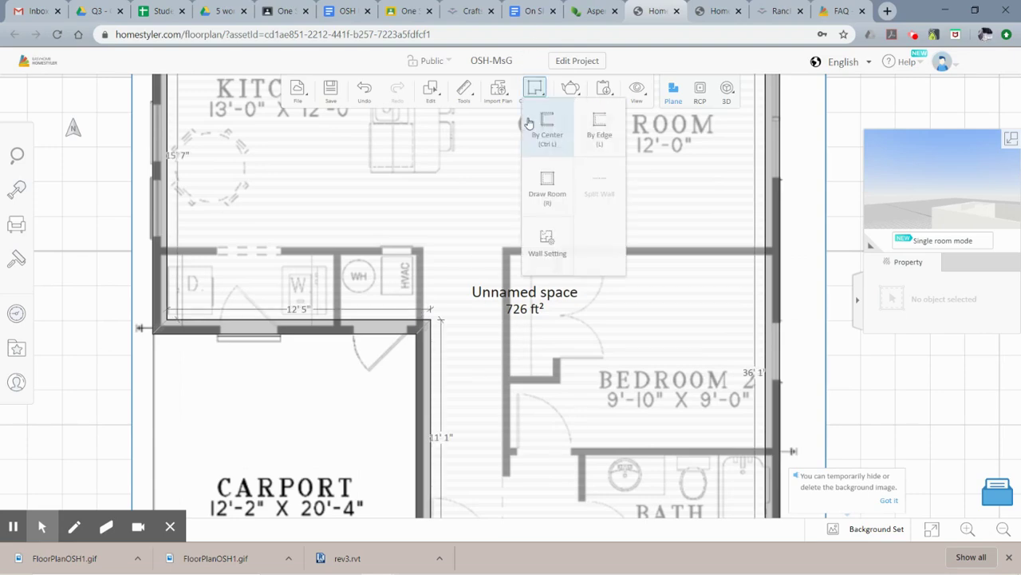
pyautogui.click(600, 122)
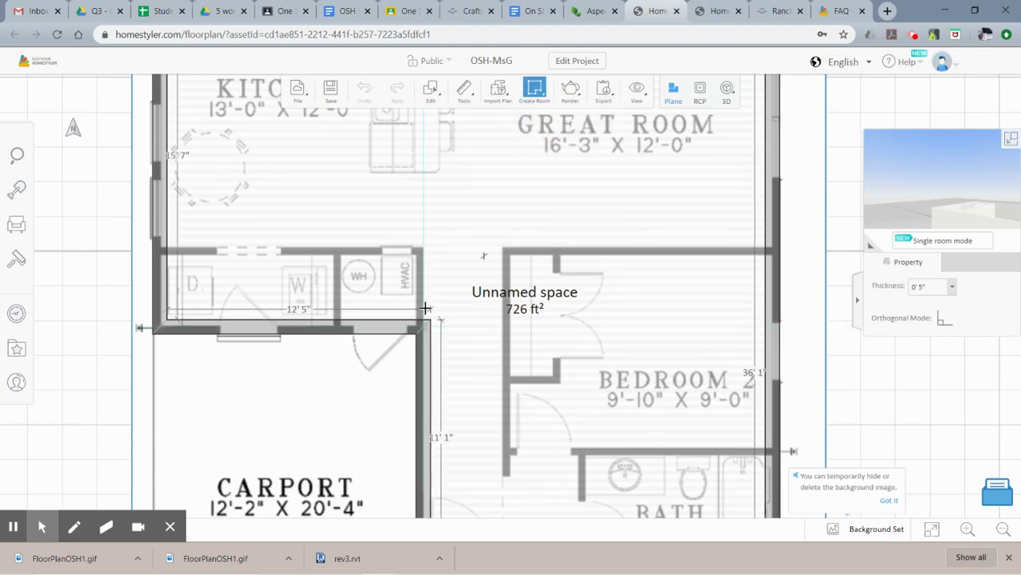
pyautogui.moveTo(535, 94)
pyautogui.click(546, 193)
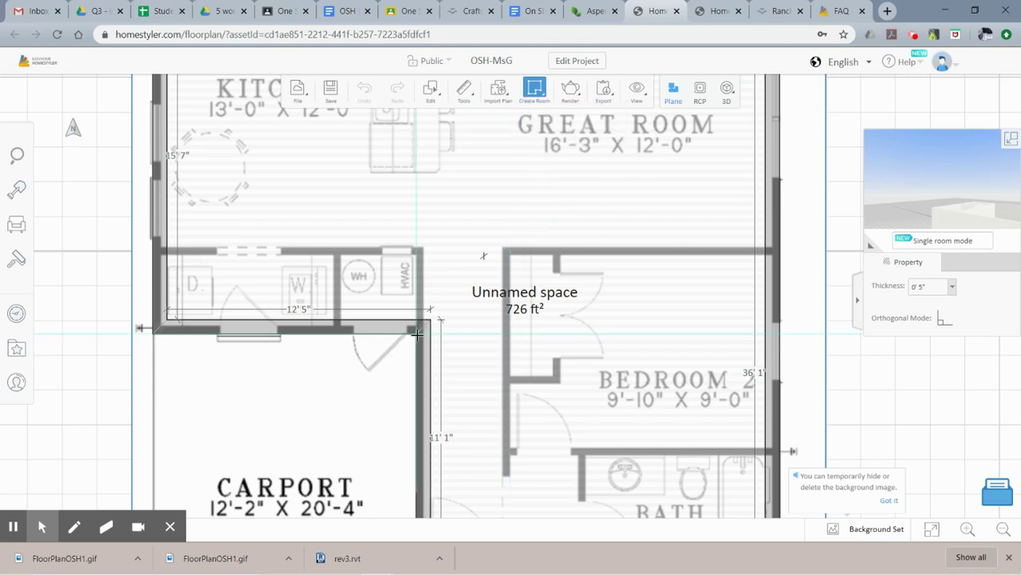
pyautogui.click(430, 319)
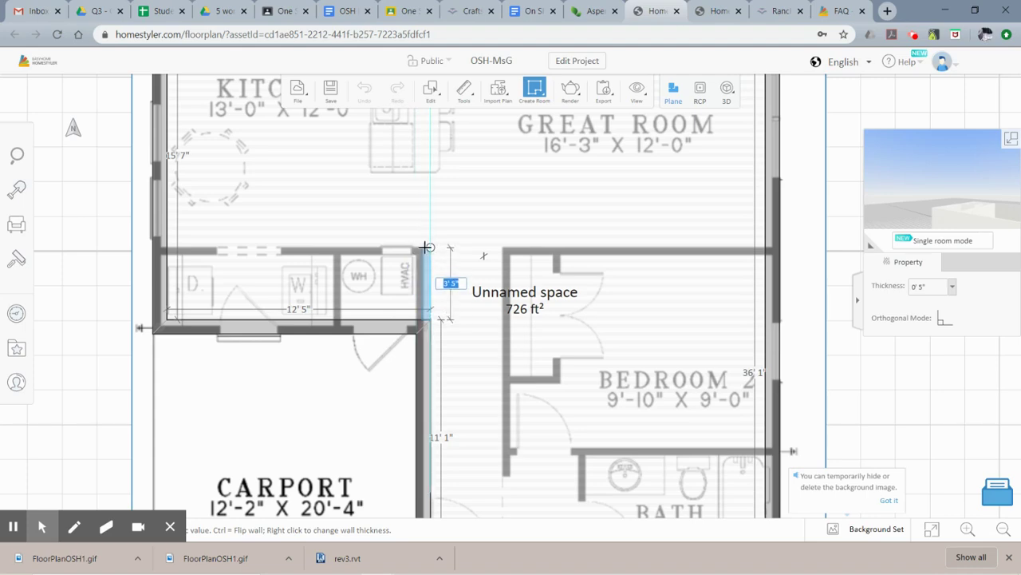
pyautogui.click(428, 249)
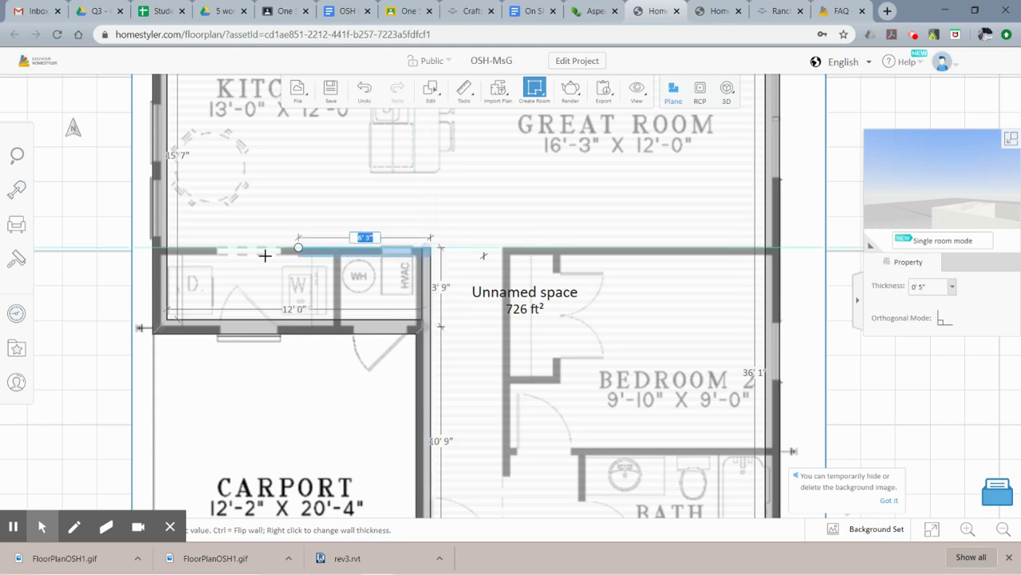
pyautogui.click(165, 248)
pyautogui.moveTo(556, 321); pyautogui.dragTo(547, 160)
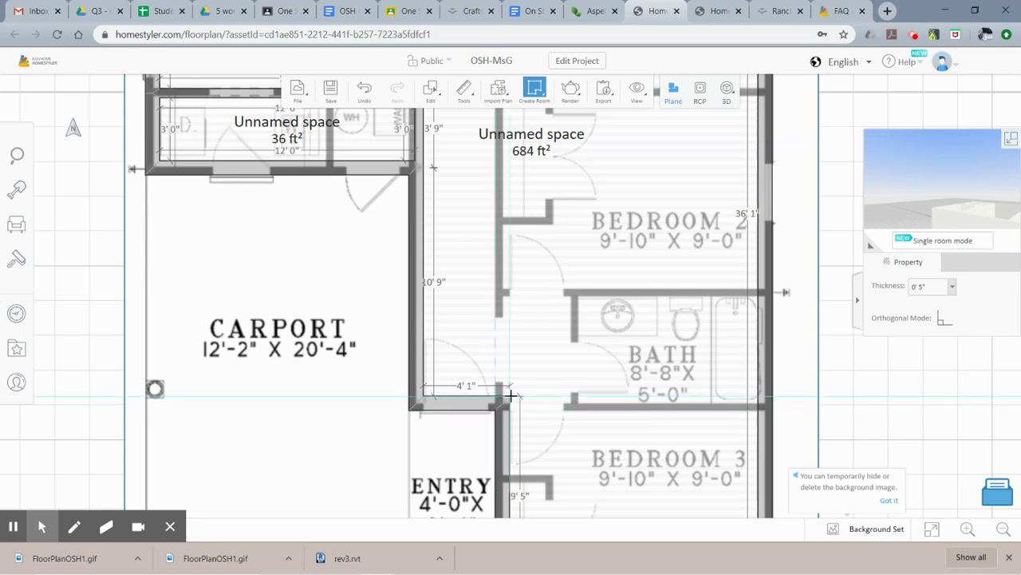
pyautogui.click(508, 392)
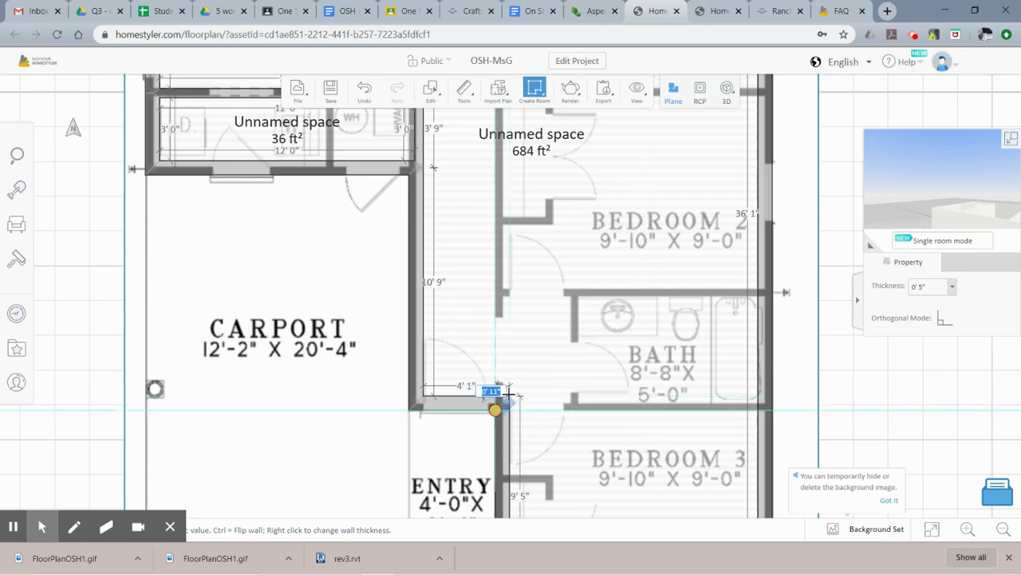
pyautogui.moveTo(534, 88)
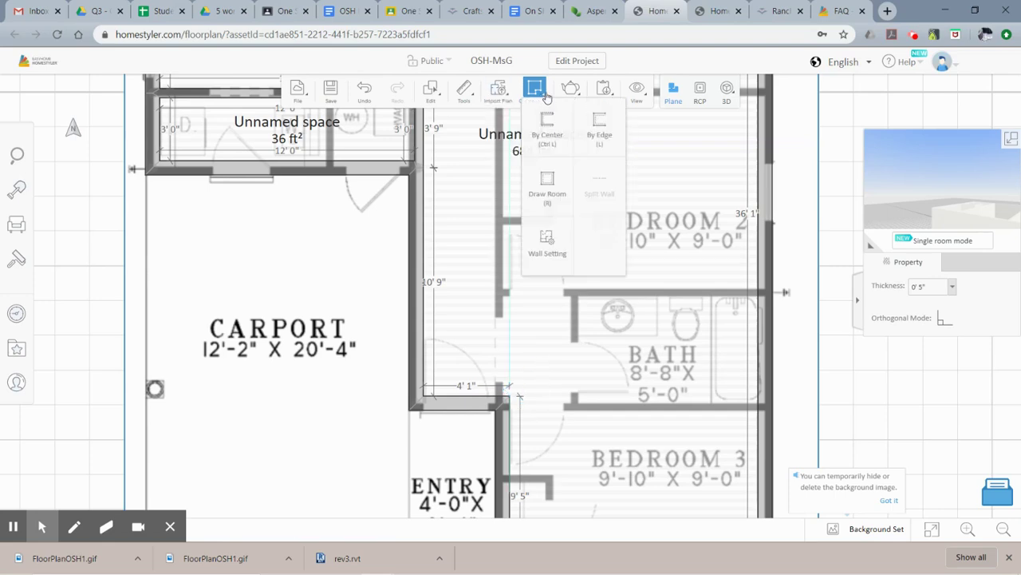
pyautogui.click(591, 137)
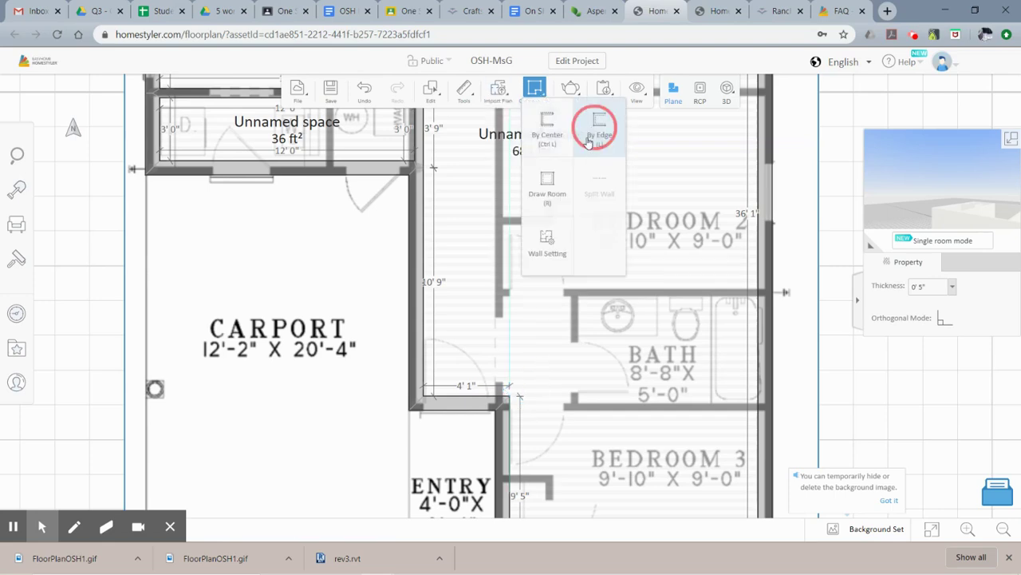
pyautogui.click(759, 401)
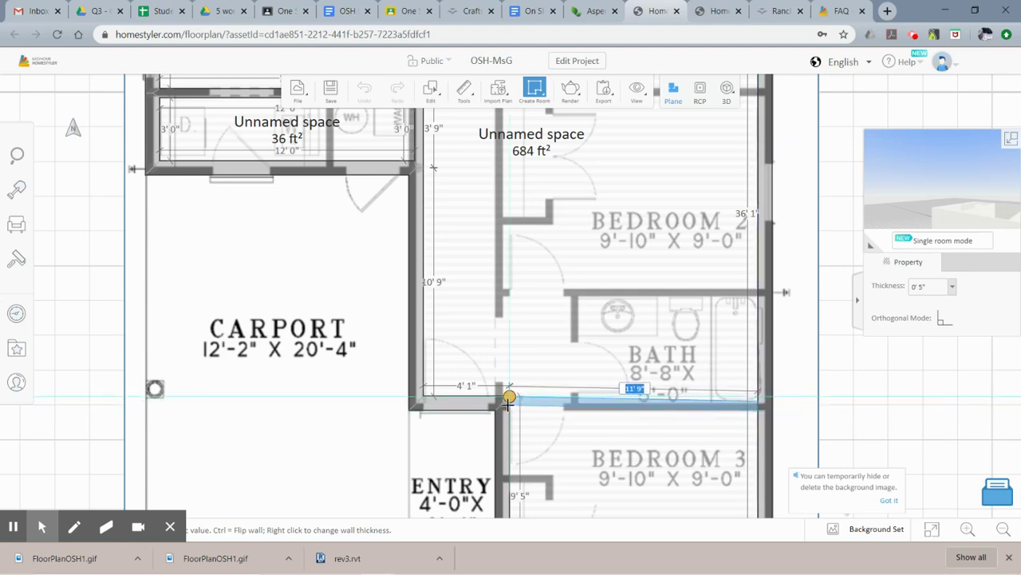
pyautogui.scroll(2, 508, 402)
pyautogui.press('Escape')
# Draw an edge-based wall about 11' 9" long from the entry's inner corner to the far exterior wall, between the bath and Bedroom 3.
pyautogui.moveTo(564, 87)
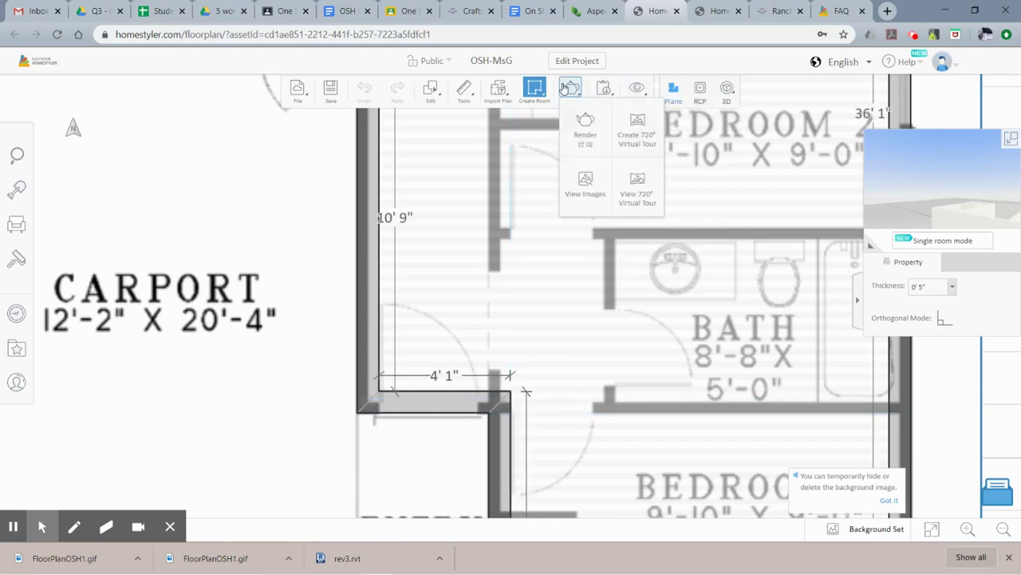
pyautogui.moveTo(543, 101)
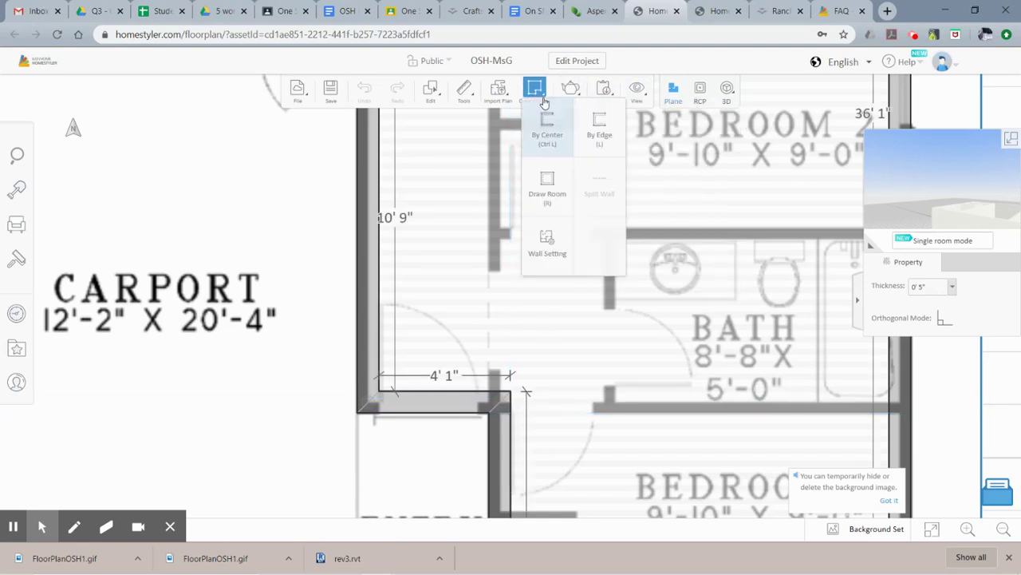
pyautogui.click(599, 122)
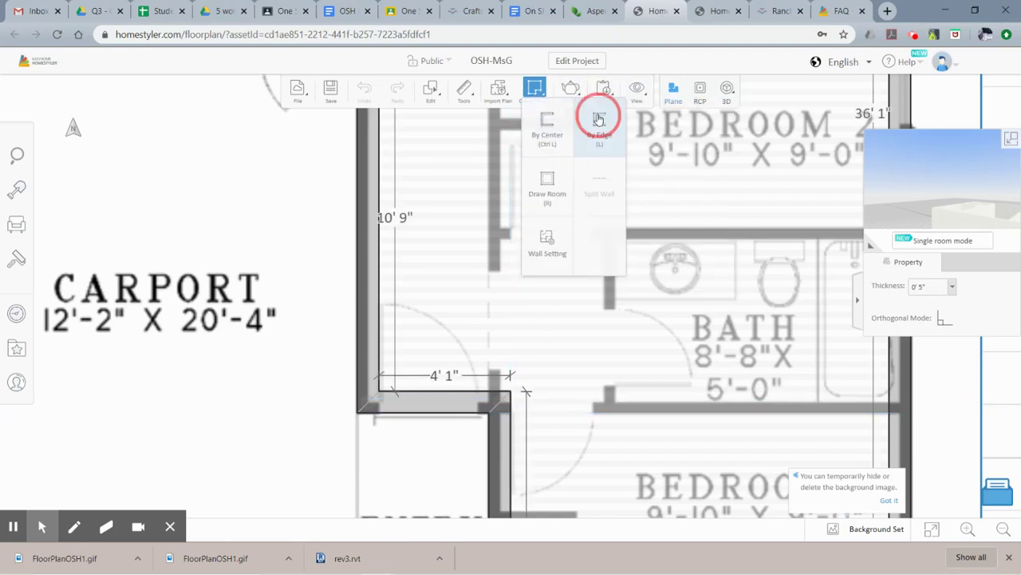
pyautogui.click(511, 391)
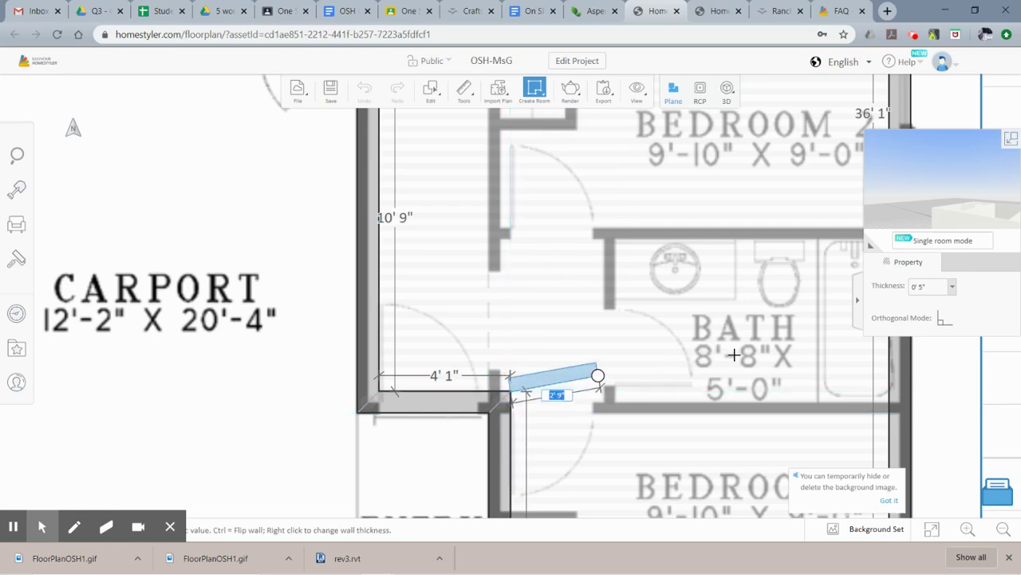
pyautogui.click(889, 393)
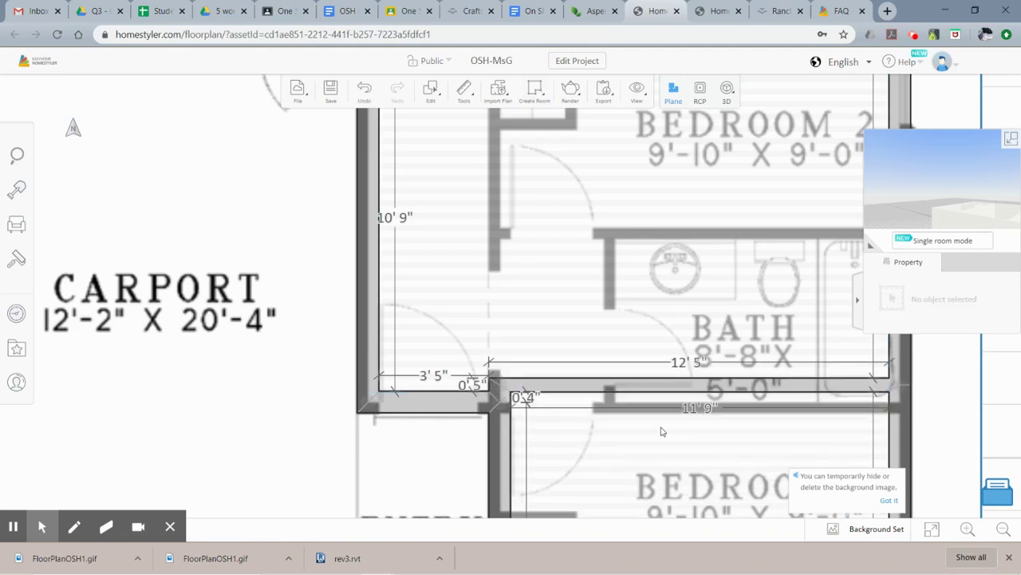
pyautogui.press('Escape')
# Move the new wall down toward Bedroom 3 to align it with the traced plan's bath partition.
pyautogui.scroll(2, 592, 368)
pyautogui.click(593, 394)
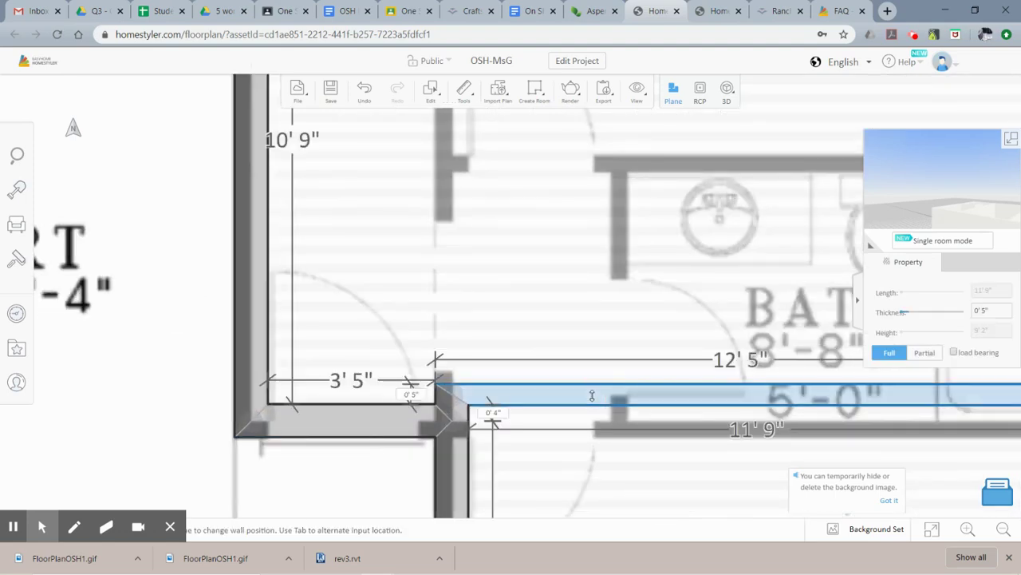
pyautogui.click(539, 416)
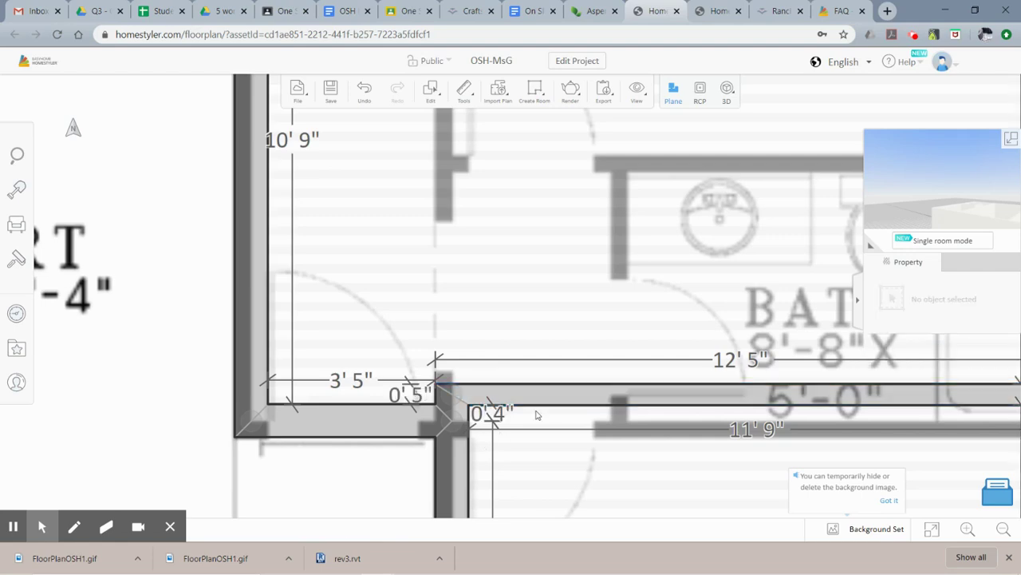
pyautogui.scroll(-2, 641, 374)
pyautogui.moveTo(638, 382); pyautogui.dragTo(602, 402)
pyautogui.scroll(2, 487, 434)
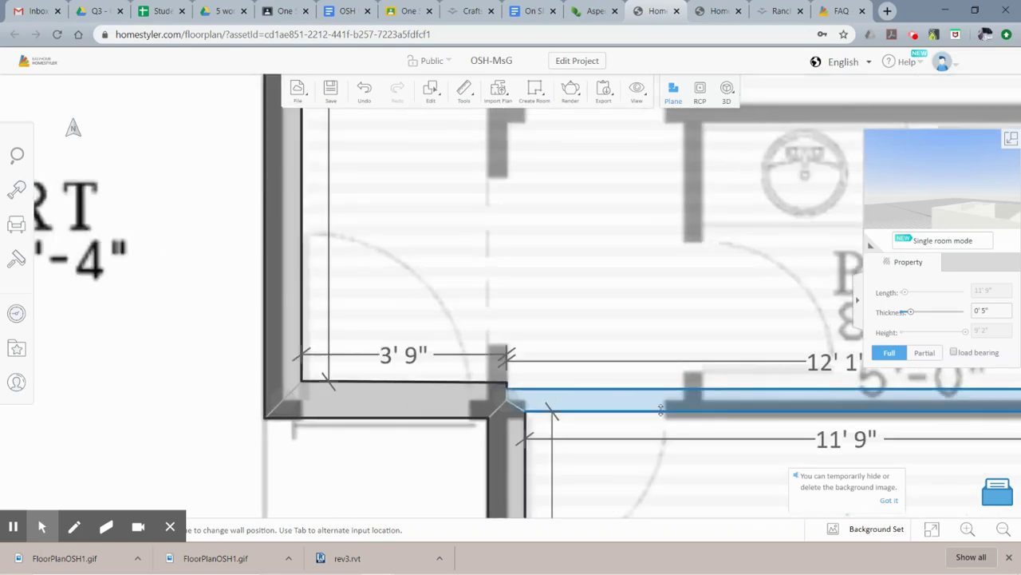
pyautogui.scroll(-2, 661, 408)
pyautogui.scroll(-1, 661, 404)
pyautogui.moveTo(661, 404); pyautogui.dragTo(679, 393)
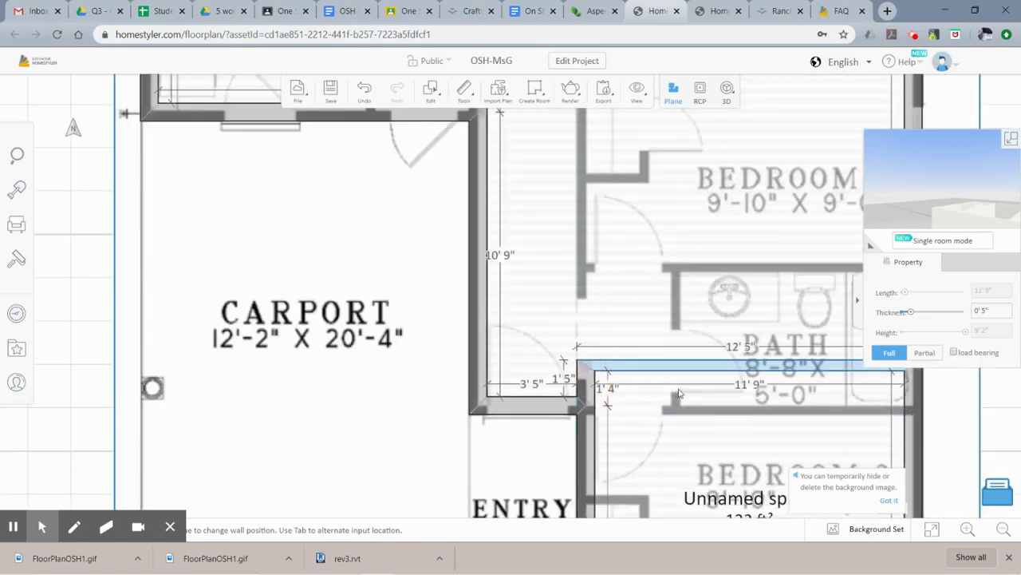
pyautogui.hotkey('ctrl', 'z')
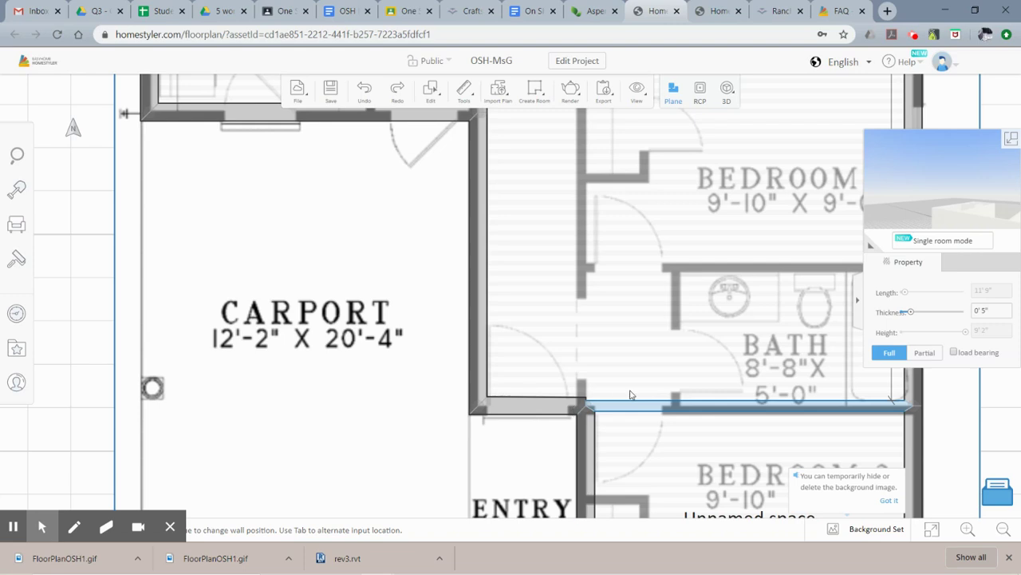
# Nudge the wall between the bath and Bedroom 3 slightly to fine-tune its alignment with the plan image.
pyautogui.scroll(1, 631, 394)
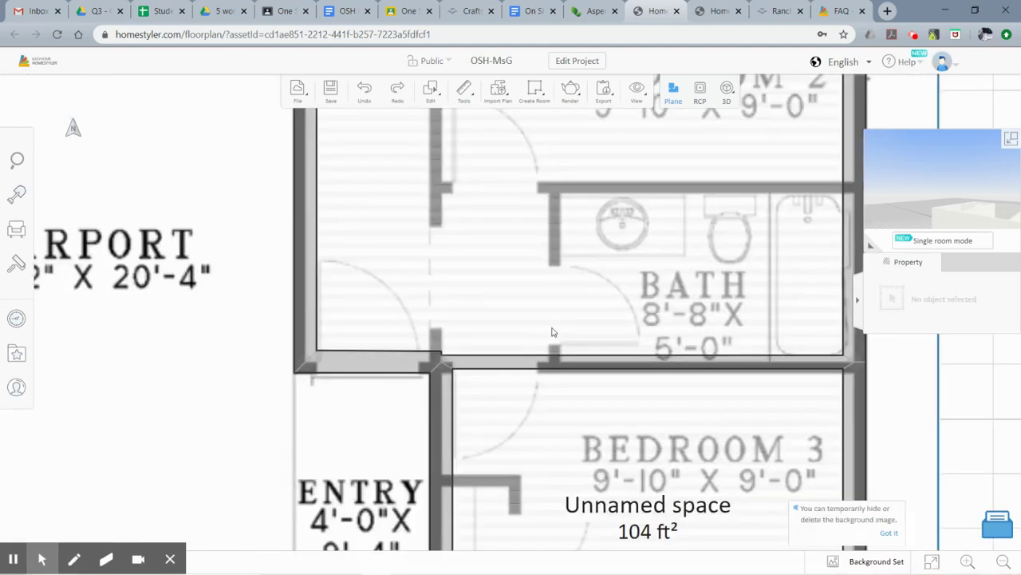
pyautogui.scroll(1, 533, 359)
pyautogui.moveTo(533, 359)
pyautogui.mouseDown()
pyautogui.moveTo(533, 339)
pyautogui.moveTo(533, 355)
pyautogui.mouseUp()
pyautogui.scroll(-1, 519, 375)
pyautogui.scroll(-2, 484, 290)
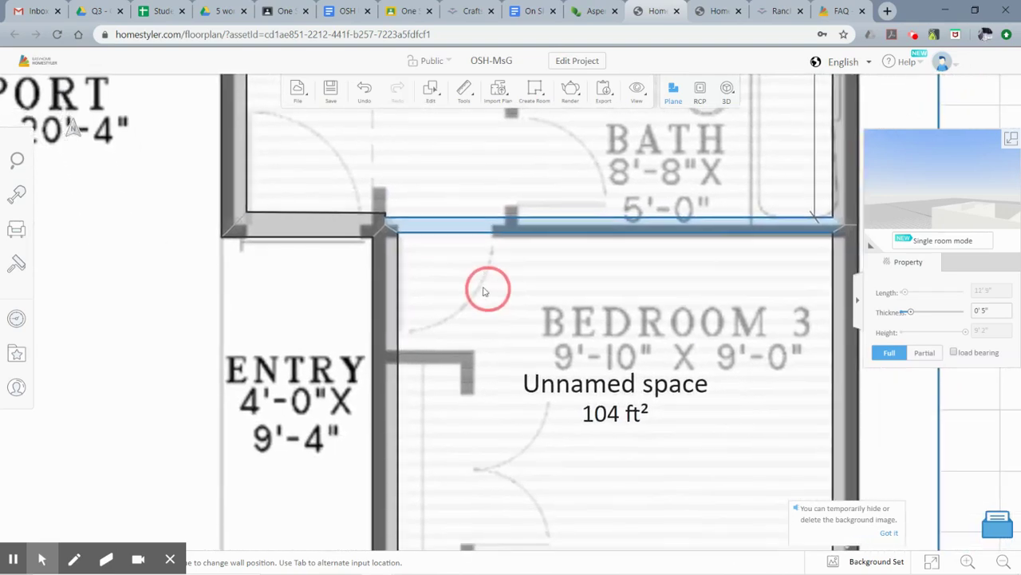
# Shift the wall between the bath and Bedroom 3 by setting Bedroom 3's entry-side dimension to 8' 11".
pyautogui.click(491, 233)
pyautogui.moveTo(491, 233); pyautogui.dragTo(509, 234)
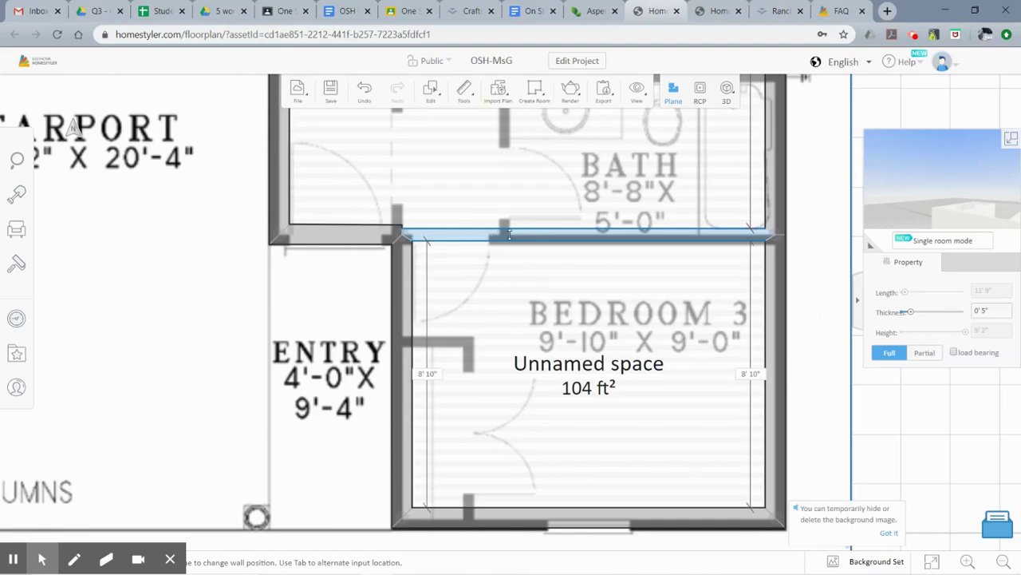
pyautogui.click(426, 373)
pyautogui.press('BackSpace')
pyautogui.press('Return')
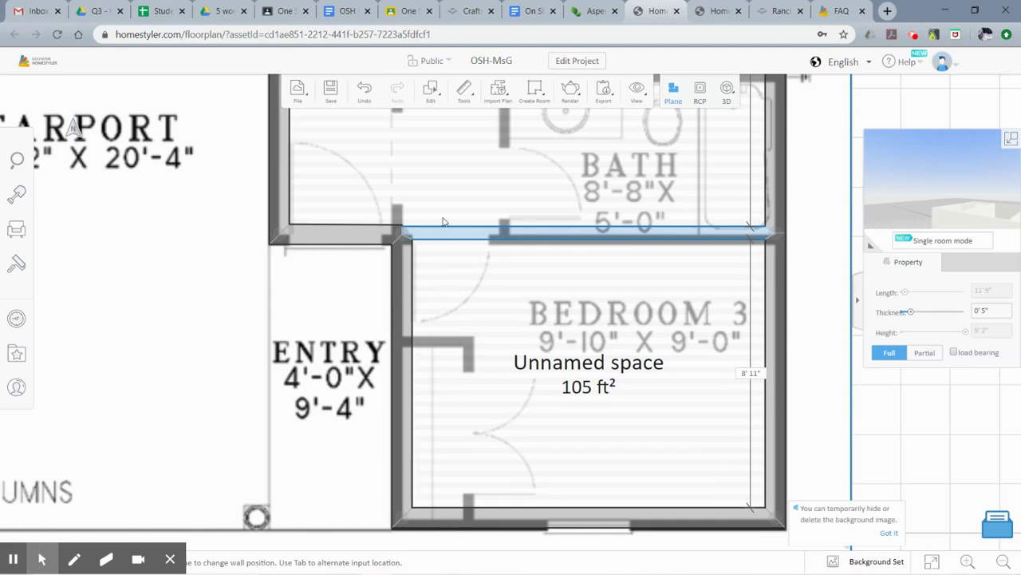
# Set Bedroom 3's depth to 9' 0" by editing the dimension of its wall with the bath.
pyautogui.click(424, 322)
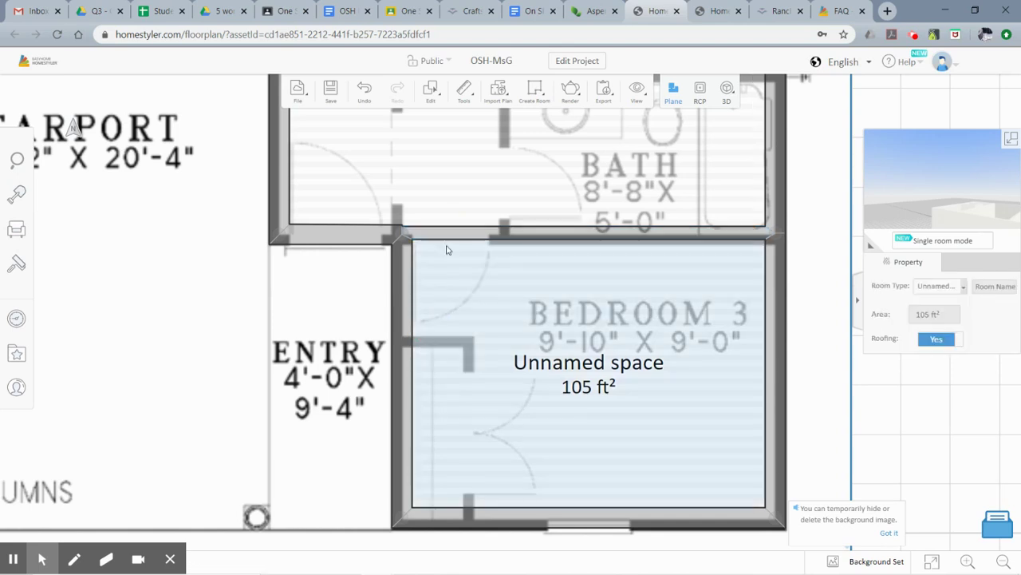
pyautogui.click(445, 233)
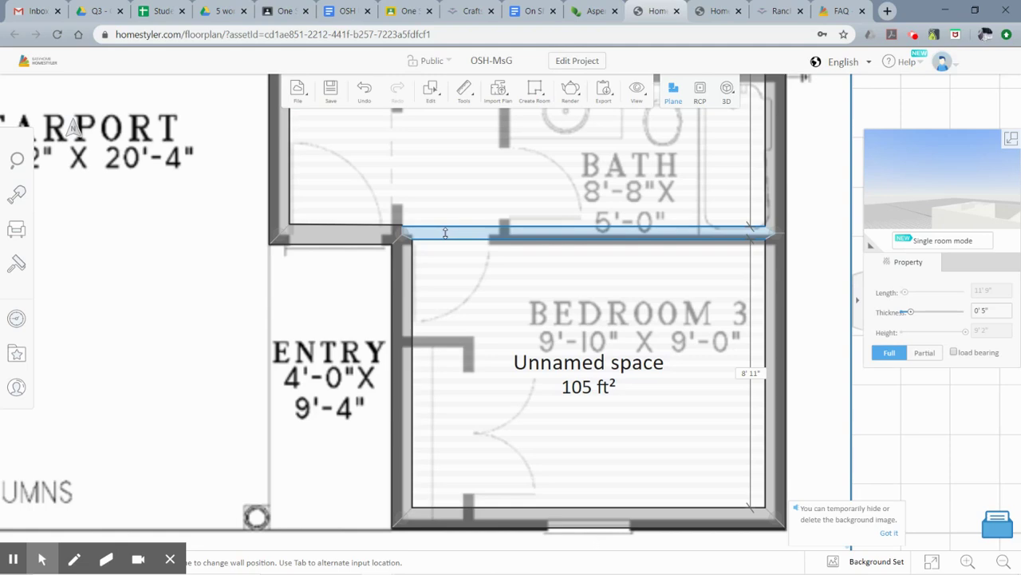
pyautogui.click(744, 372)
pyautogui.write('9')
pyautogui.press('Return')
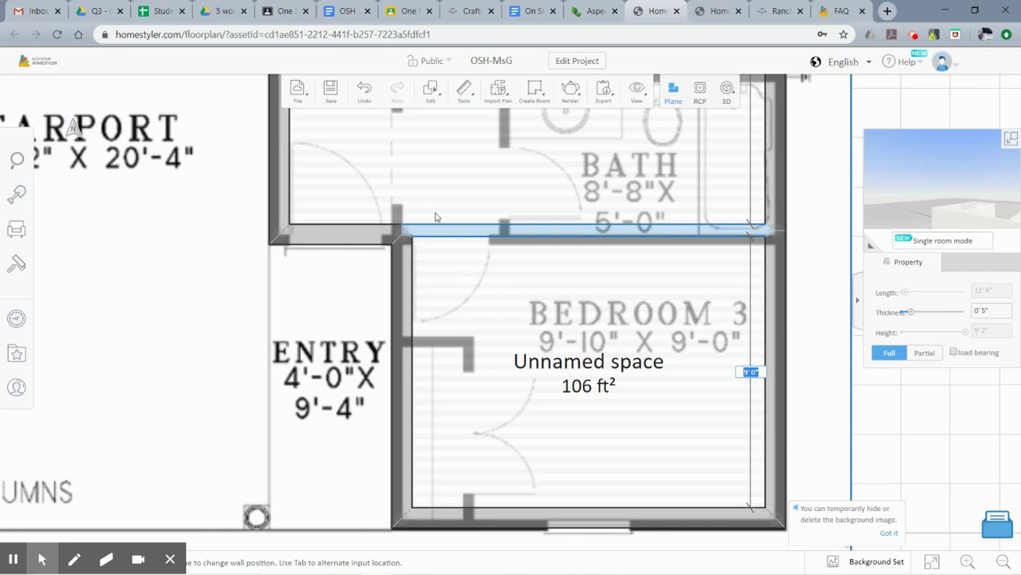
# Draw interior walls by edge along the great room side of Bedroom 2 and down the hallway side to the Bedroom 3 wall.
pyautogui.moveTo(400, 199); pyautogui.dragTo(399, 433)
pyautogui.scroll(-3, 399, 433)
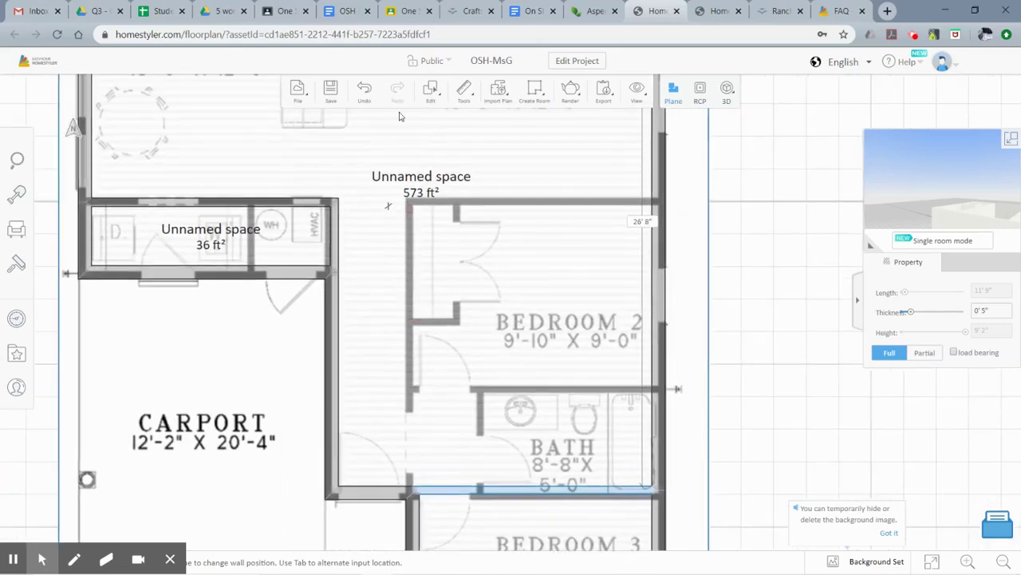
pyautogui.moveTo(535, 90)
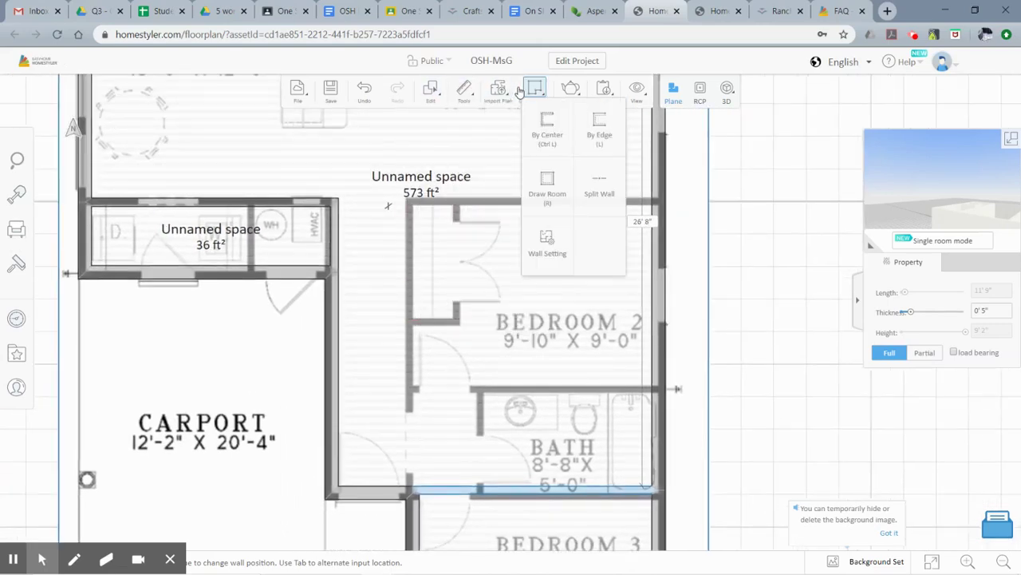
pyautogui.click(611, 142)
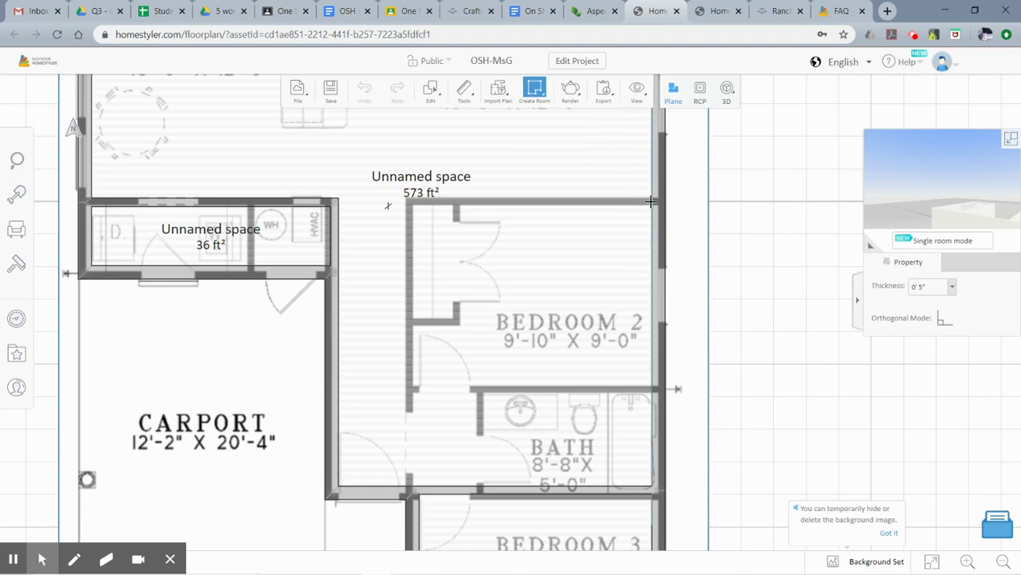
pyautogui.click(652, 201)
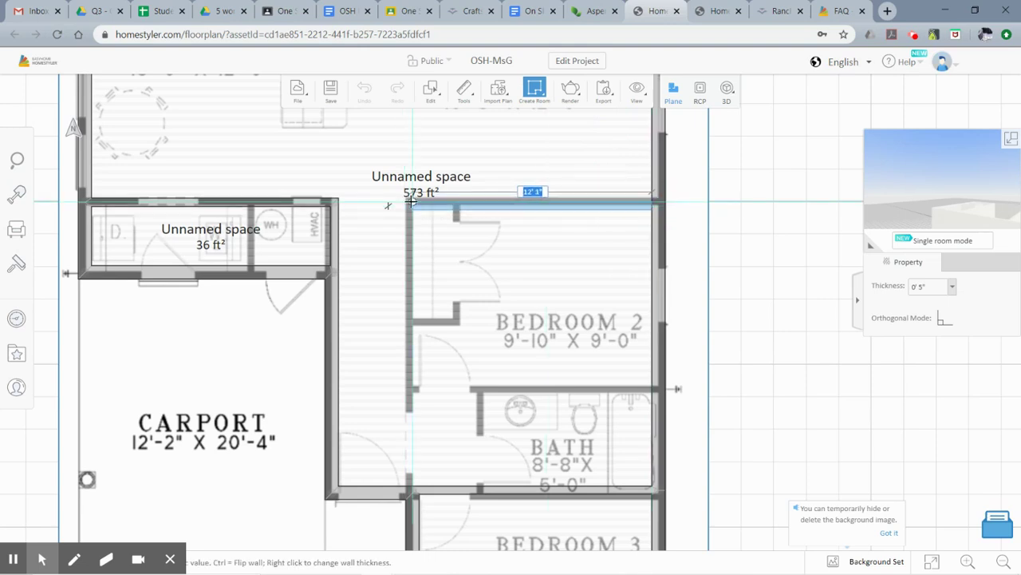
pyautogui.click(409, 202)
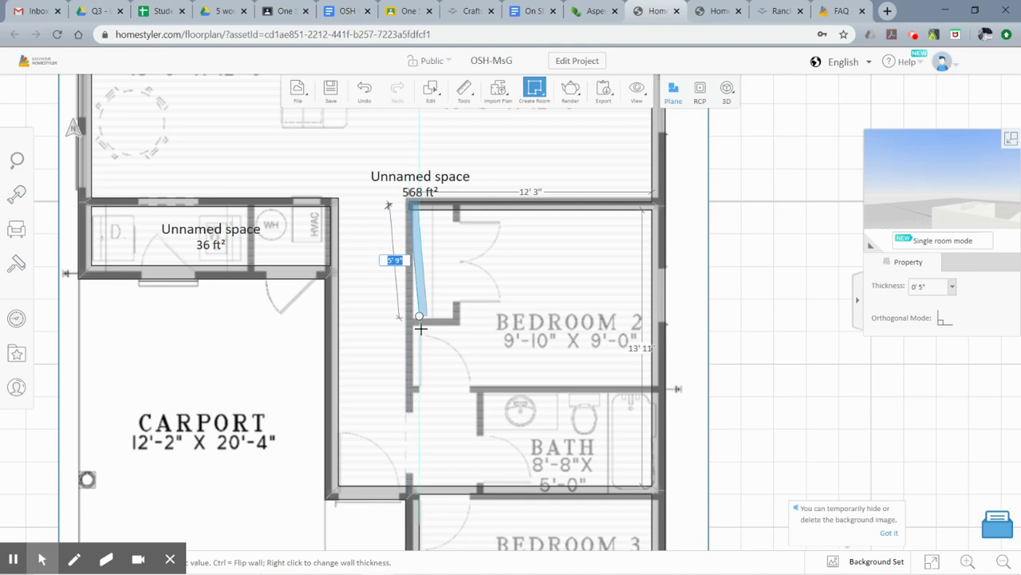
pyautogui.click(406, 485)
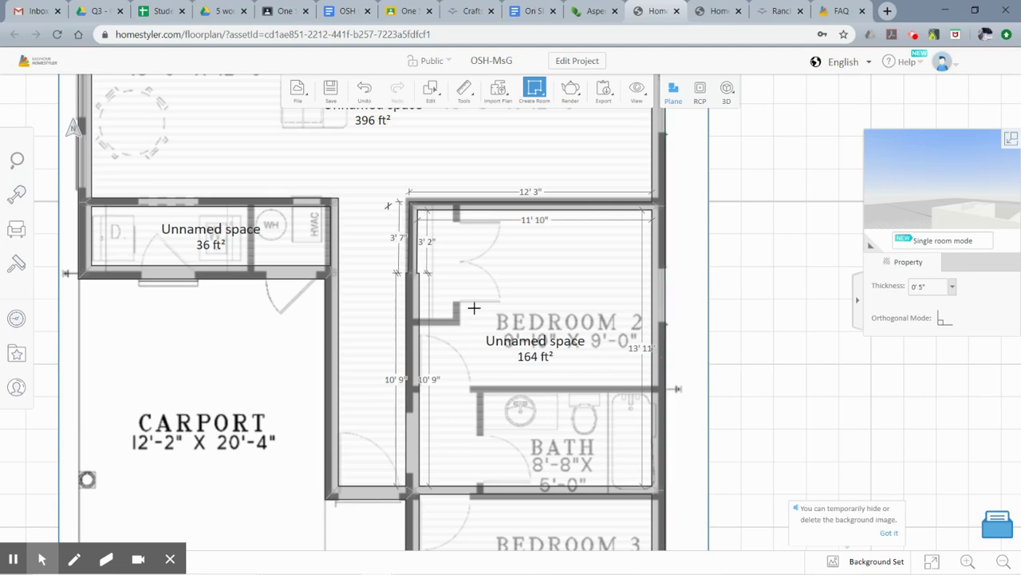
pyautogui.scroll(2, 392, 280)
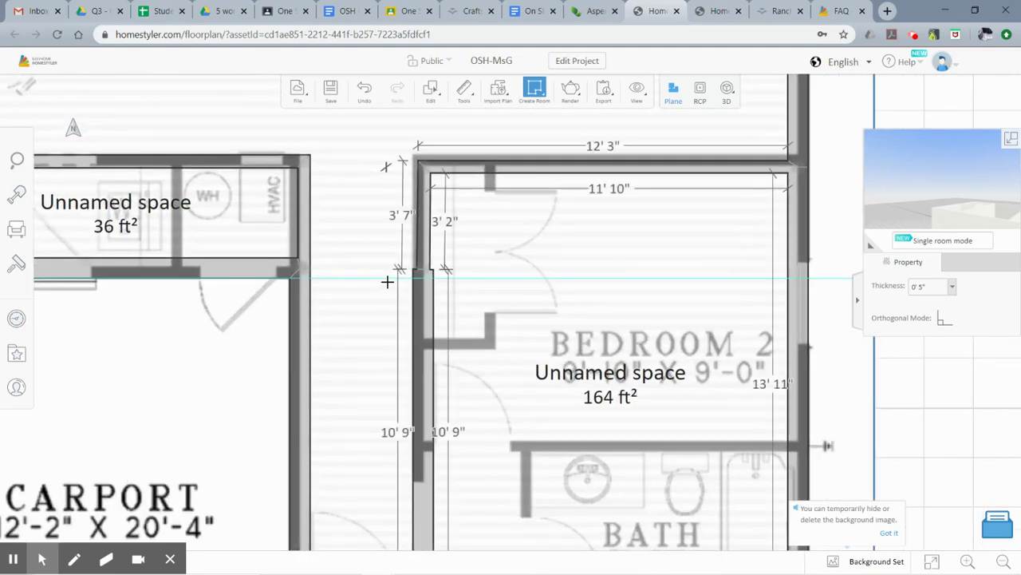
pyautogui.scroll(-2, 390, 371)
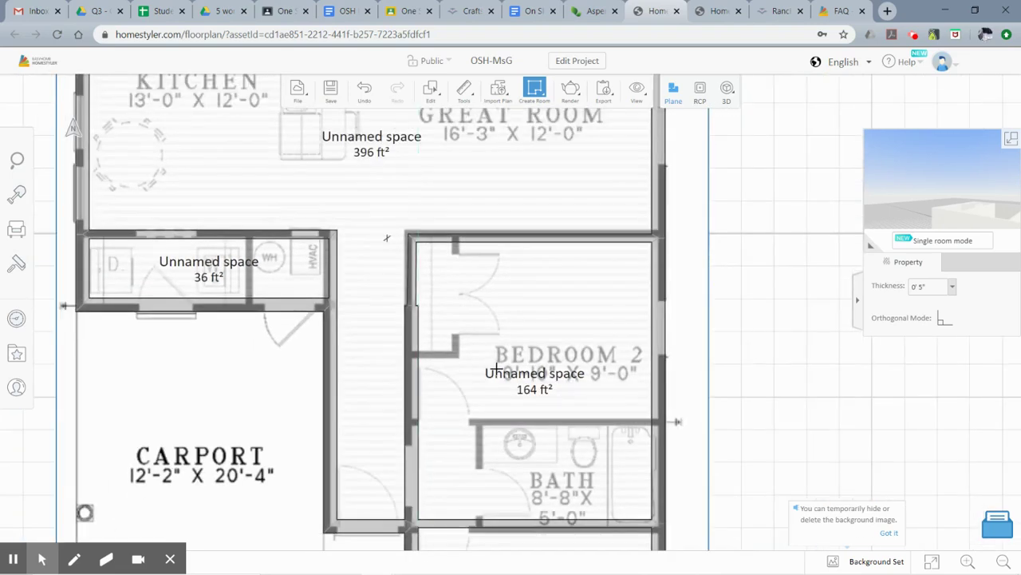
pyautogui.moveTo(496, 367); pyautogui.dragTo(490, 268)
pyautogui.press('Escape')
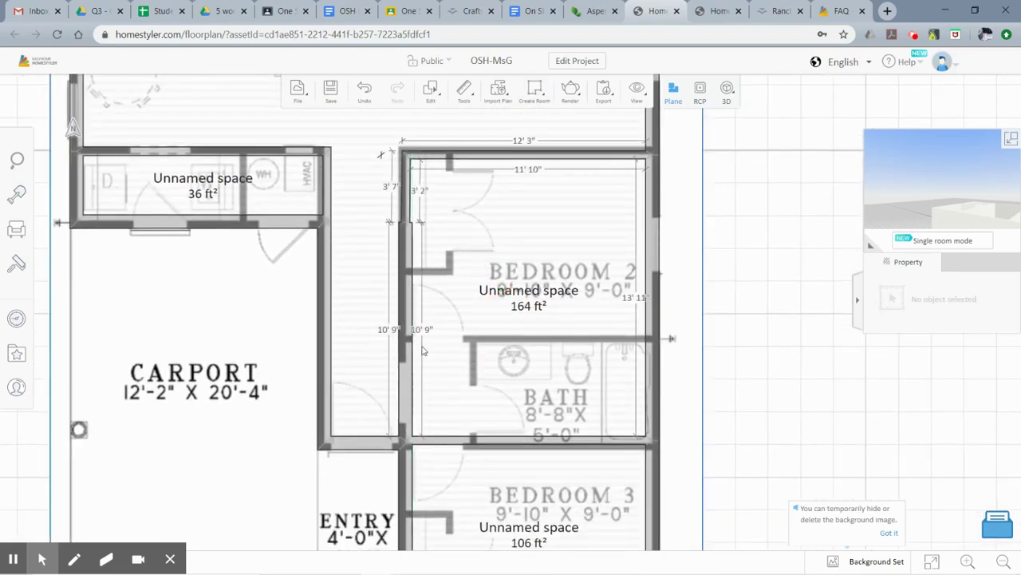
# Set the thickness of the hallway wall segment beside Bedroom 2 and the bath to 0' 5" and save the design.
pyautogui.click(405, 306)
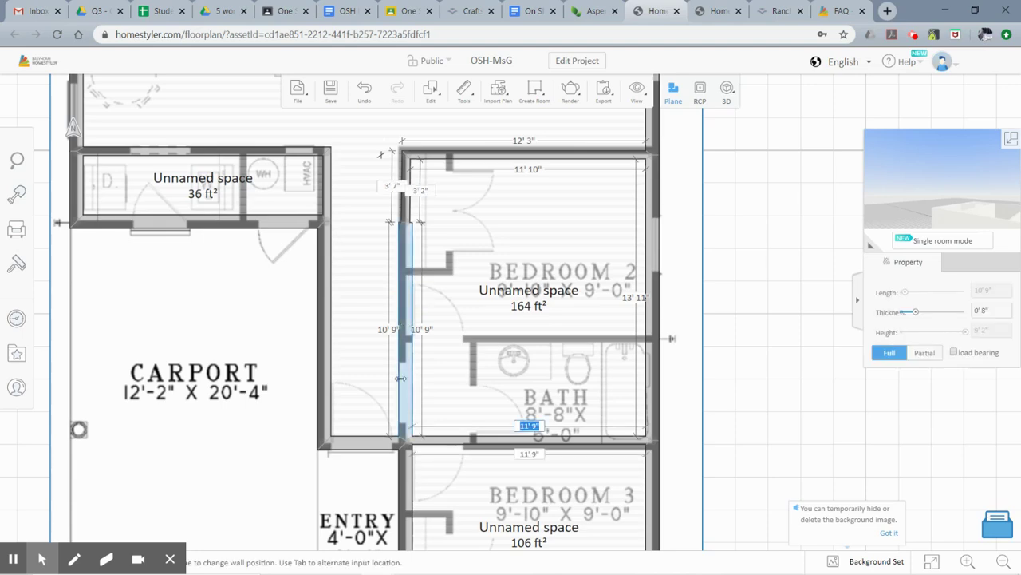
pyautogui.click(993, 311)
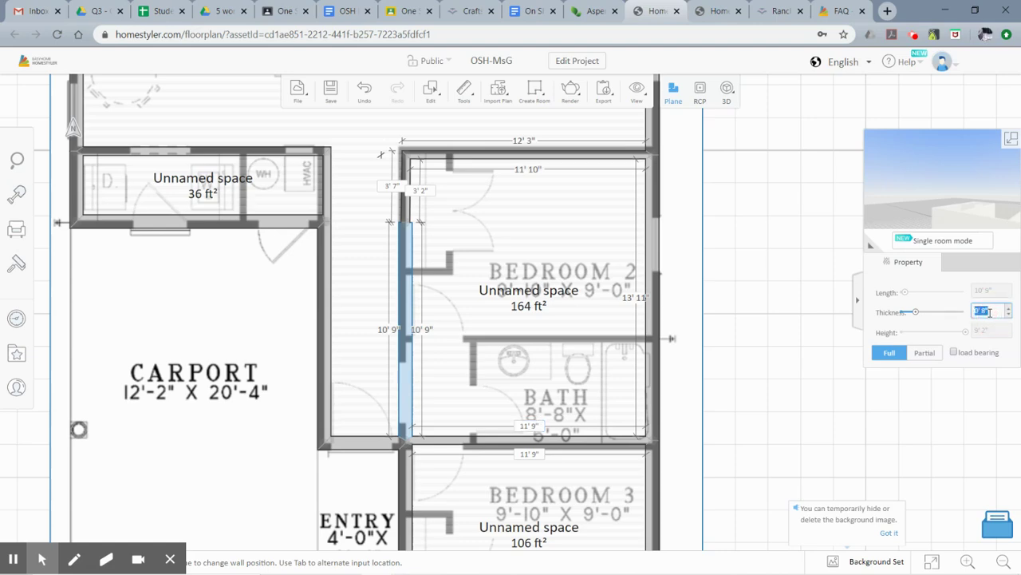
pyautogui.write('5')
pyautogui.press('Return')
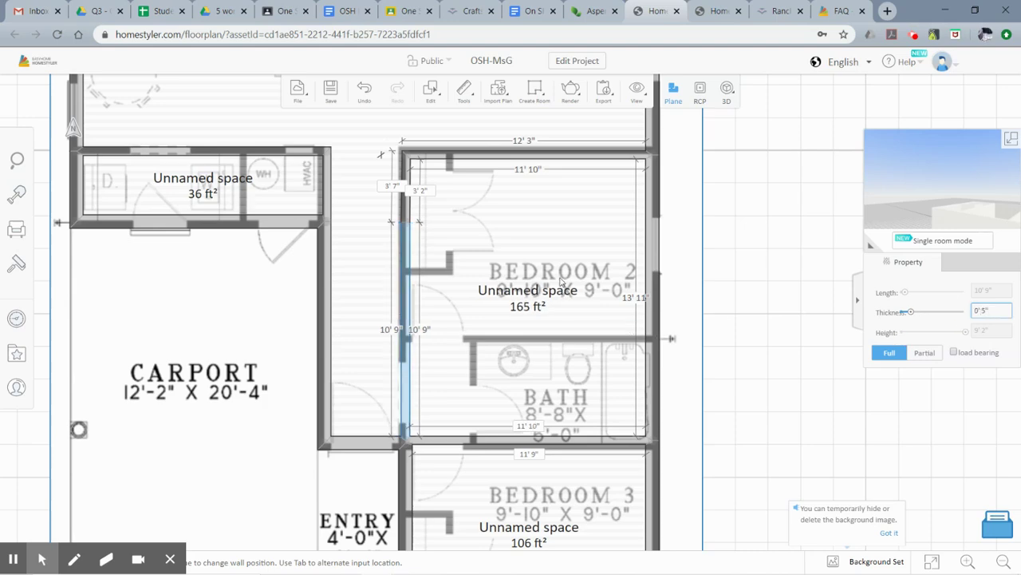
pyautogui.click(405, 191)
pyautogui.click(375, 325)
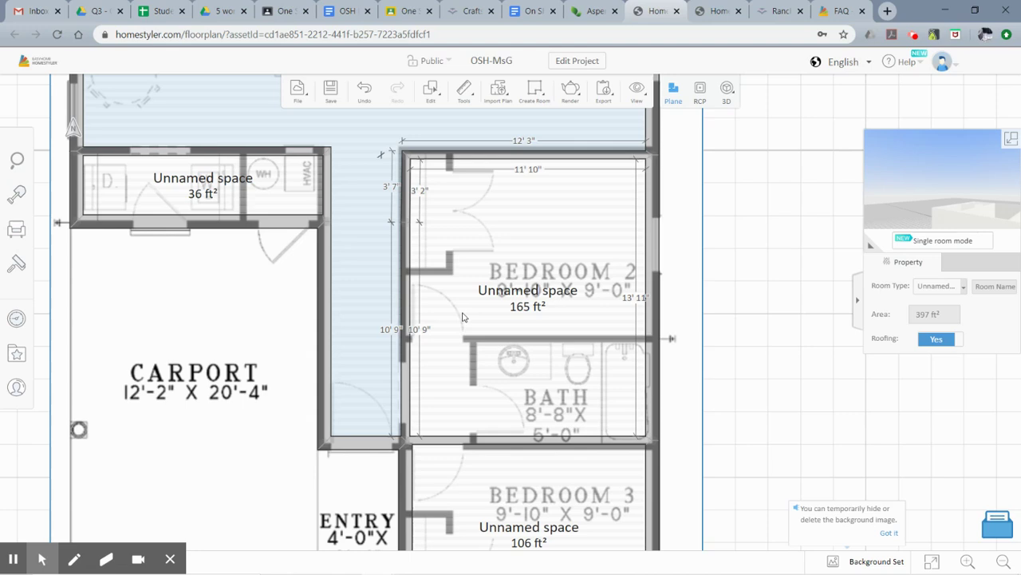
pyautogui.click(330, 90)
# Hide the underlay plan image and check the traced walls of the whole house on their own.
pyautogui.scroll(-1, 604, 384)
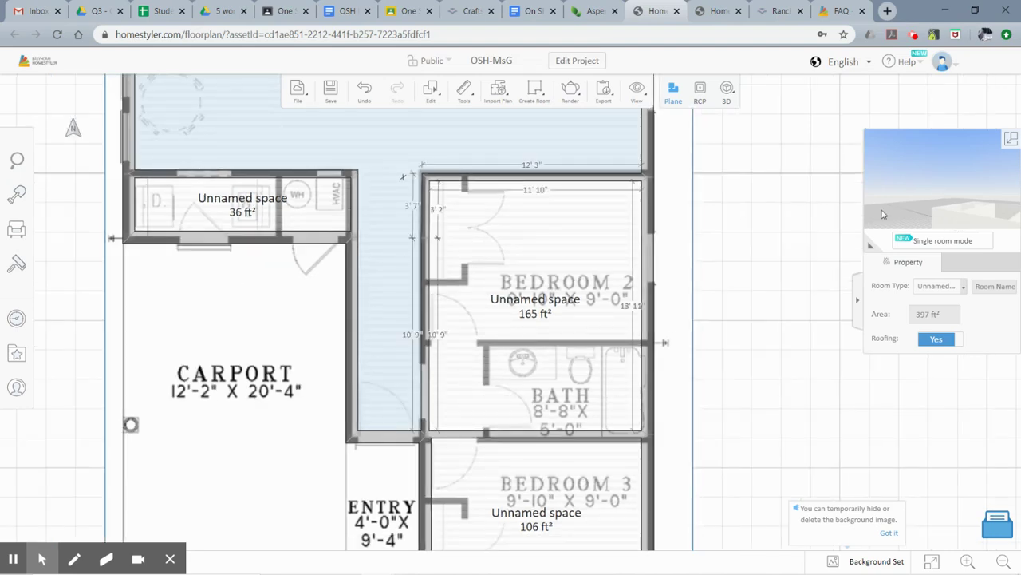
pyautogui.scroll(-4, 729, 183)
pyautogui.moveTo(729, 183); pyautogui.dragTo(695, 346)
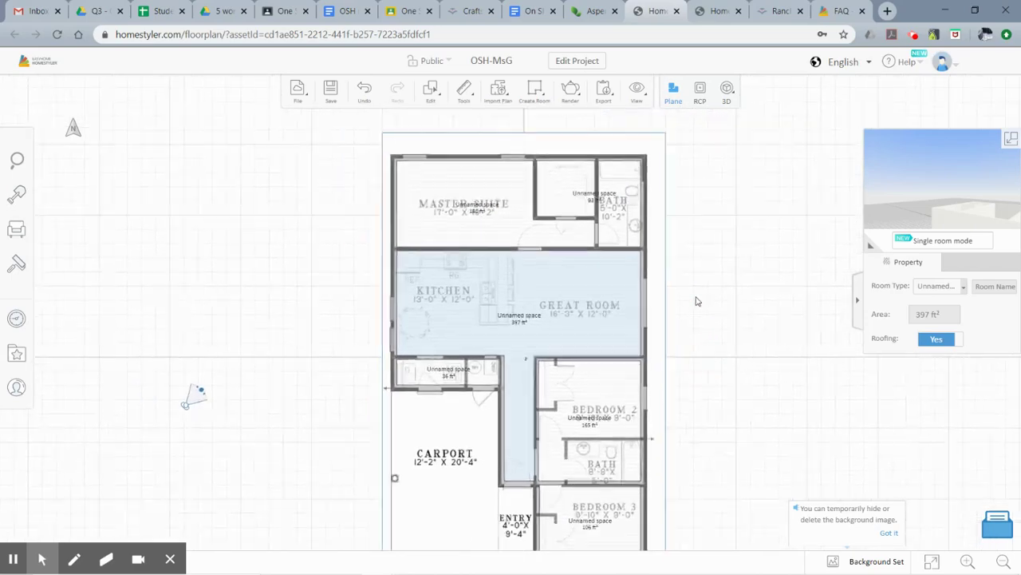
pyautogui.scroll(-1, 695, 300)
pyautogui.click(702, 250)
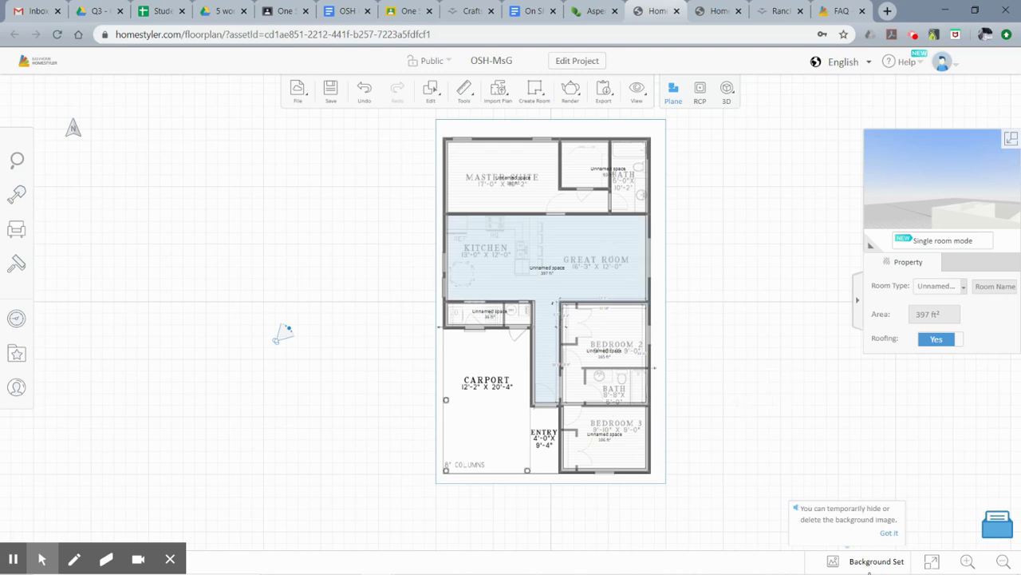
pyautogui.click(878, 564)
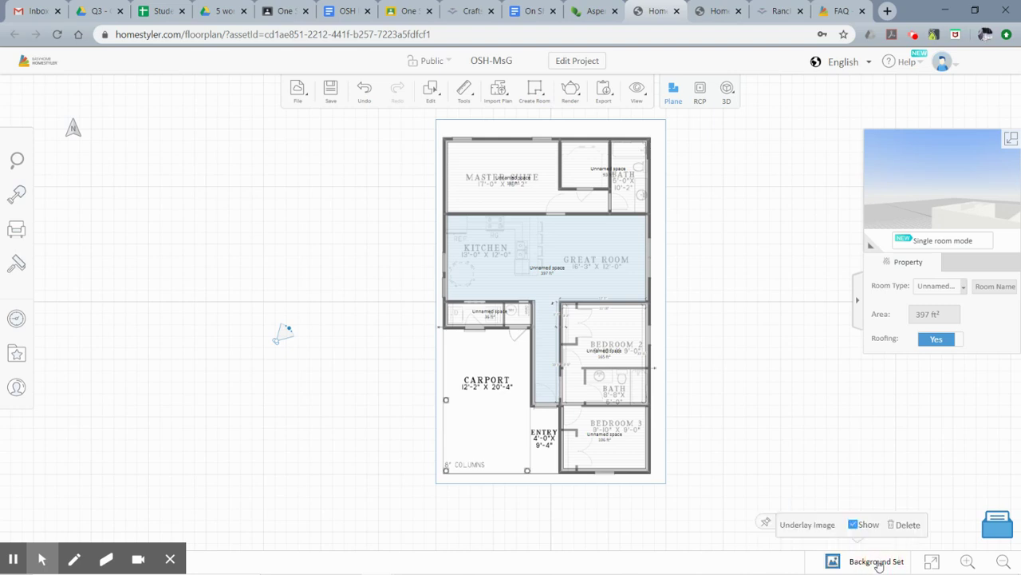
pyautogui.click(853, 527)
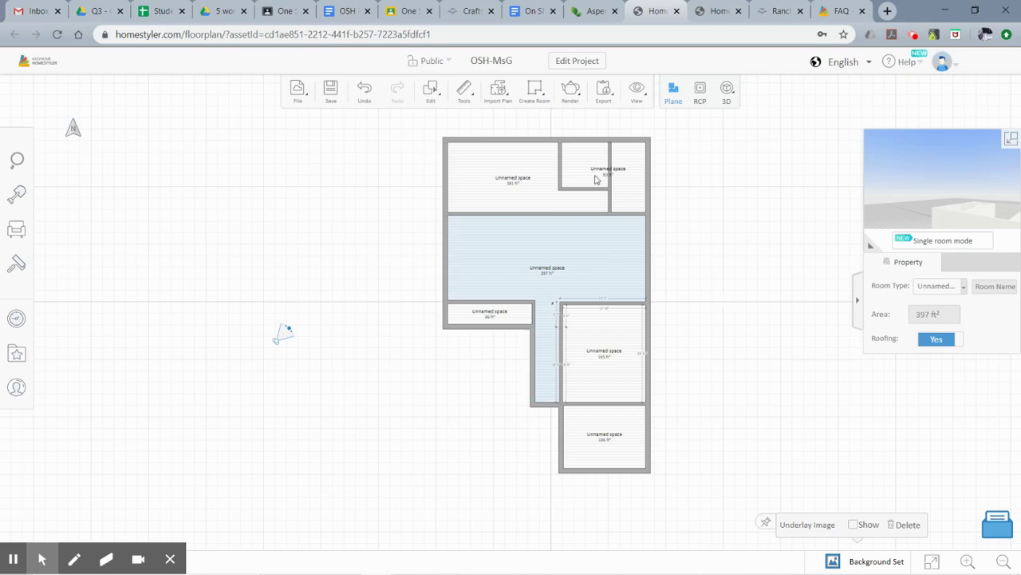
pyautogui.scroll(3, 594, 180)
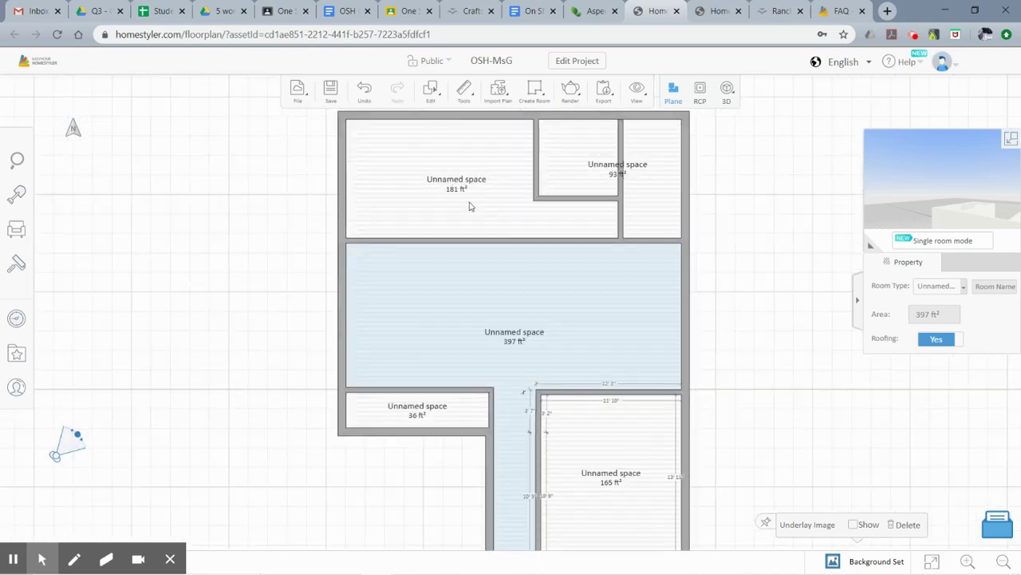
pyautogui.scroll(-2, 547, 272)
# Look through the room types for the master suite without choosing one, and show the underlay plan image again.
pyautogui.click(477, 212)
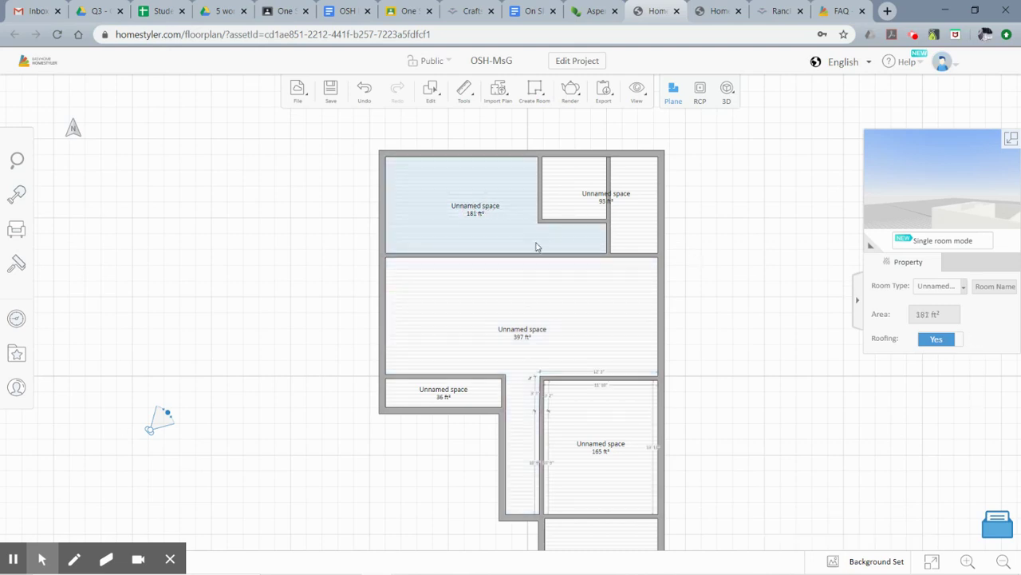
pyautogui.click(962, 287)
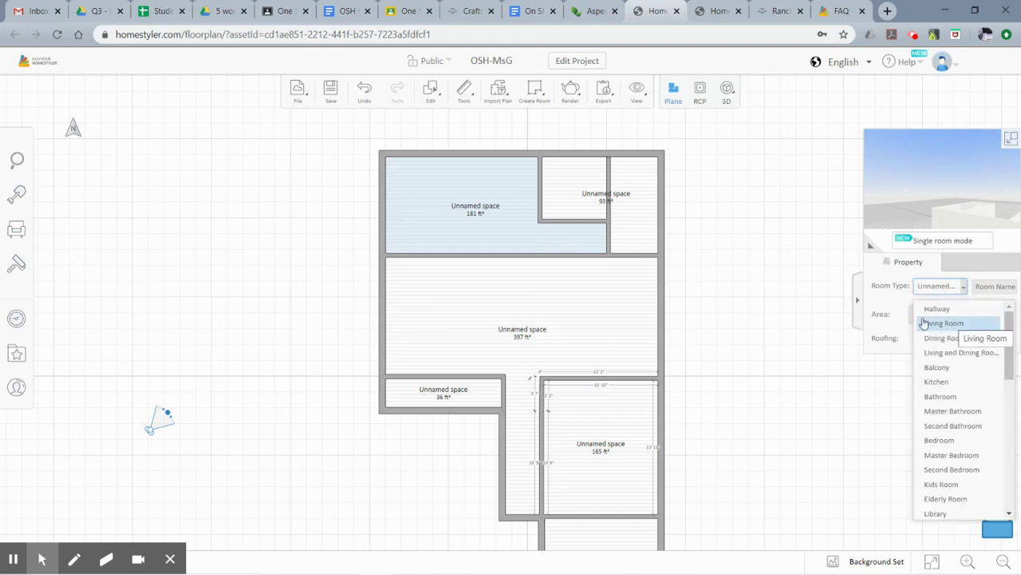
pyautogui.click(850, 362)
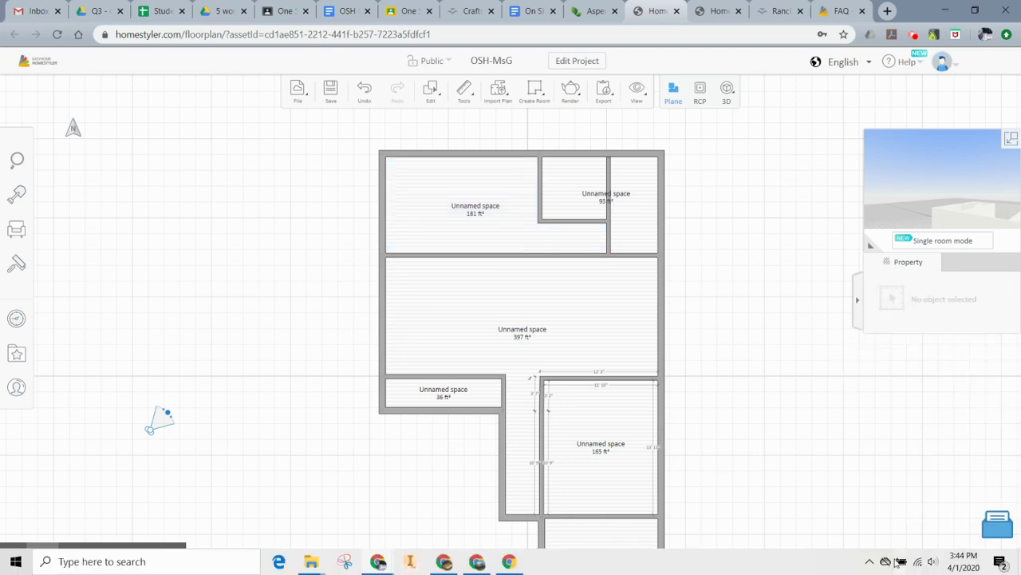
pyautogui.moveTo(876, 562)
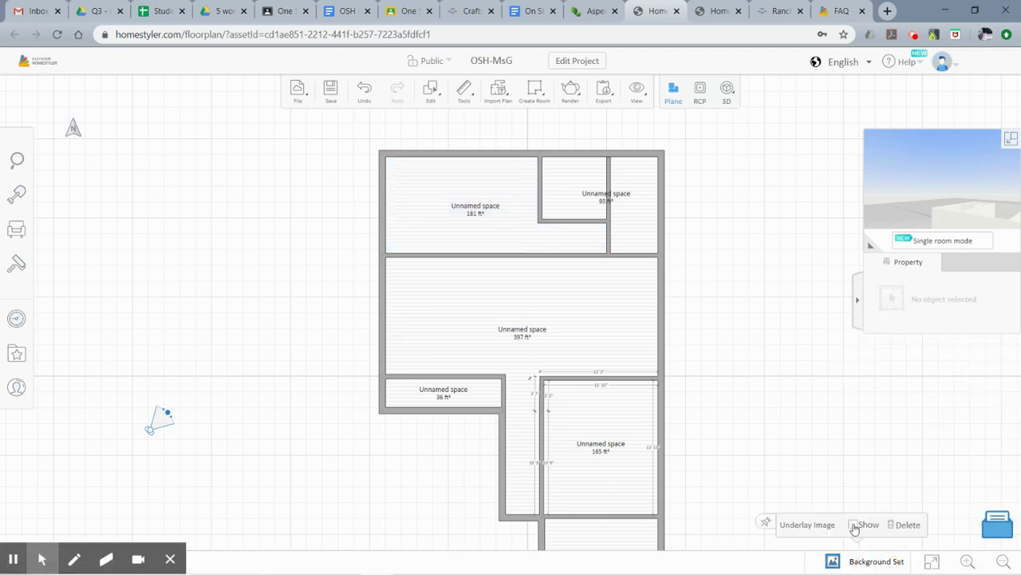
pyautogui.click(853, 524)
# Set the master suite's room type to Master Bedroom and the combined kitchen and great room's type to Kitchen.
pyautogui.click(483, 216)
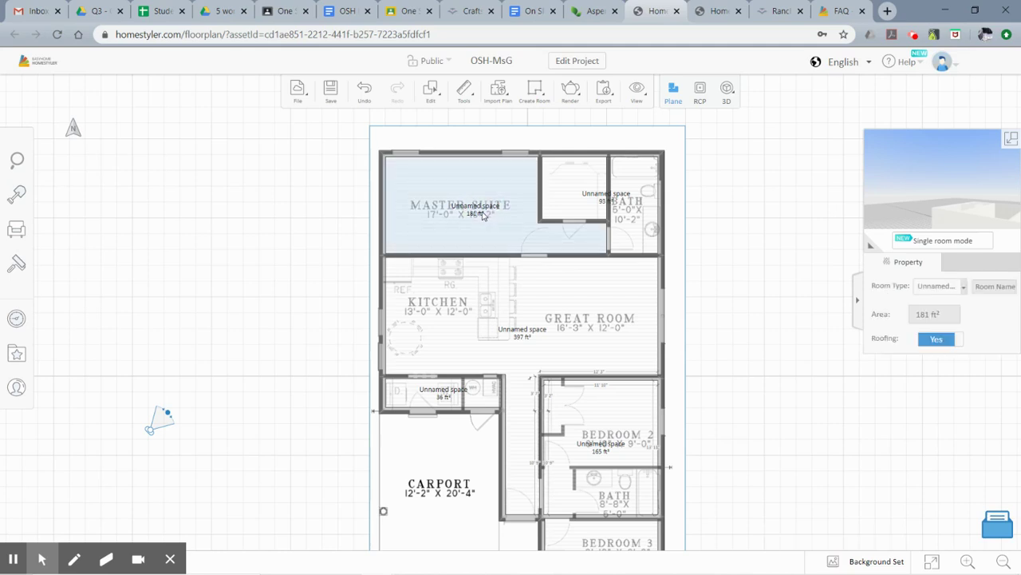
pyautogui.click(924, 288)
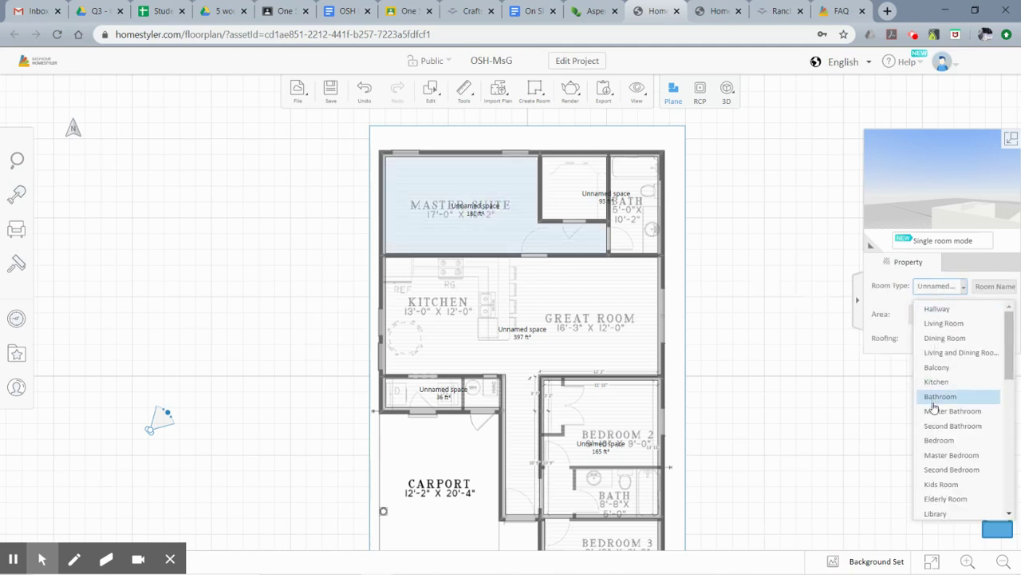
pyautogui.click(942, 455)
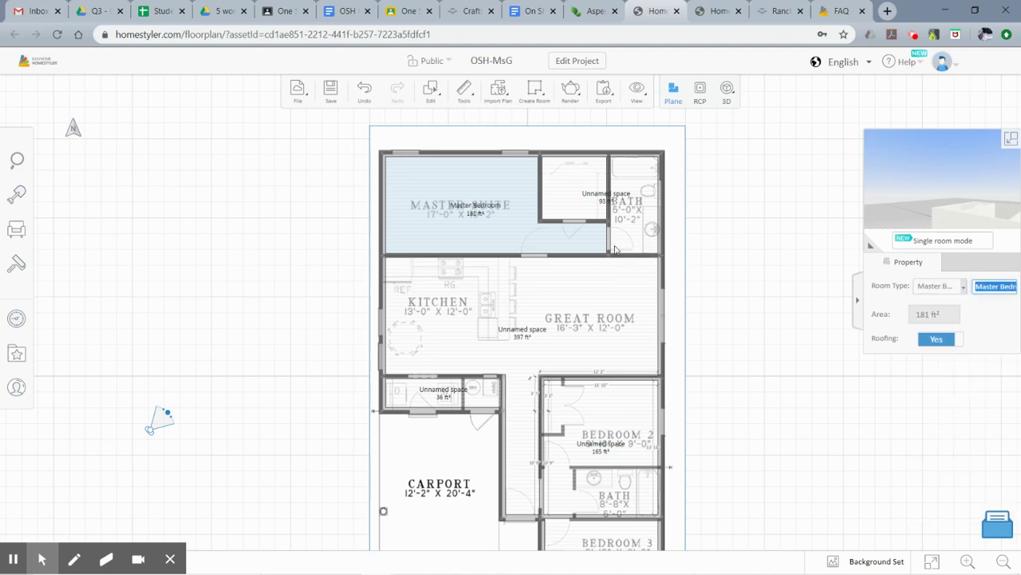
pyautogui.click(527, 337)
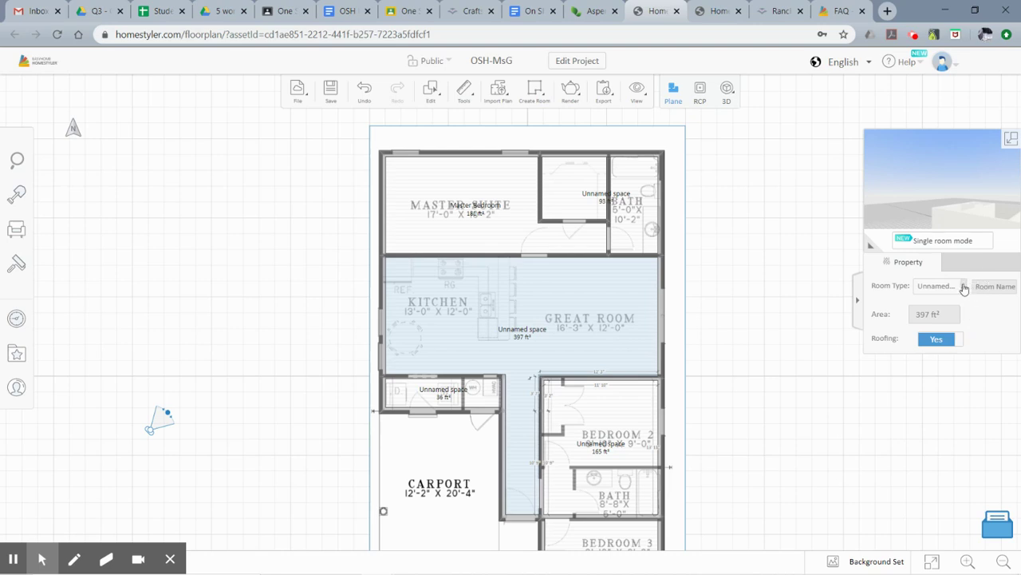
pyautogui.click(962, 286)
pyautogui.click(966, 383)
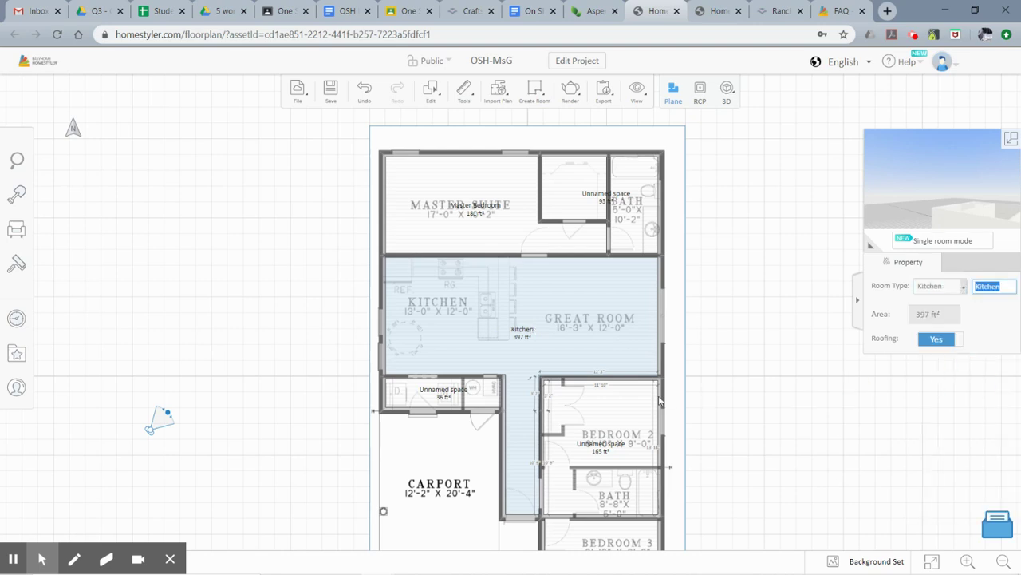
# Set the room type of the laundry space above the carport to Hallway.
pyautogui.click(444, 394)
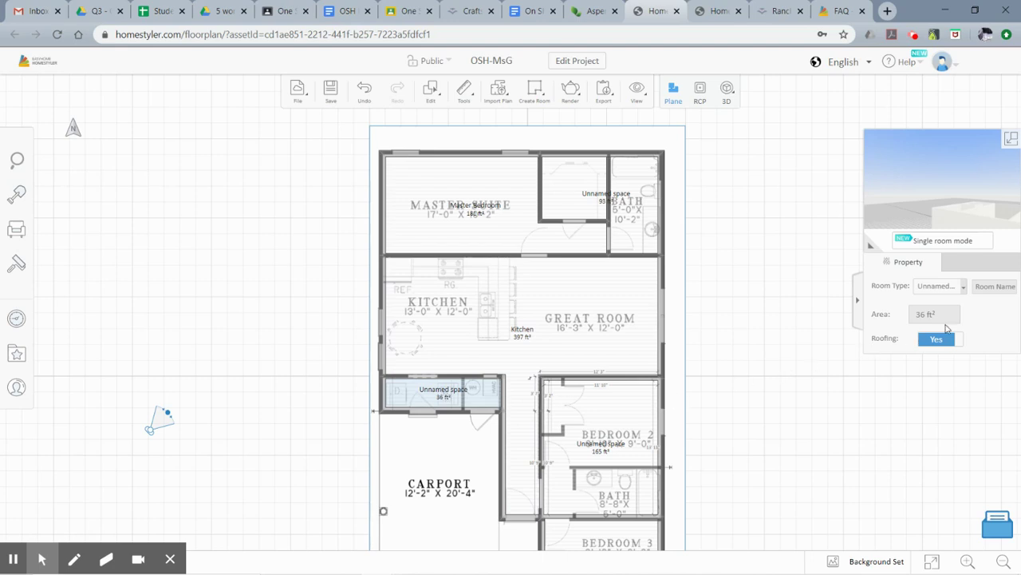
pyautogui.click(962, 287)
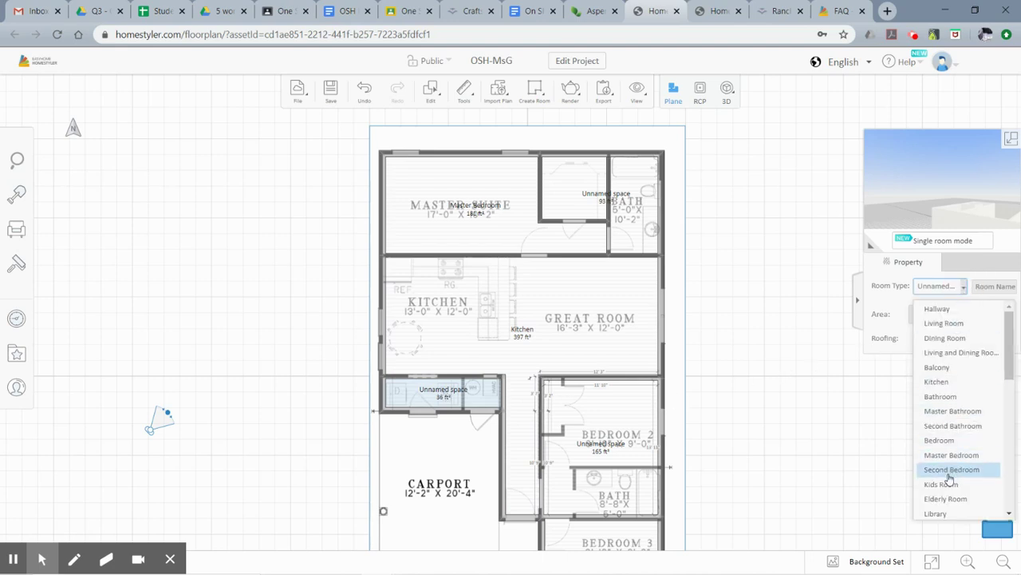
pyautogui.scroll(-5, 950, 478)
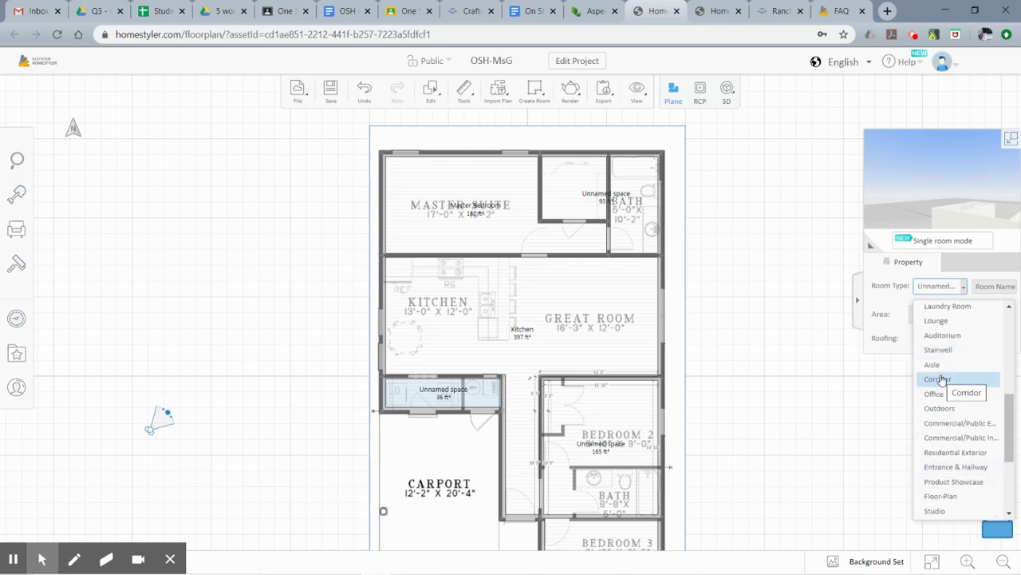
pyautogui.scroll(5, 941, 380)
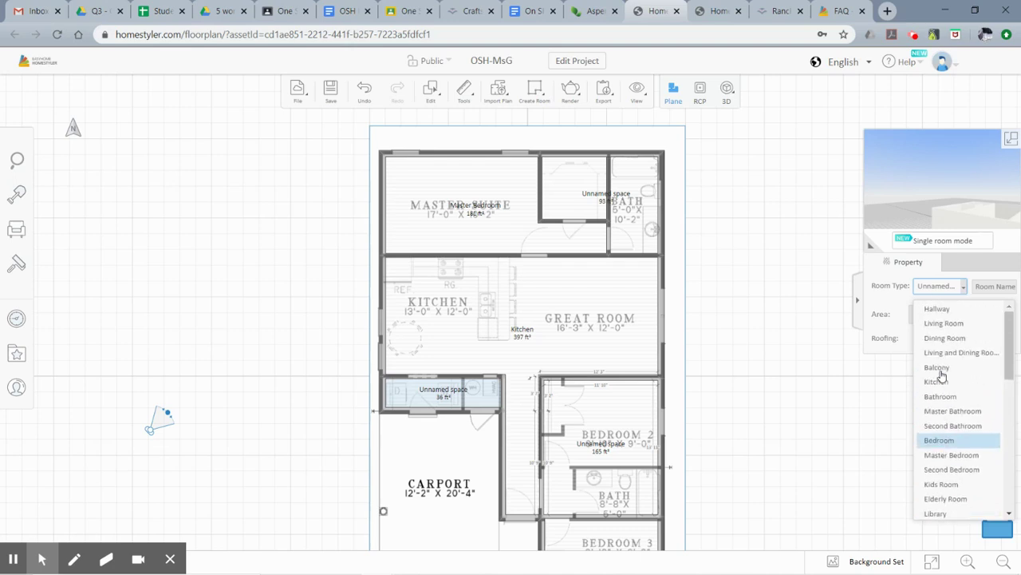
pyautogui.click(936, 309)
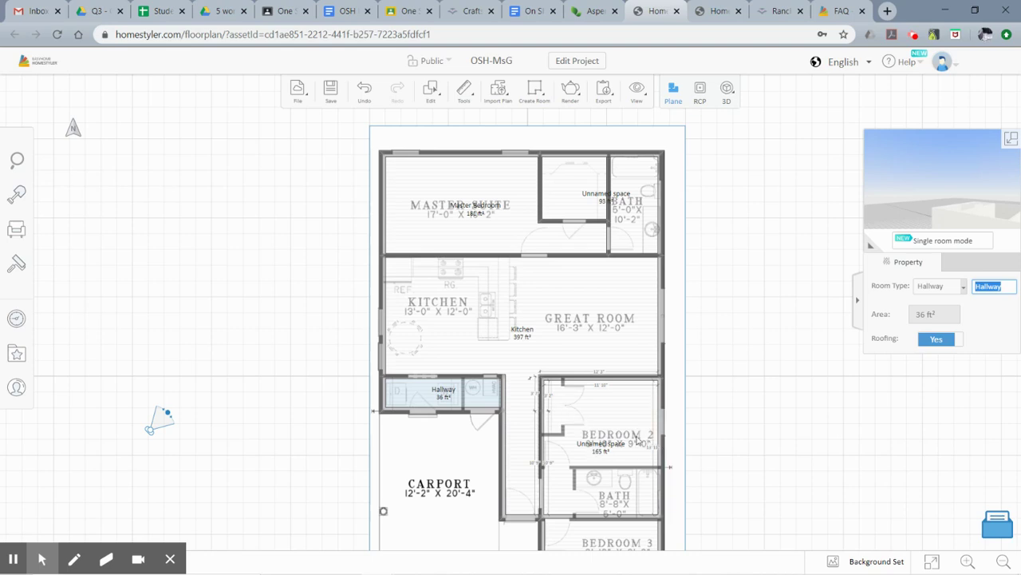
pyautogui.click(619, 450)
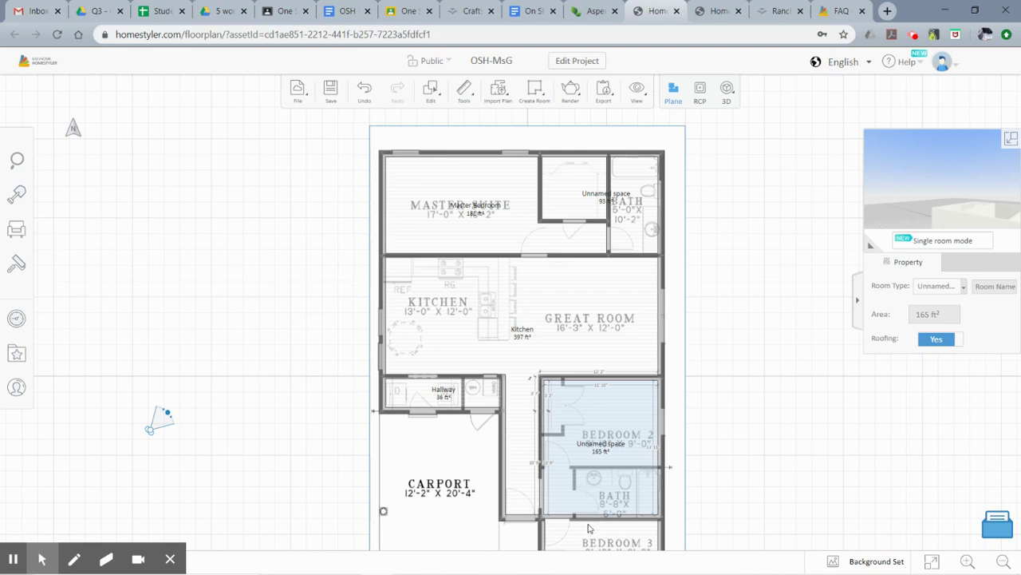
pyautogui.click(737, 490)
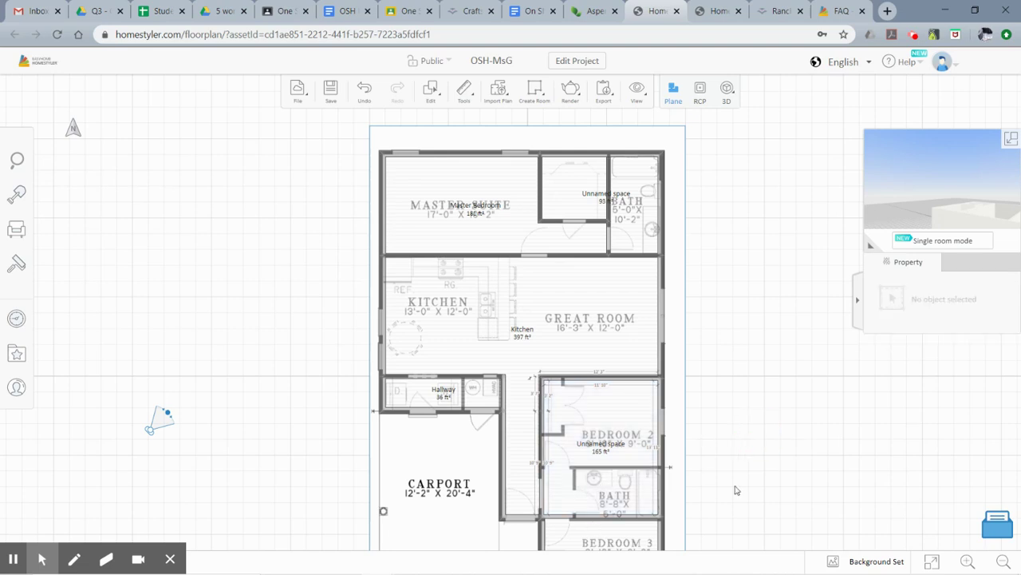
# Hide the underlay plan image and check the traced walls and room labels of the whole house.
pyautogui.click(851, 560)
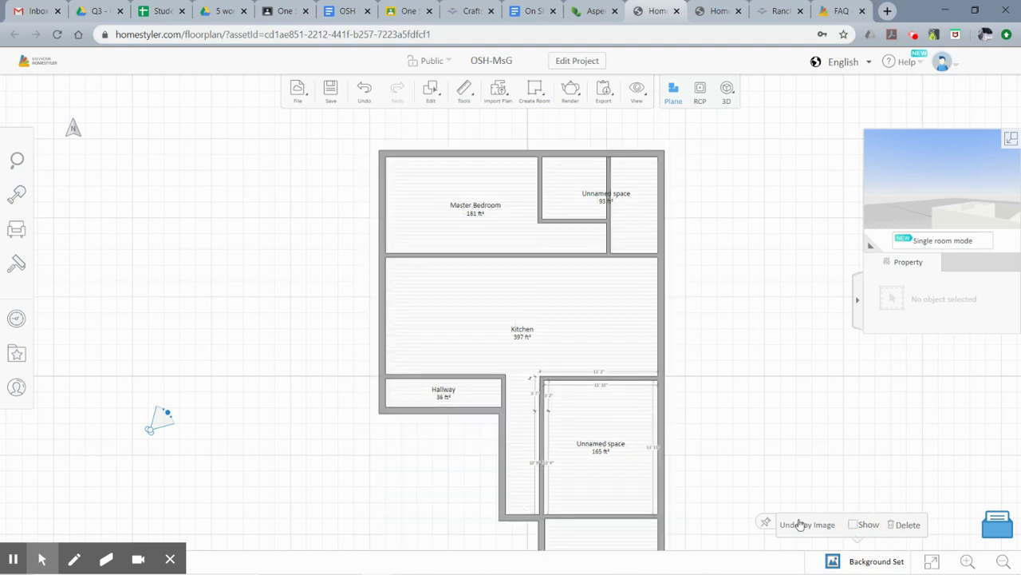
pyautogui.scroll(-1, 742, 319)
pyautogui.moveTo(747, 339); pyautogui.dragTo(720, 300)
pyautogui.scroll(-1, 719, 300)
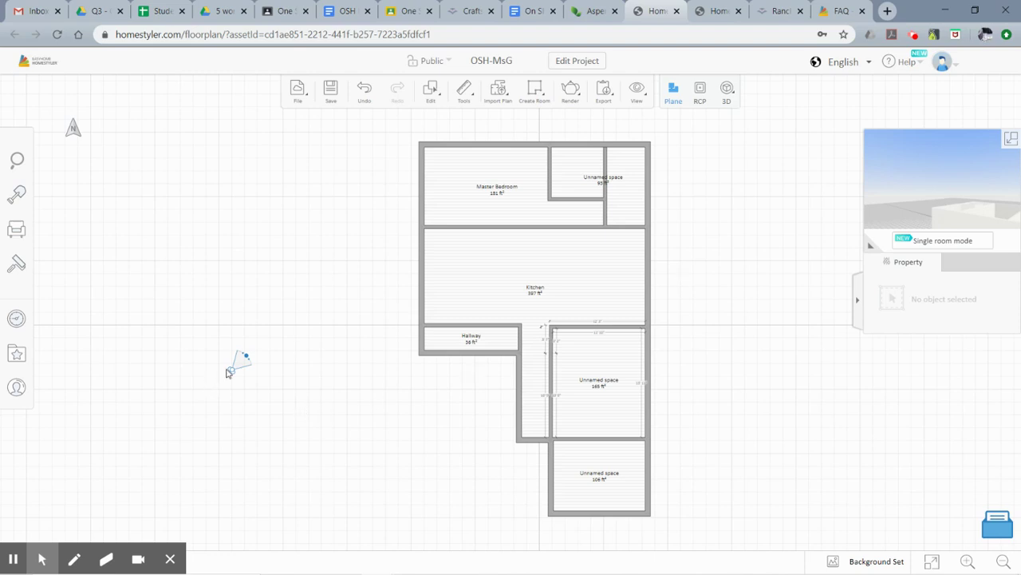
# Move the preview camera closer to the carport side of the house and angle its view down over the walls.
pyautogui.moveTo(229, 371)
pyautogui.mouseDown()
pyautogui.moveTo(335, 361)
pyautogui.moveTo(376, 398)
pyautogui.mouseUp()
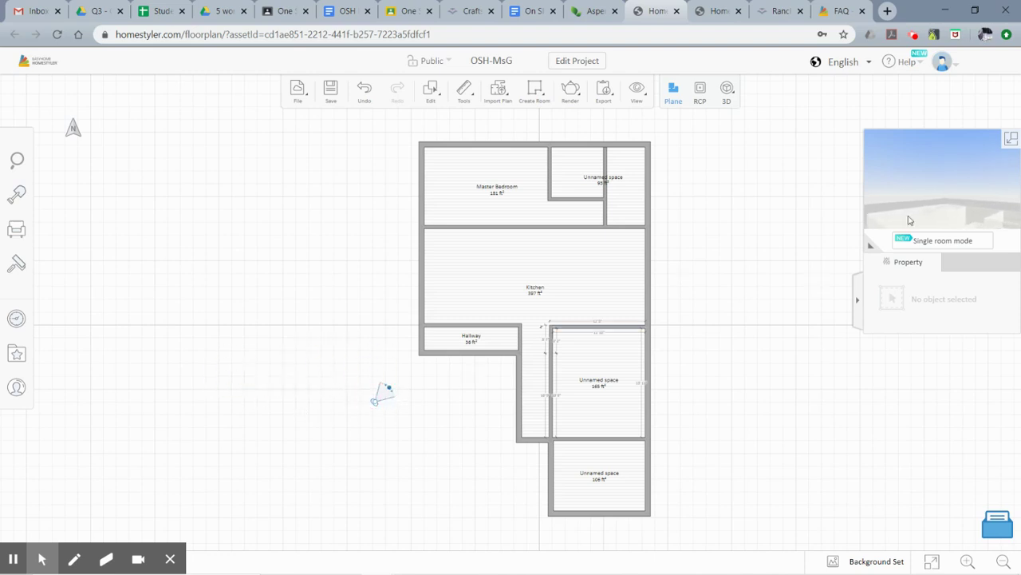
pyautogui.moveTo(943, 214)
pyautogui.mouseDown()
pyautogui.moveTo(925, 187)
pyautogui.moveTo(925, 203)
pyautogui.moveTo(908, 151)
pyautogui.moveTo(931, 171)
pyautogui.moveTo(907, 182)
pyautogui.moveTo(928, 185)
pyautogui.mouseUp()
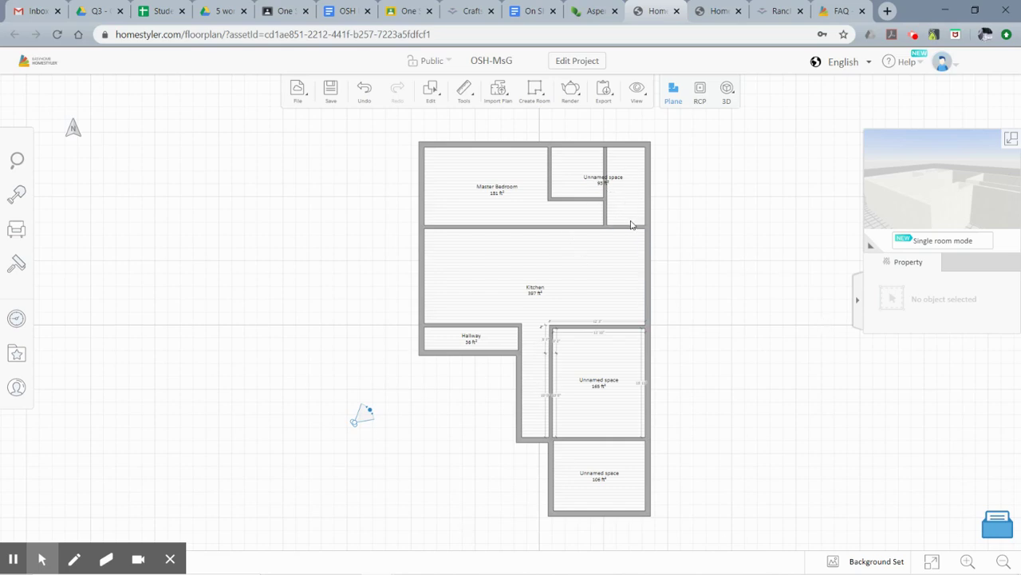
pyautogui.click(637, 209)
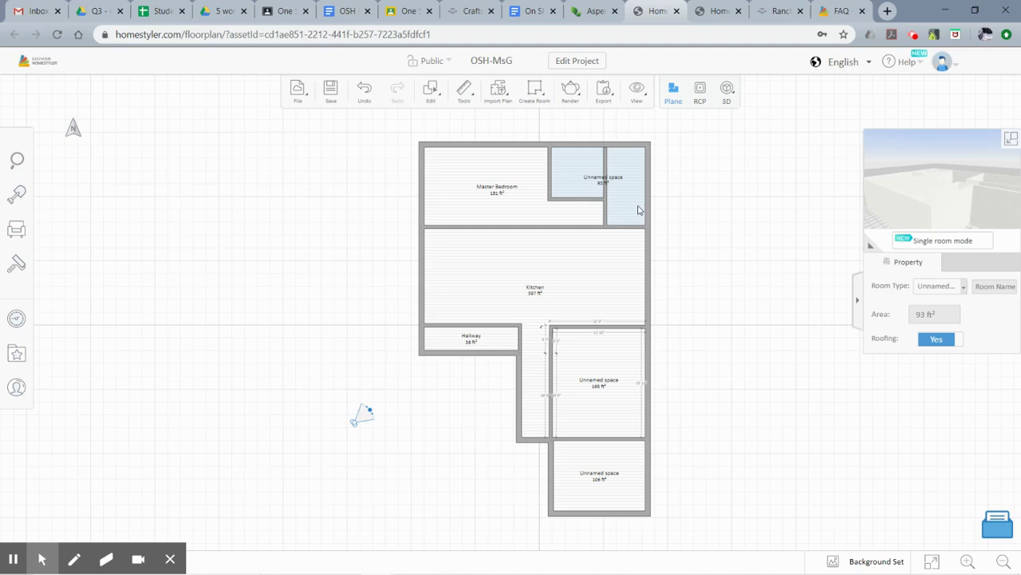
pyautogui.click(791, 256)
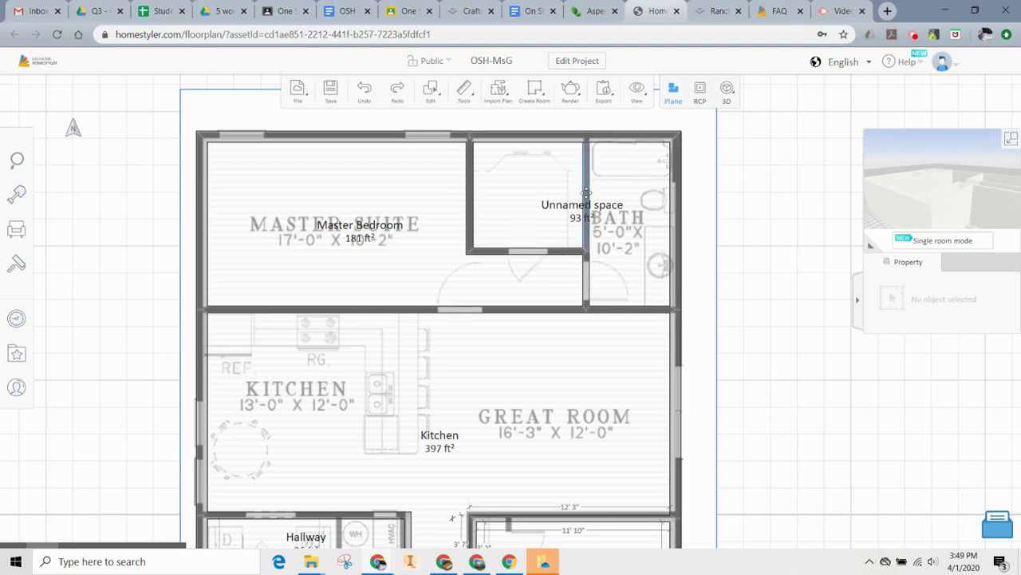
# Delete the wall between the master closet and the master bath and redraw it by center from the closet corner to the exterior wall.
pyautogui.click(587, 193)
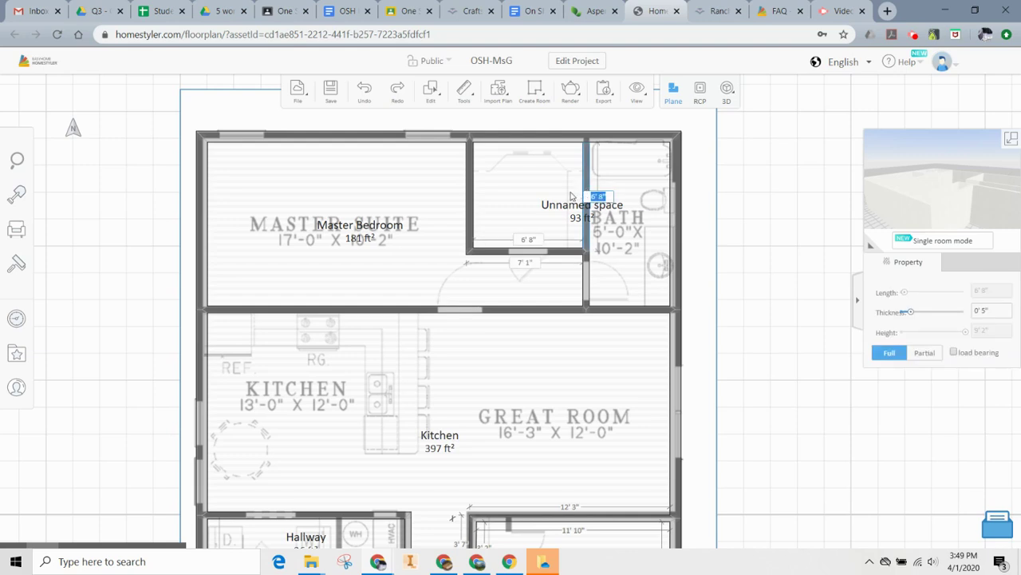
pyautogui.press('Escape')
pyautogui.moveTo(585, 195); pyautogui.dragTo(594, 177)
pyautogui.moveTo(535, 89)
pyautogui.click(534, 119)
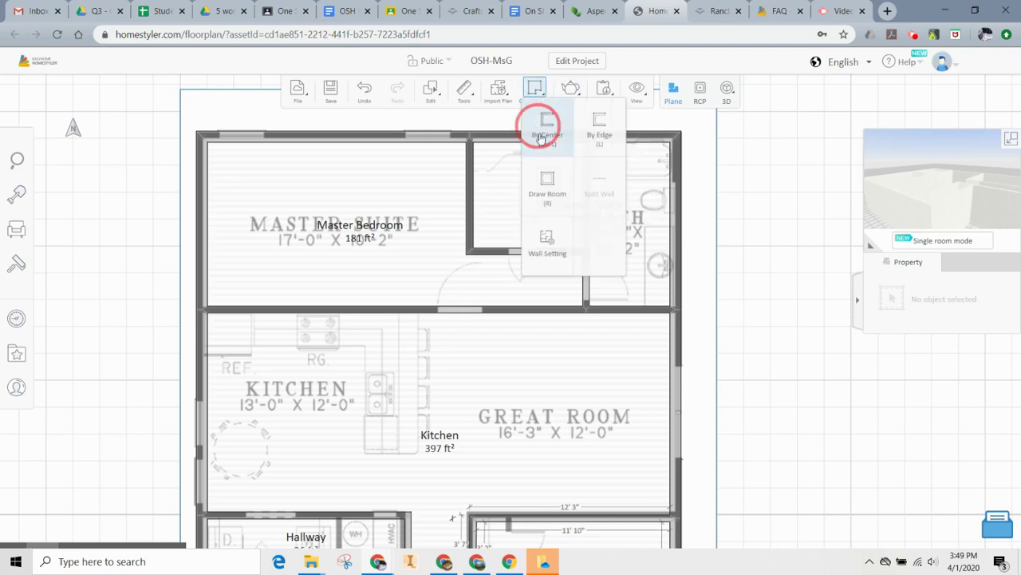
pyautogui.click(586, 249)
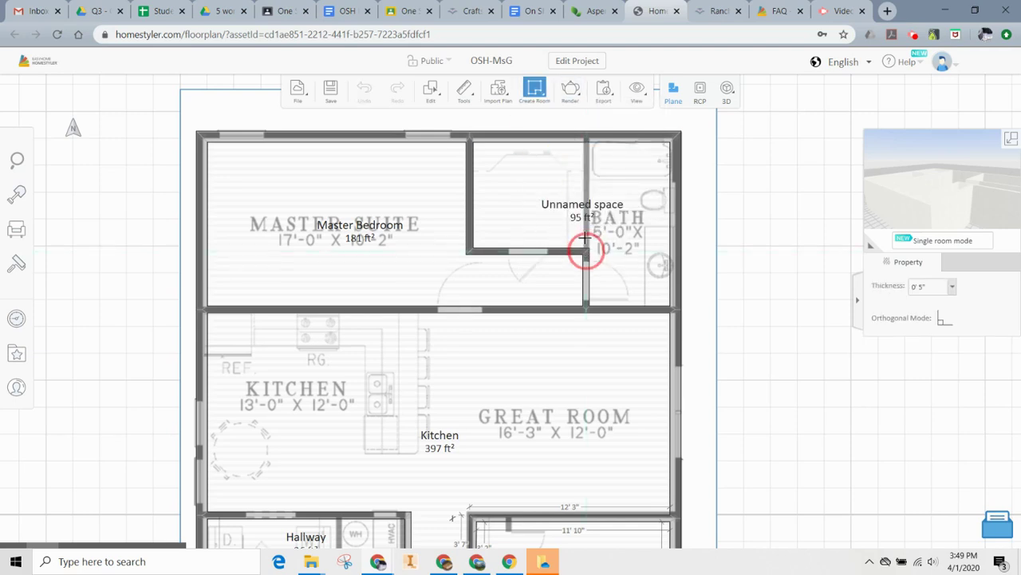
pyautogui.click(590, 183)
pyautogui.rightClick(553, 271)
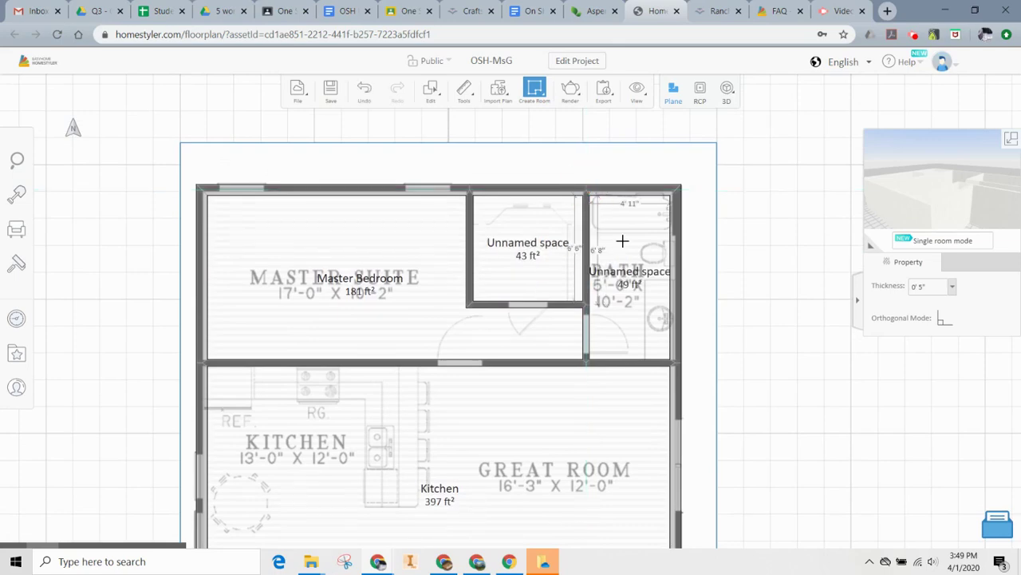
pyautogui.rightClick(548, 229)
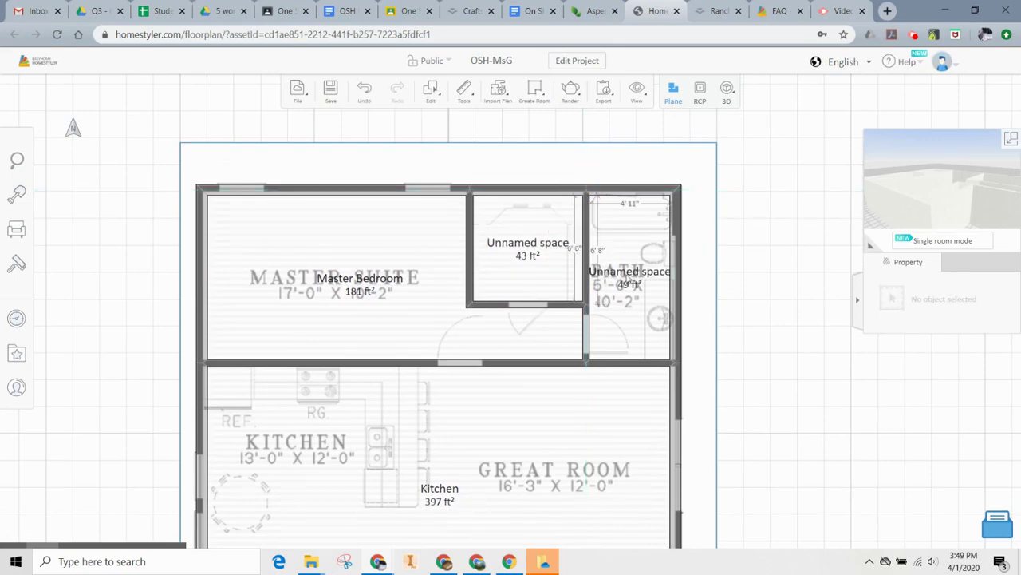
# Set the room type of the bath beside the master closet to Master Bathroom.
pyautogui.click(629, 277)
pyautogui.click(938, 285)
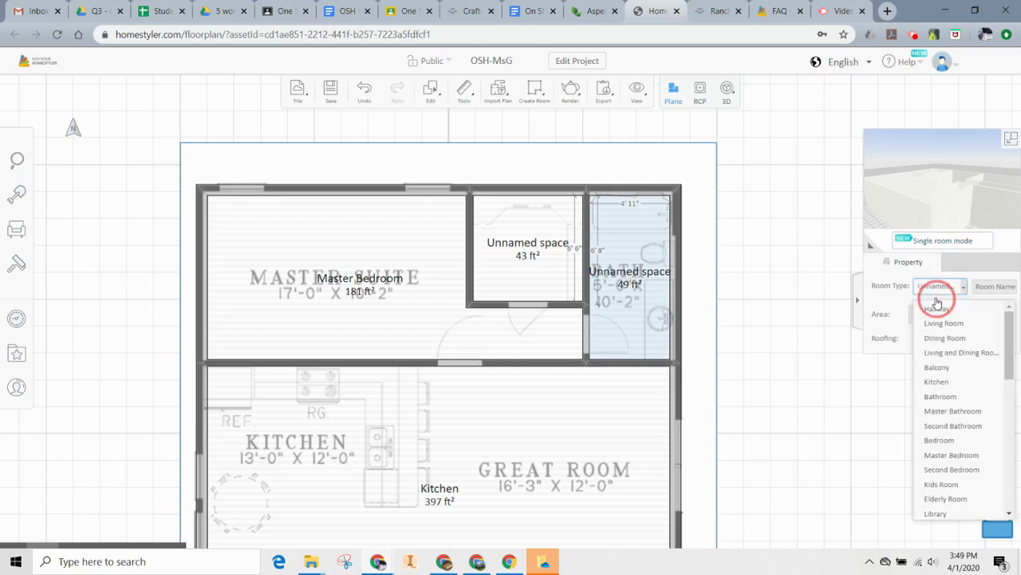
pyautogui.click(942, 410)
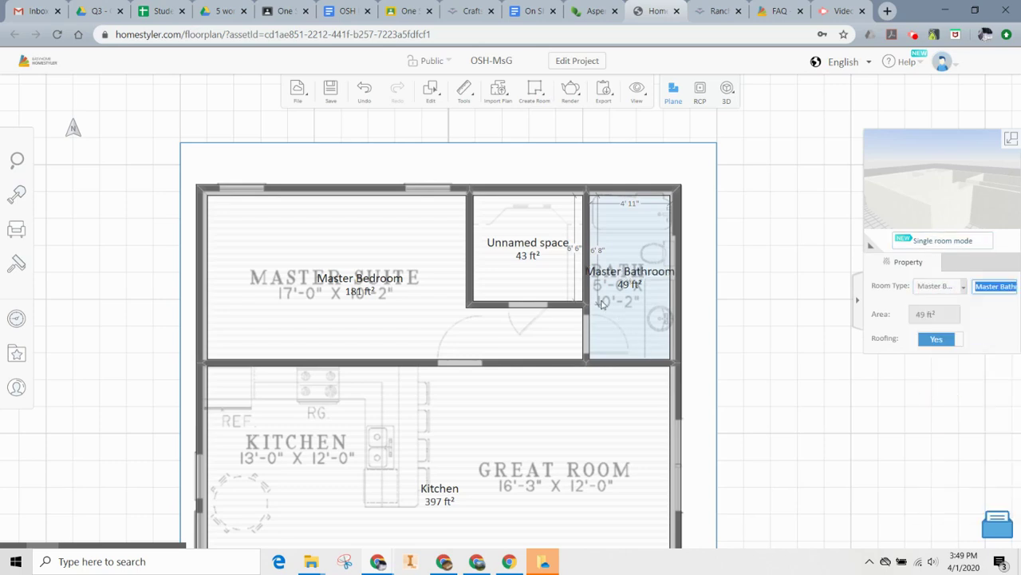
# Set the room type of the space between the master bedroom and master bathroom to Other Room and name it Closet.
pyautogui.click(541, 253)
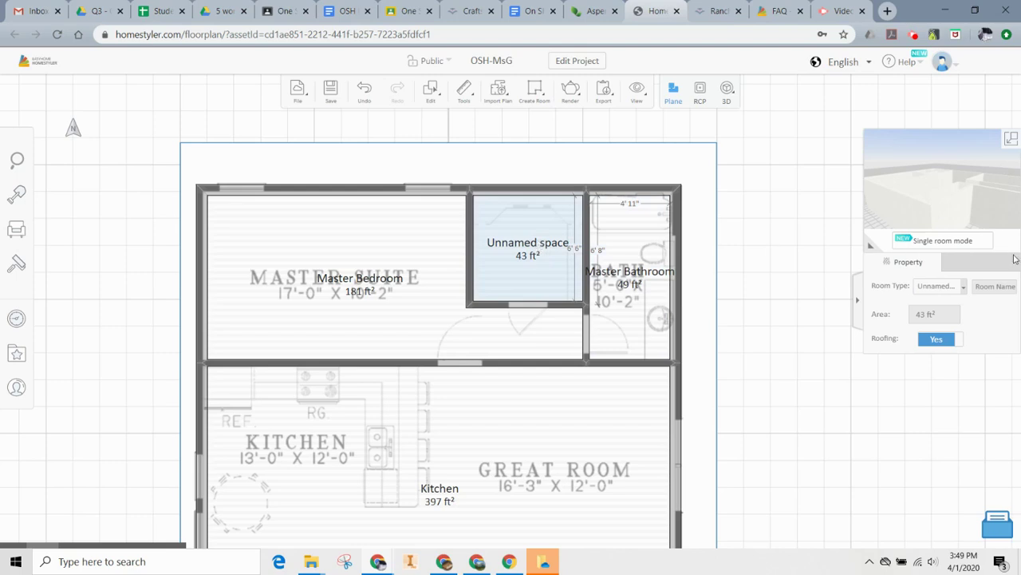
pyautogui.click(963, 287)
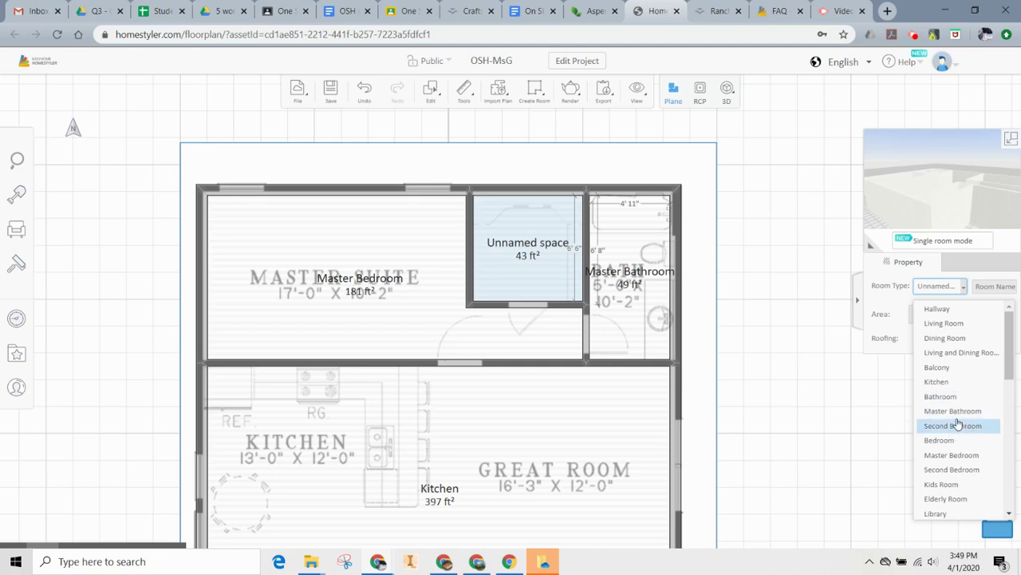
pyautogui.scroll(-5, 951, 395)
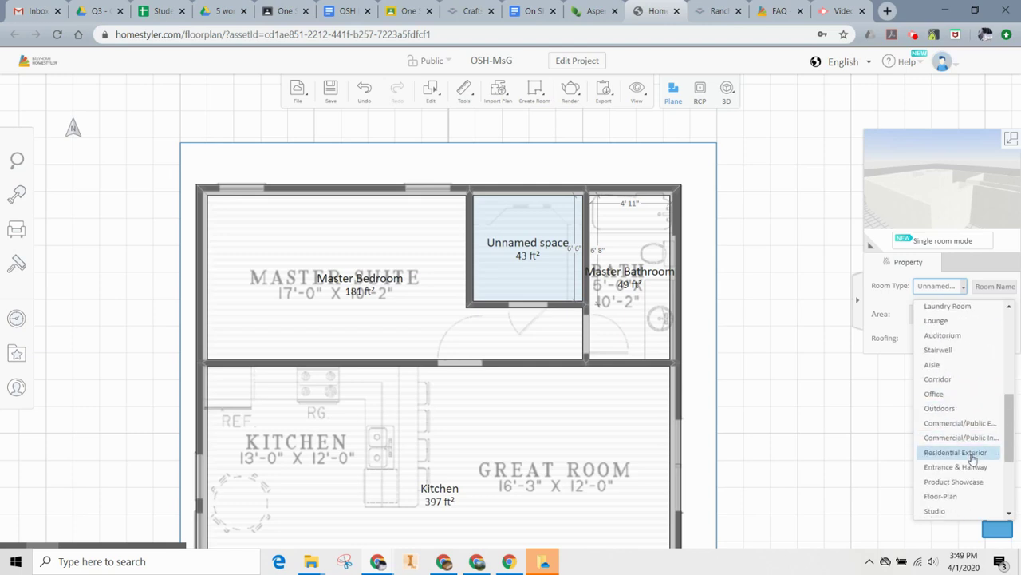
pyautogui.scroll(-2, 982, 479)
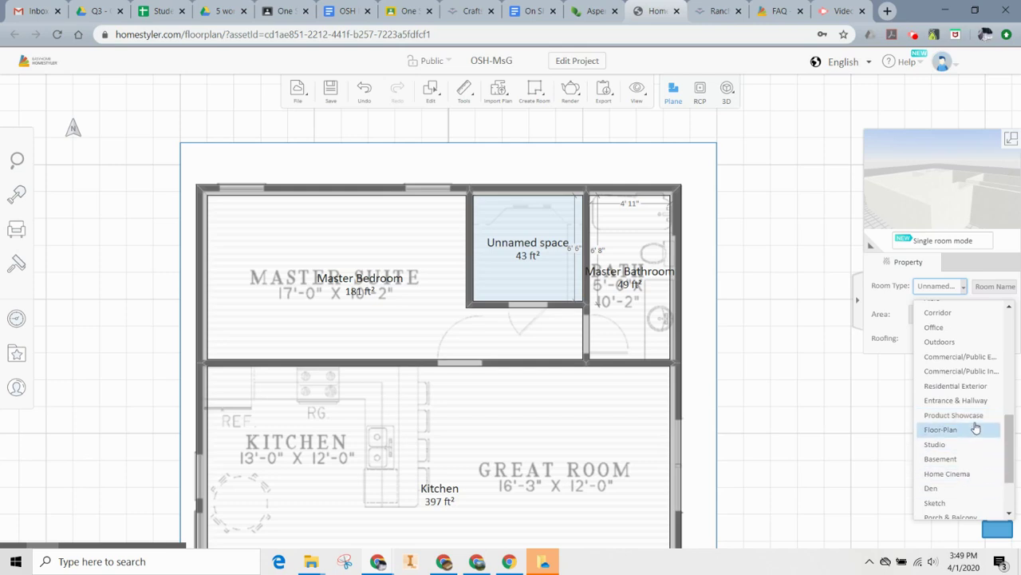
pyautogui.scroll(-1, 970, 447)
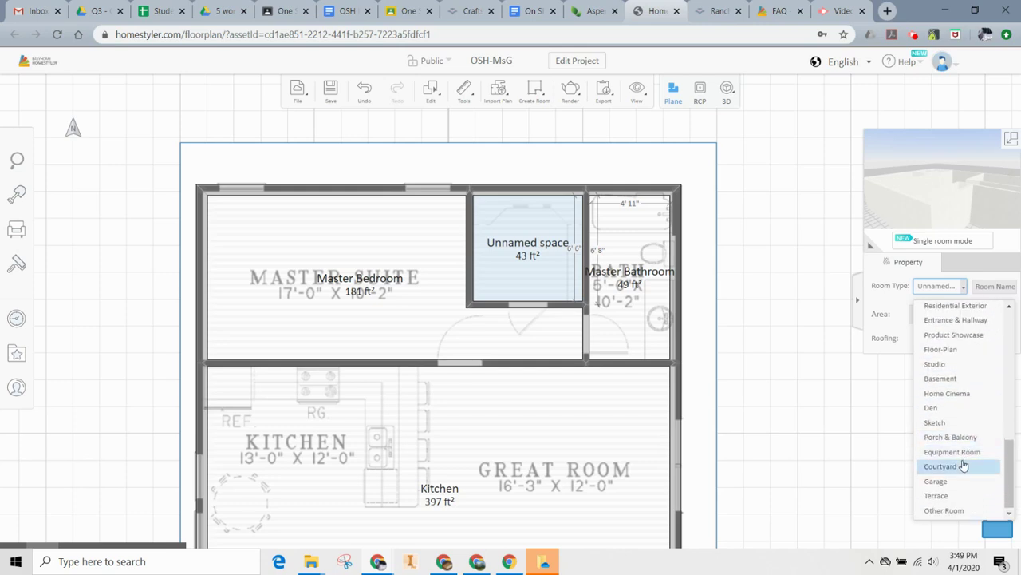
pyautogui.scroll(8, 955, 479)
pyautogui.scroll(-8, 951, 451)
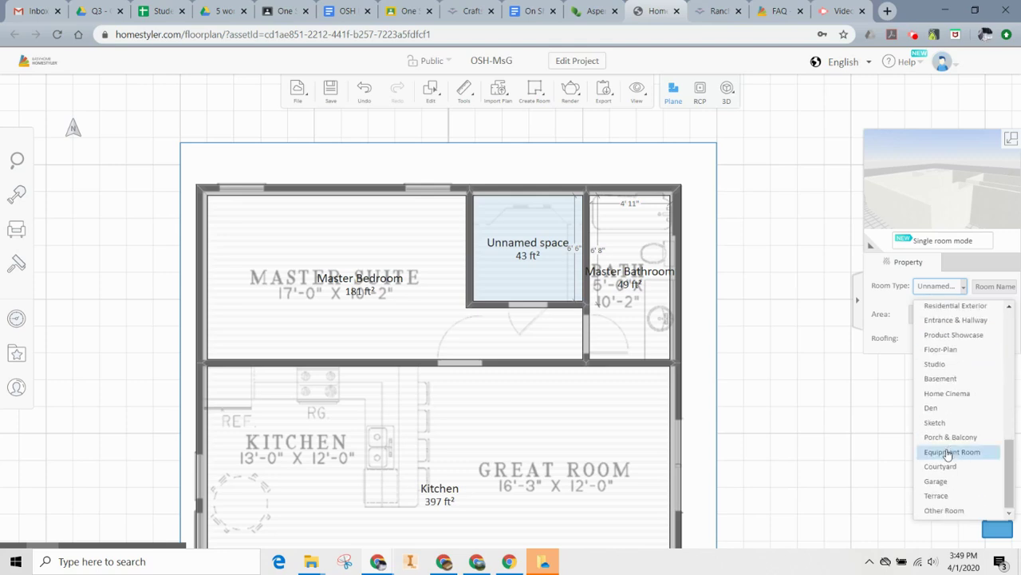
pyautogui.click(949, 513)
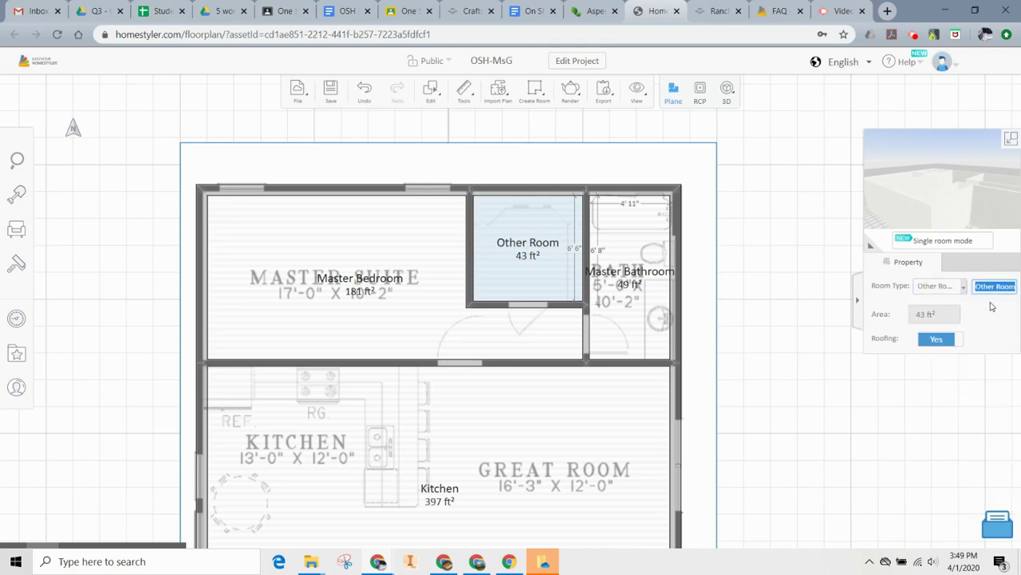
pyautogui.write('Closet')
pyautogui.click(985, 324)
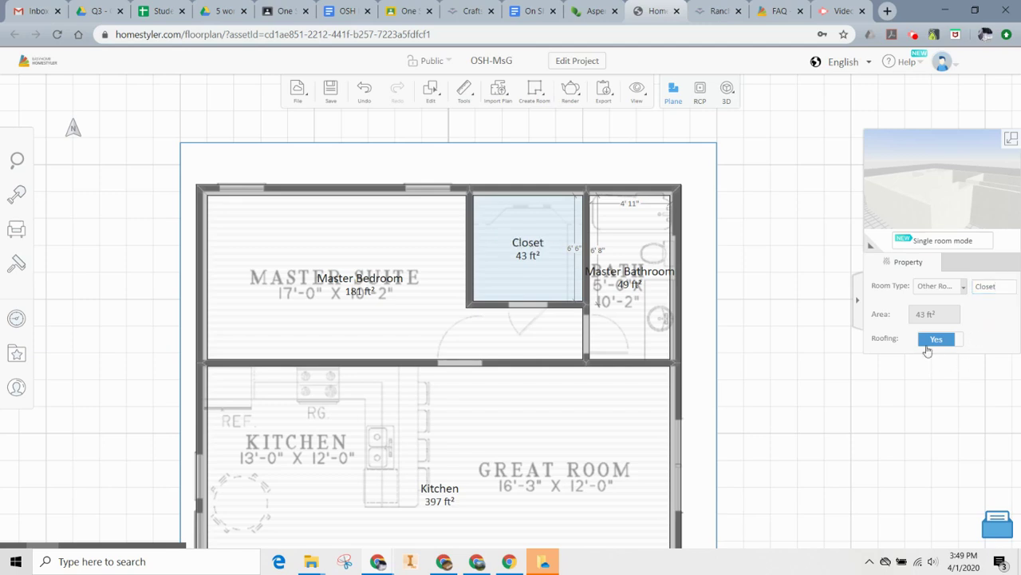
# Switch to the house plan's floorplans.com page and look over its specs and exterior pictures.
pyautogui.scroll(-1, 618, 359)
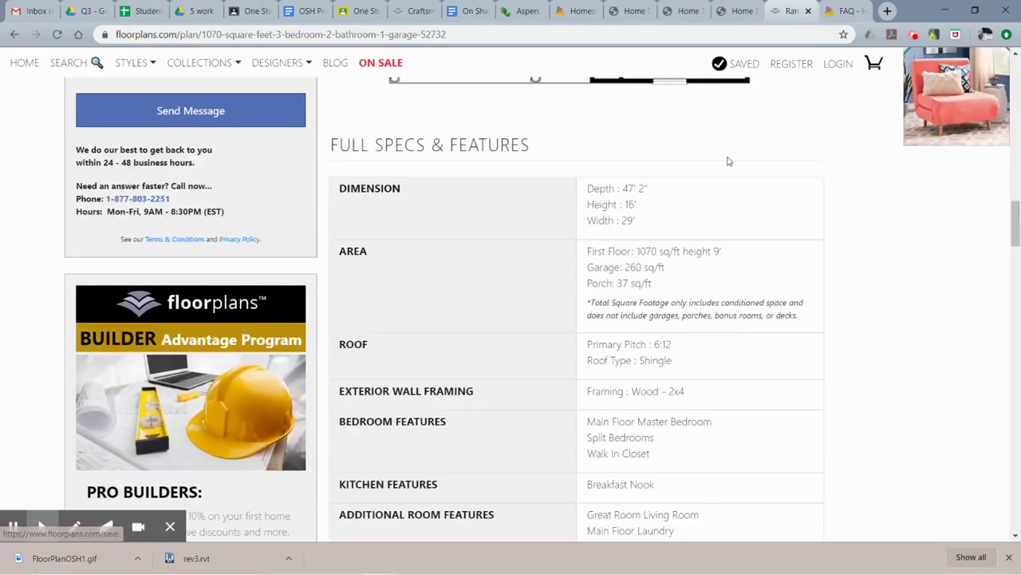
pyautogui.scroll(20, 706, 217)
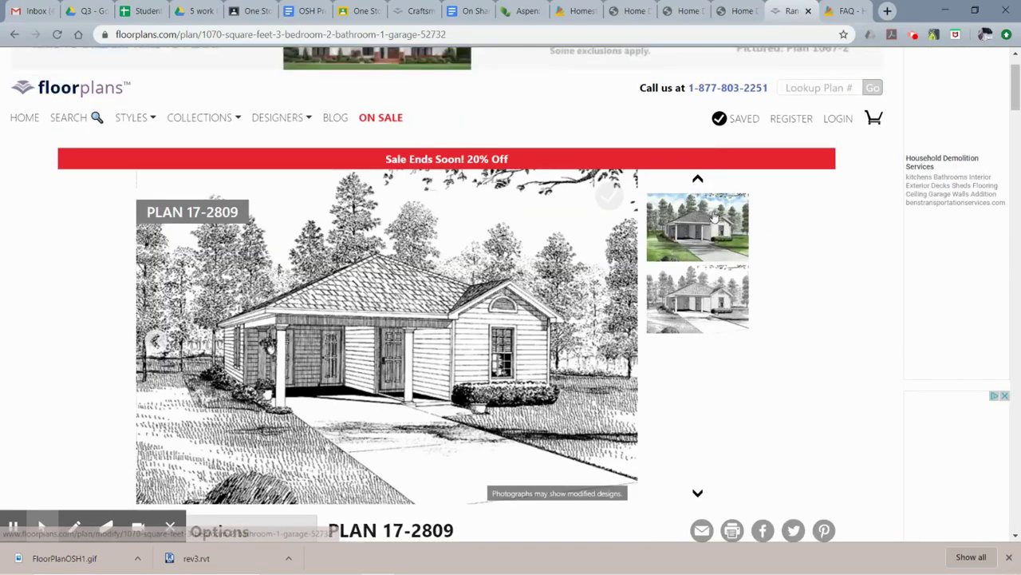
pyautogui.scroll(2, 710, 212)
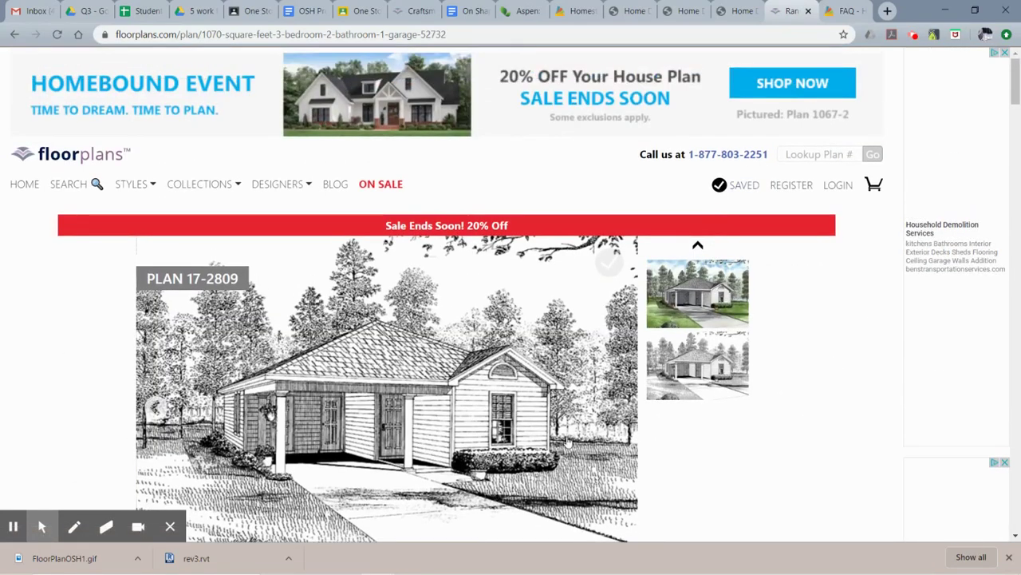